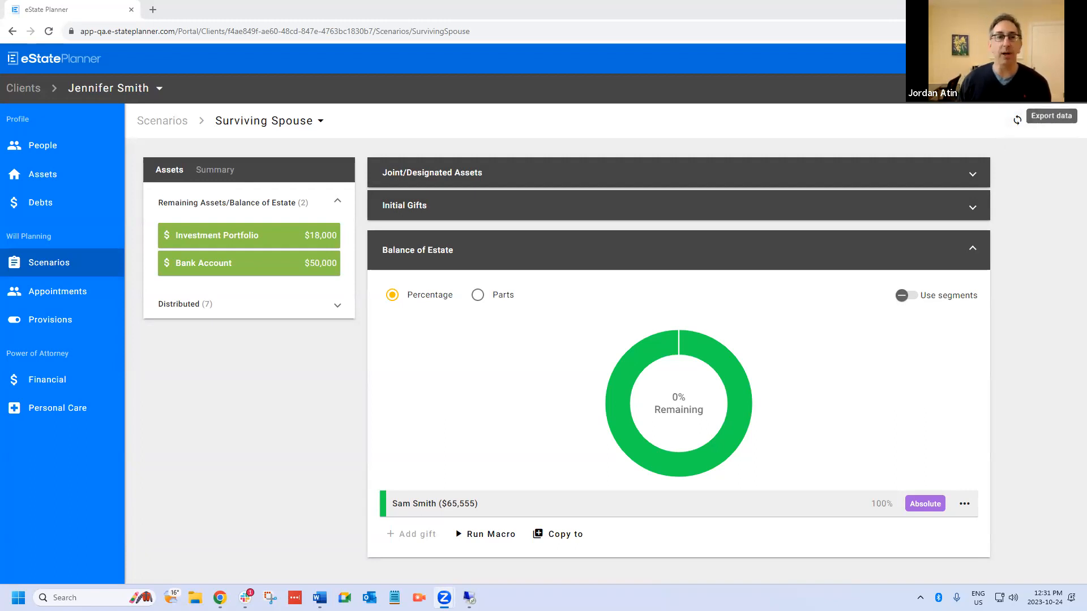
Open the client's Documents pane, dismissing the notice about it, and look through the list of available document templates
left_click(1068, 117)
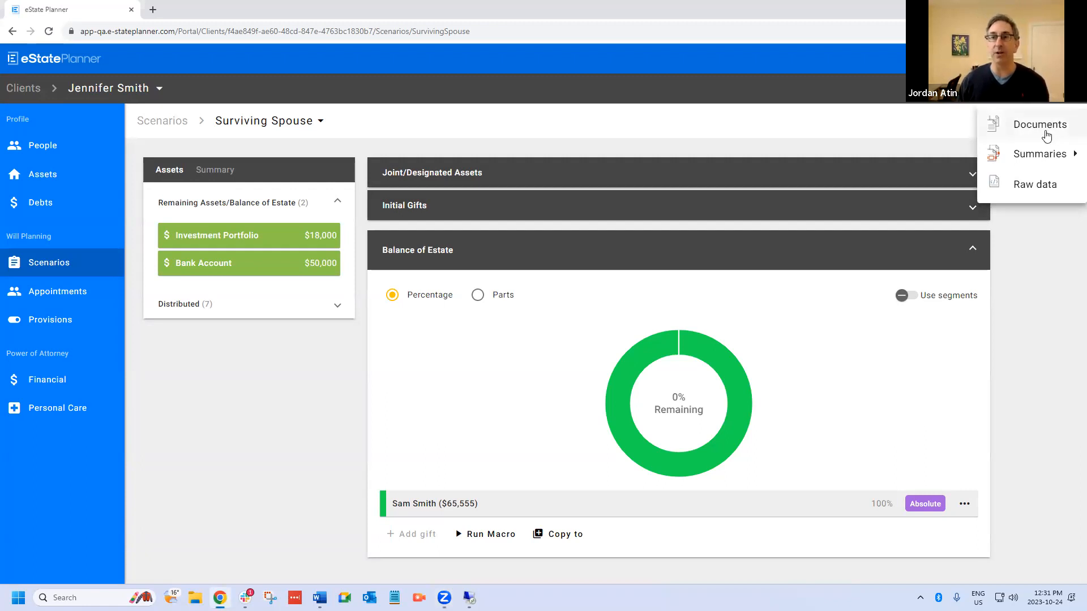
left_click(1045, 129)
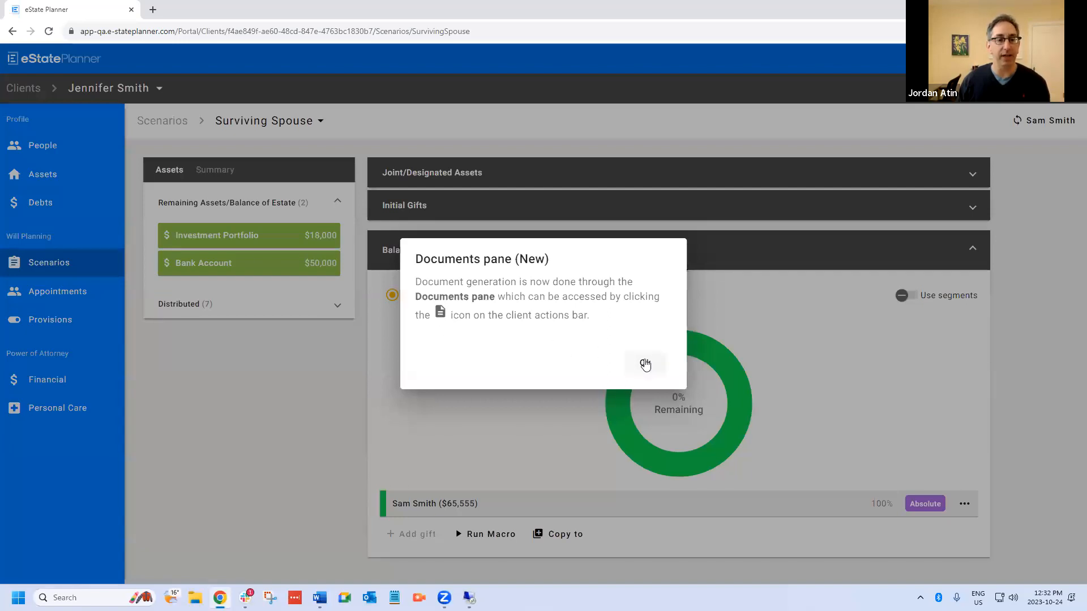
left_click(644, 364)
left_click(1041, 90)
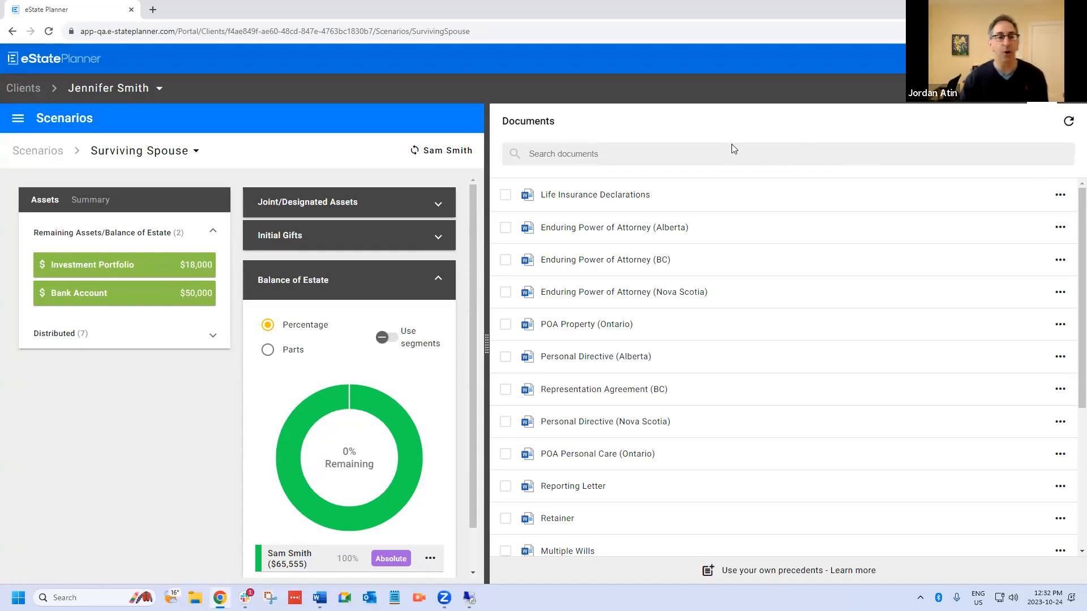
scroll(747, 283, "down", 1)
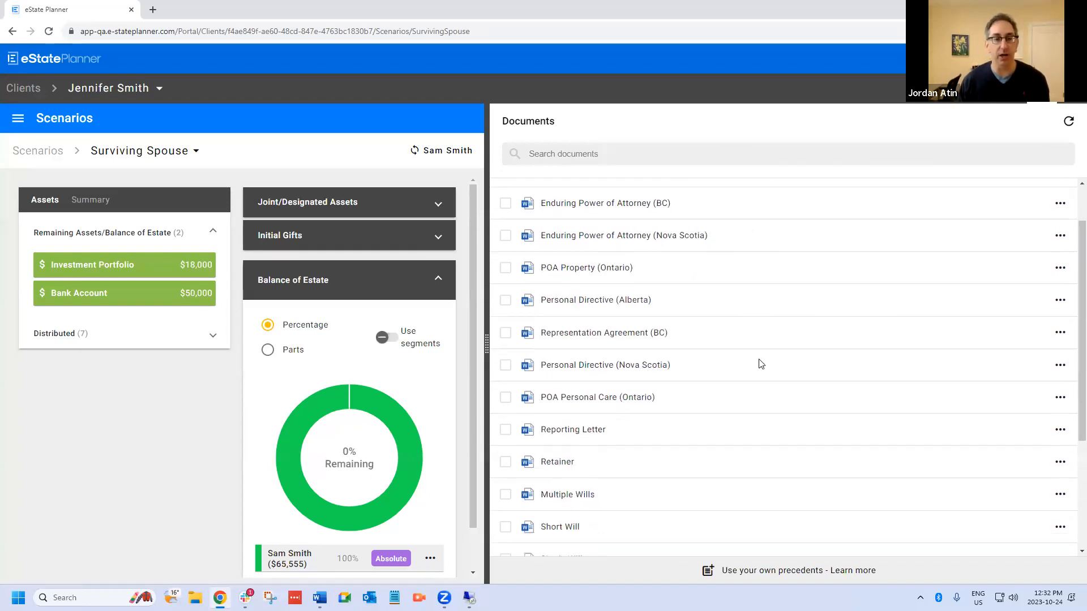
scroll(764, 357, "down", 1)
scroll(771, 344, "up", 2)
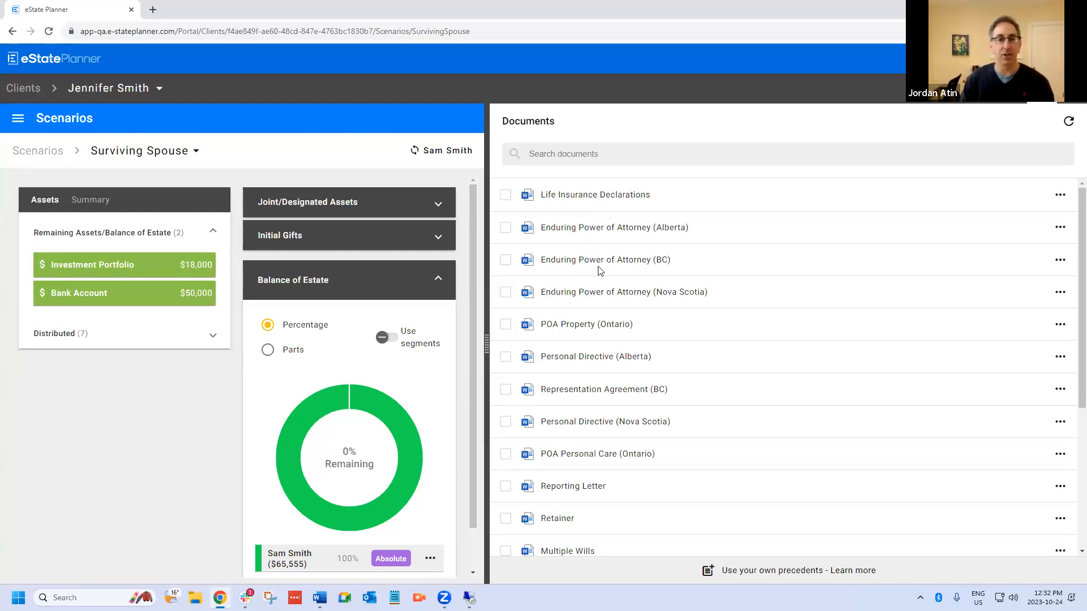
Try selecting POA Property (Ontario) and POA Personal Care (Ontario) together for download, and clear both selections
left_click(505, 324)
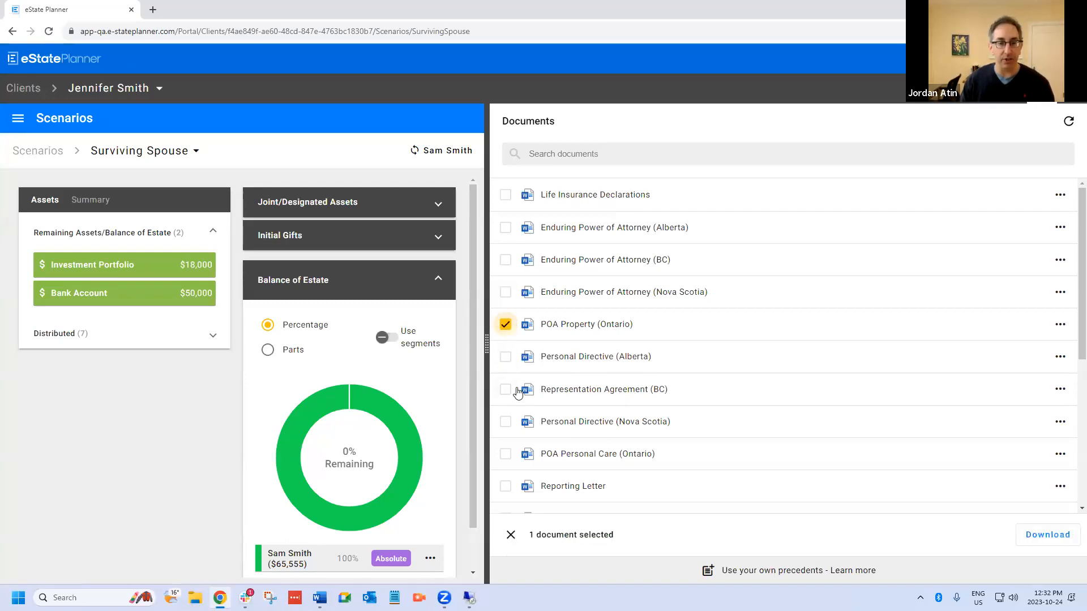
left_click(505, 453)
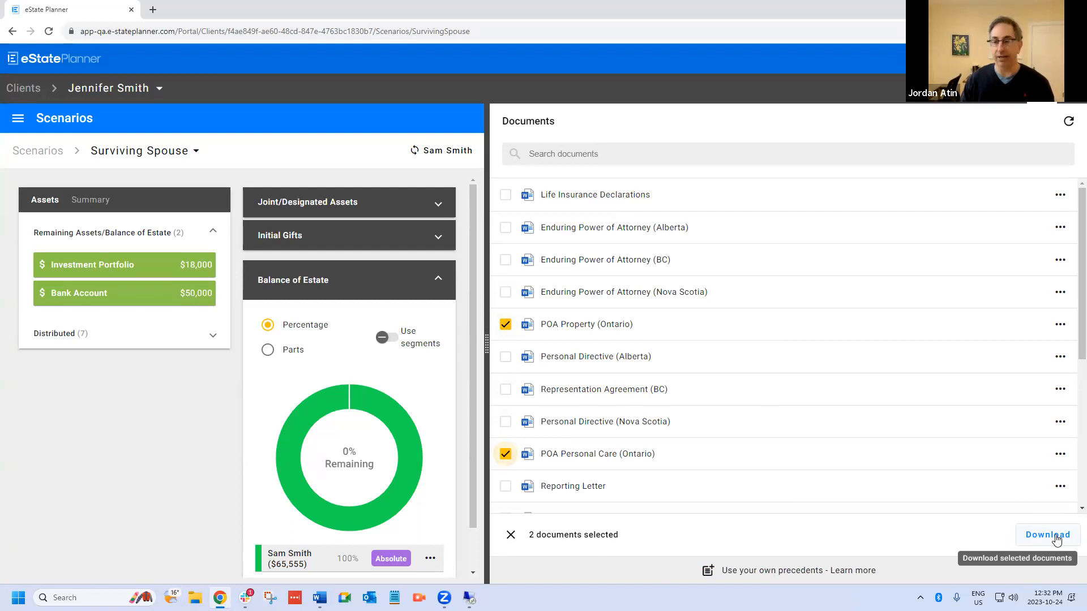
left_click(508, 326)
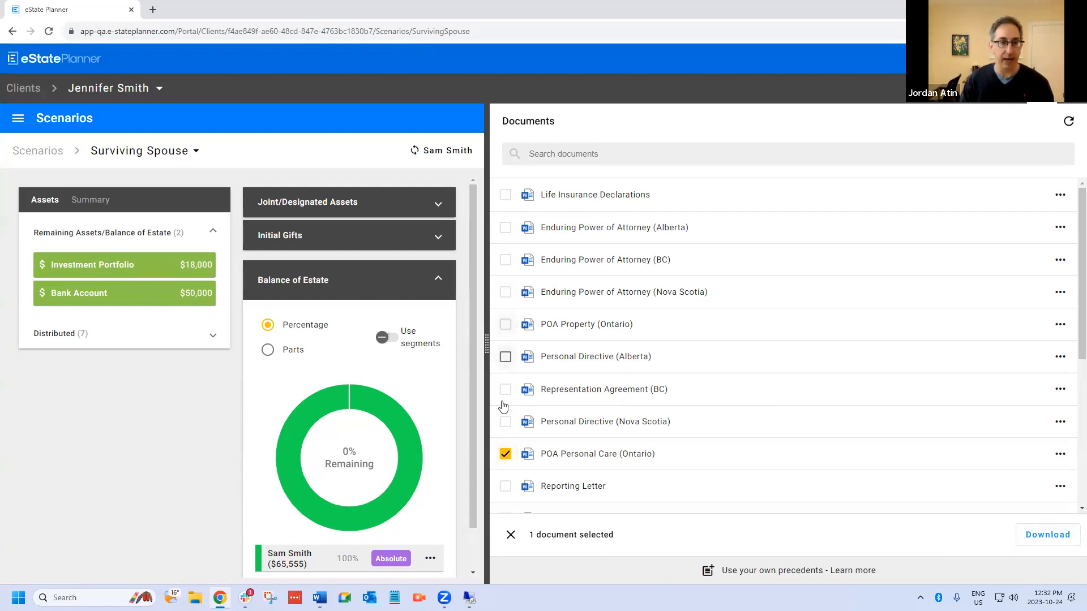
left_click(506, 454)
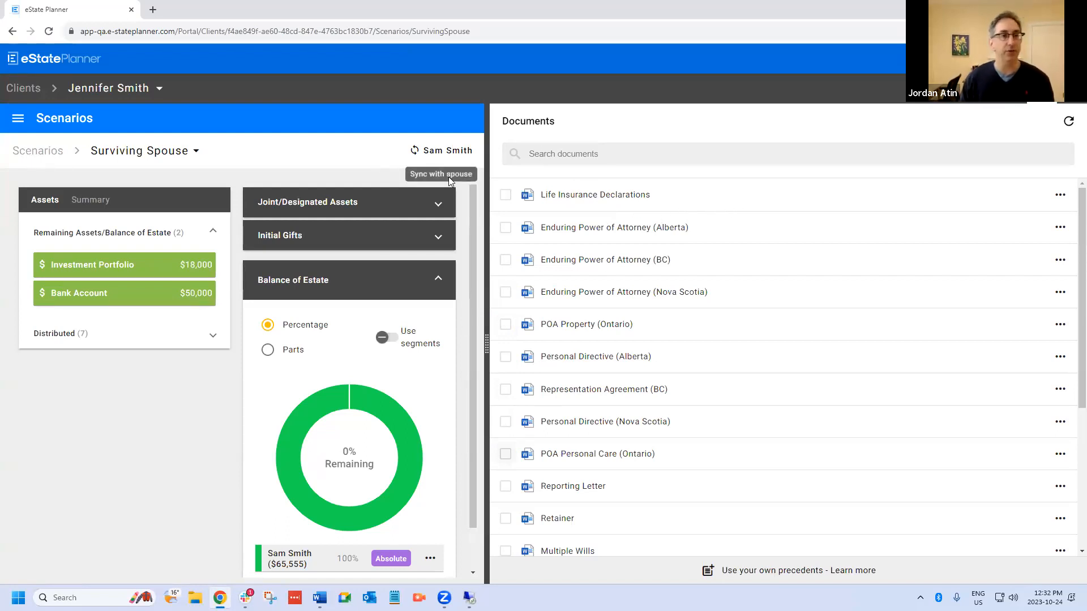
Open the Short Will document and exclude Joint/Designated Asset Confirmation from its Designations content
scroll(616, 249, "down", 3)
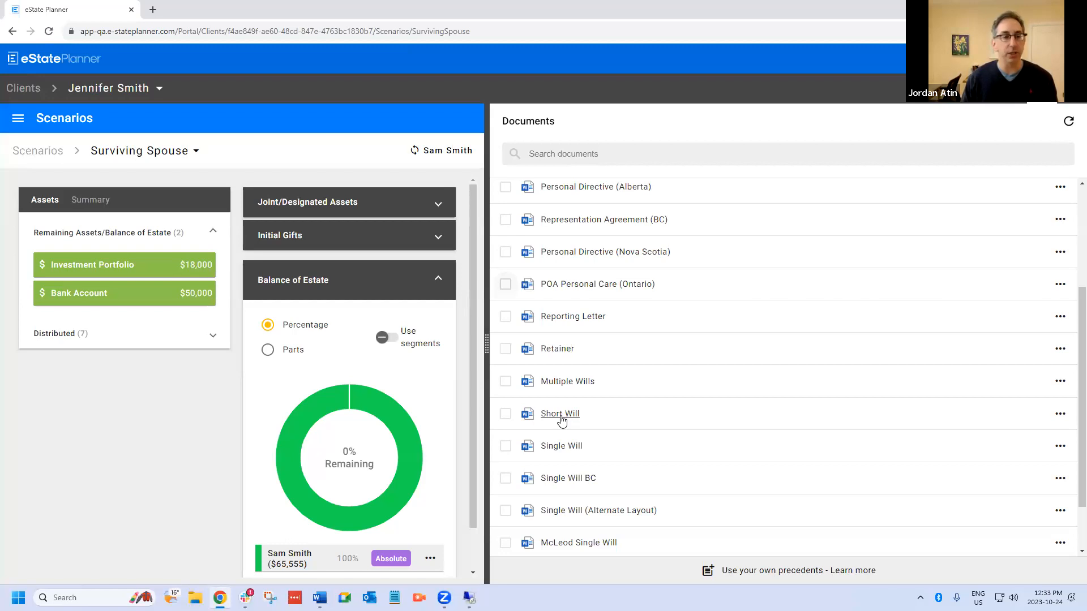
left_click(560, 414)
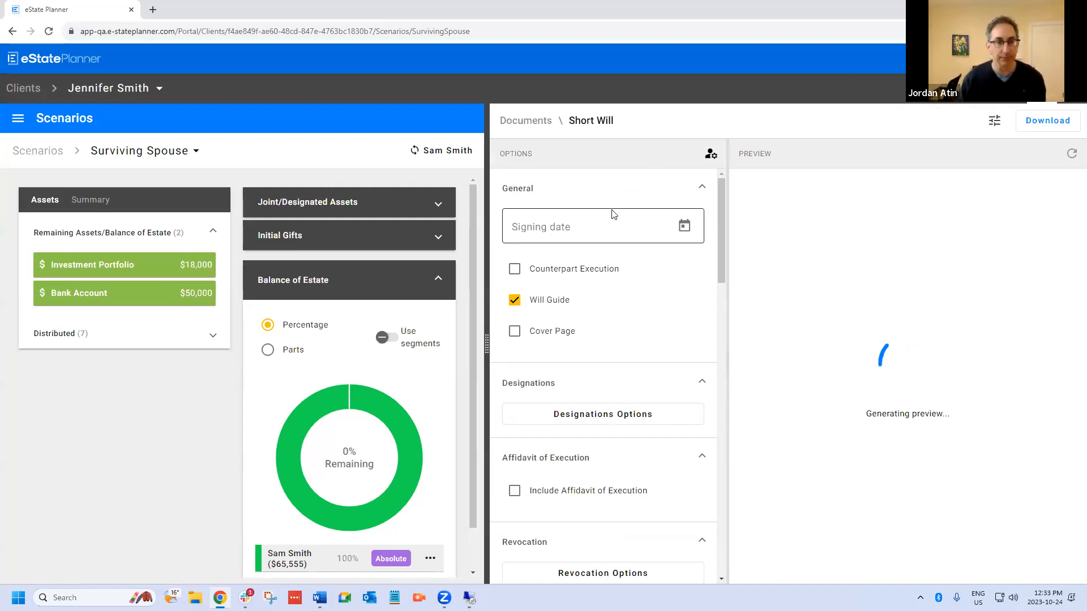
scroll(612, 215, "down", 1)
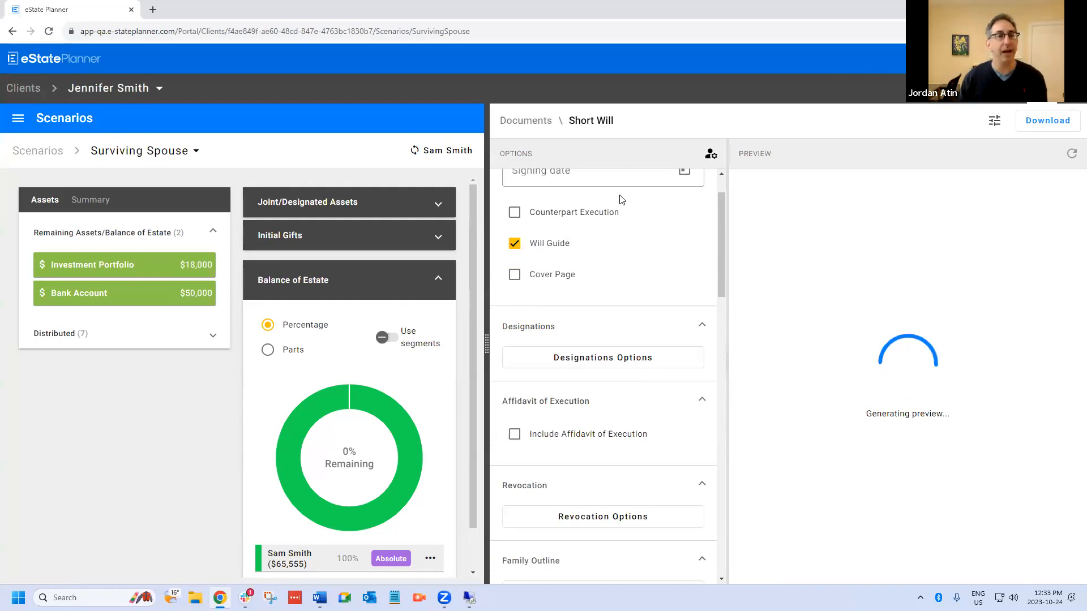
scroll(616, 215, "down", 2)
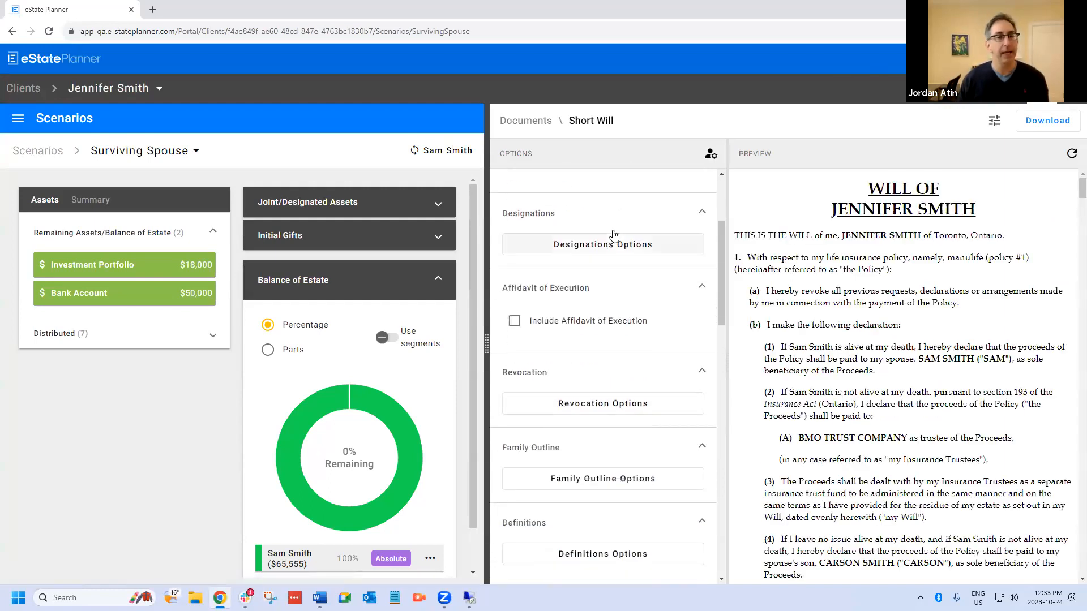
left_click(600, 248)
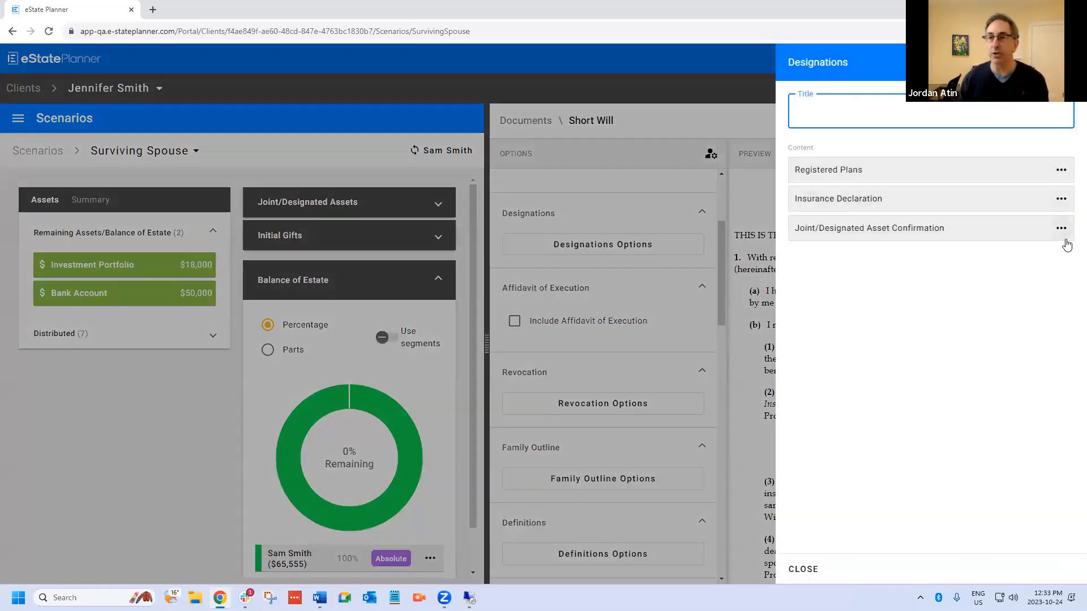
left_click(1061, 228)
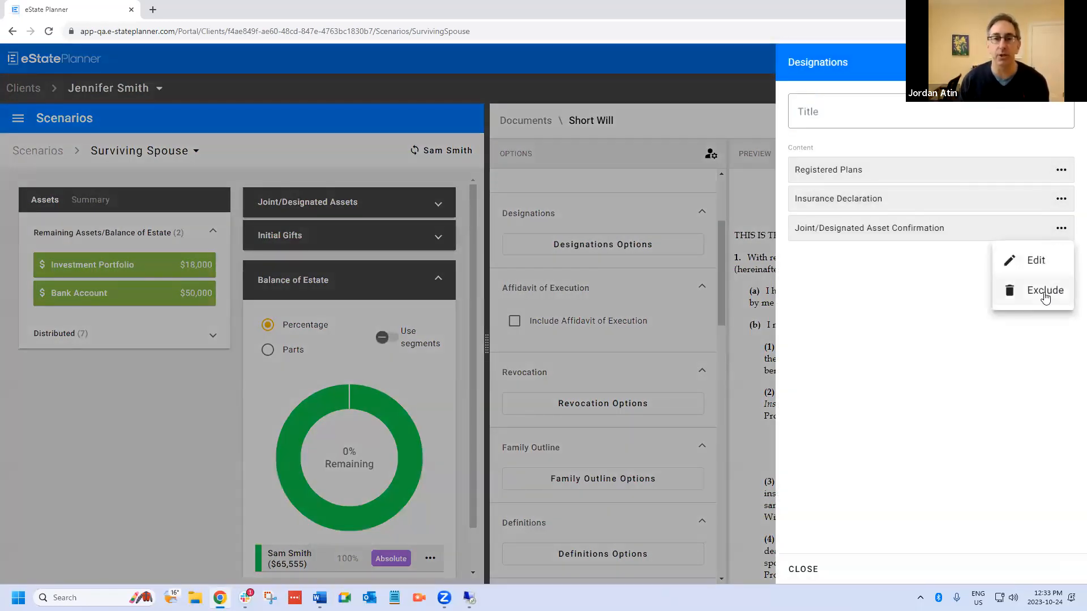
left_click(1045, 292)
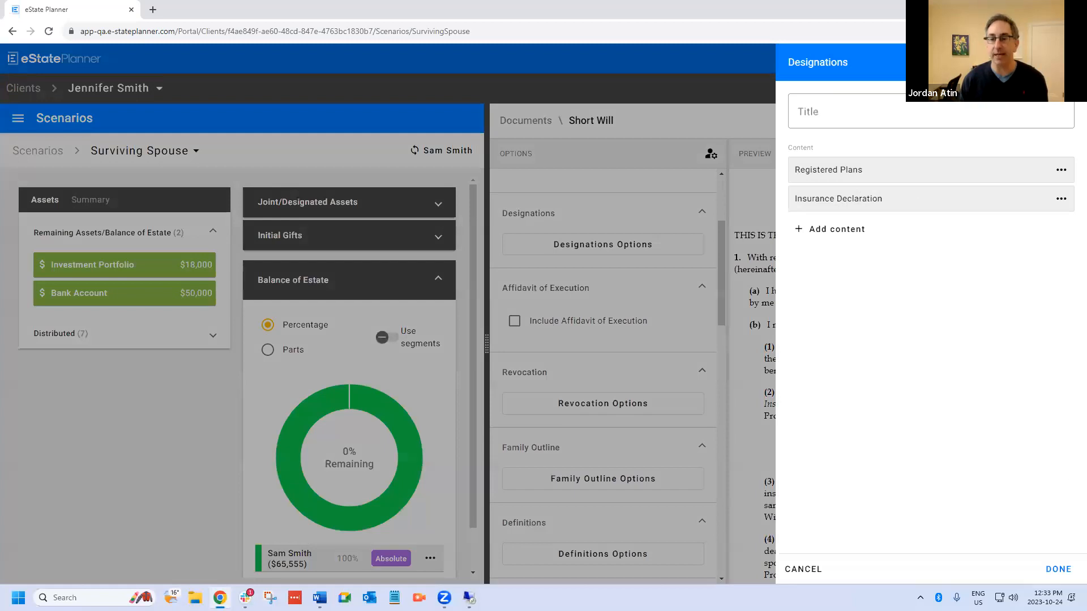
left_click(1058, 568)
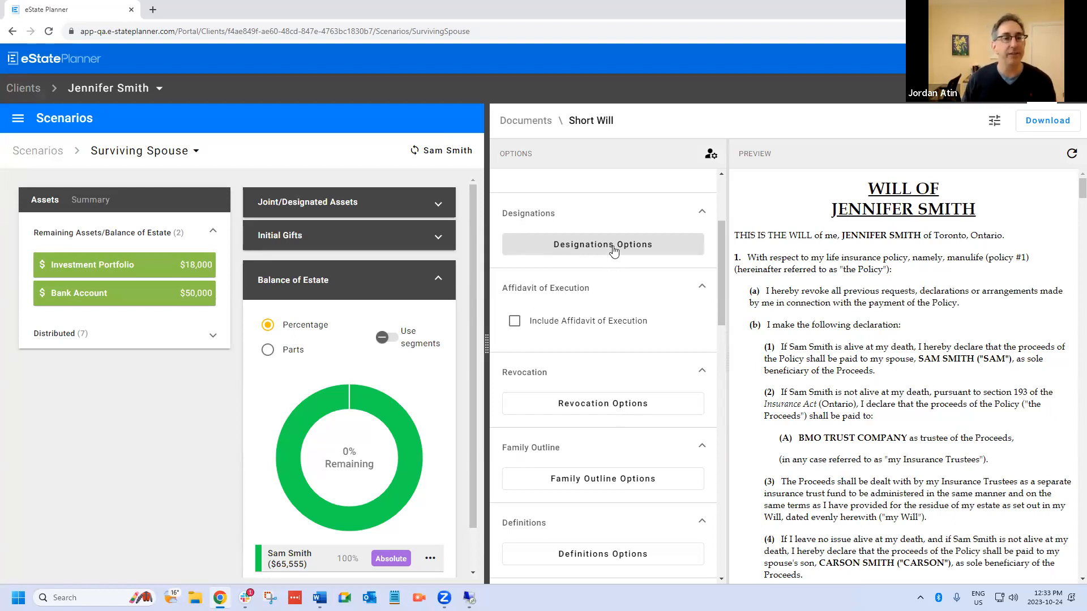
Examine the remaining Short Will options, from Revocation and Definitions through Witnesses to the Document formatting settings
scroll(606, 296, "down", 3)
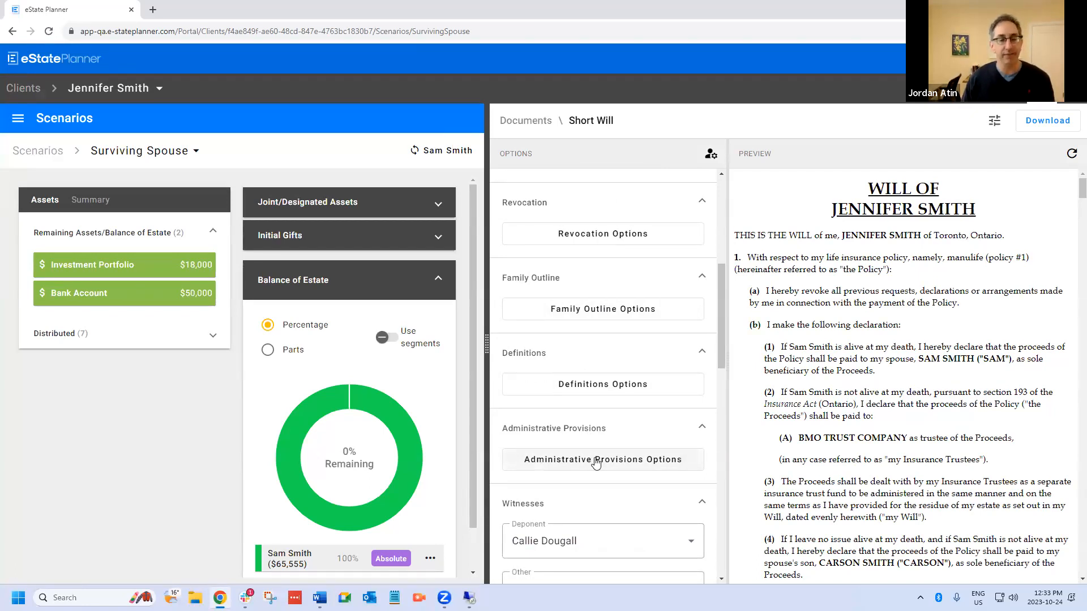
scroll(599, 461, "down", 3)
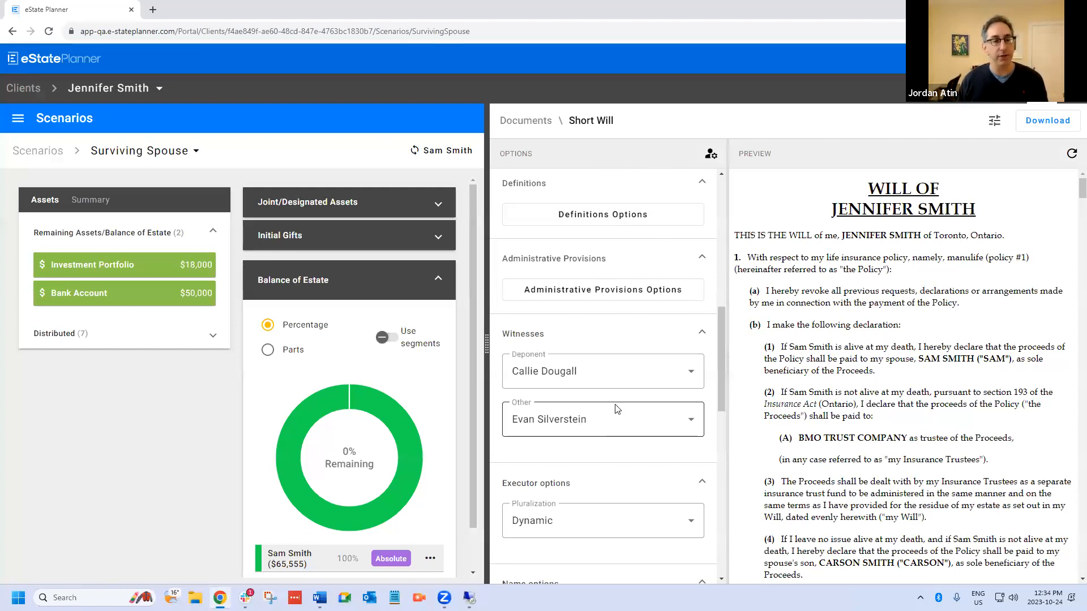
scroll(615, 408, "down", 4)
scroll(617, 407, "down", 7)
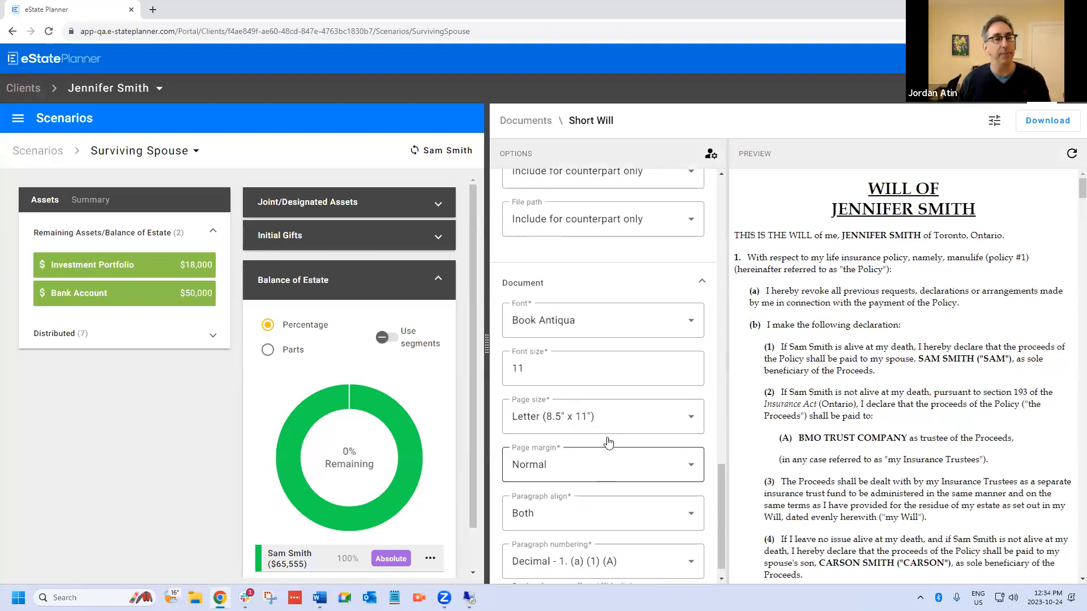
scroll(610, 430, "up", 9)
scroll(604, 408, "up", 6)
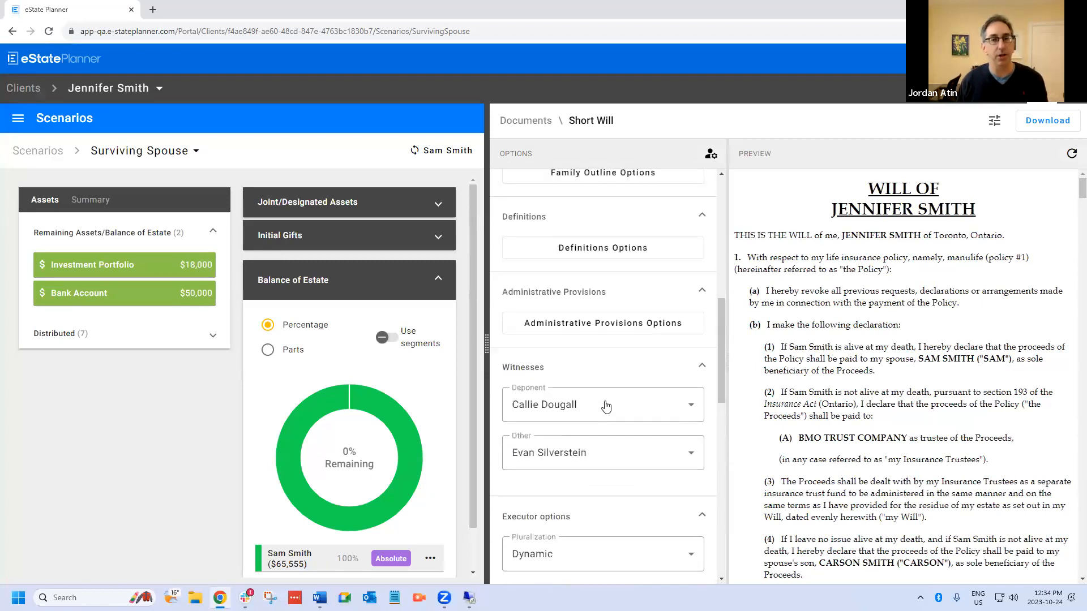
scroll(604, 388, "up", 3)
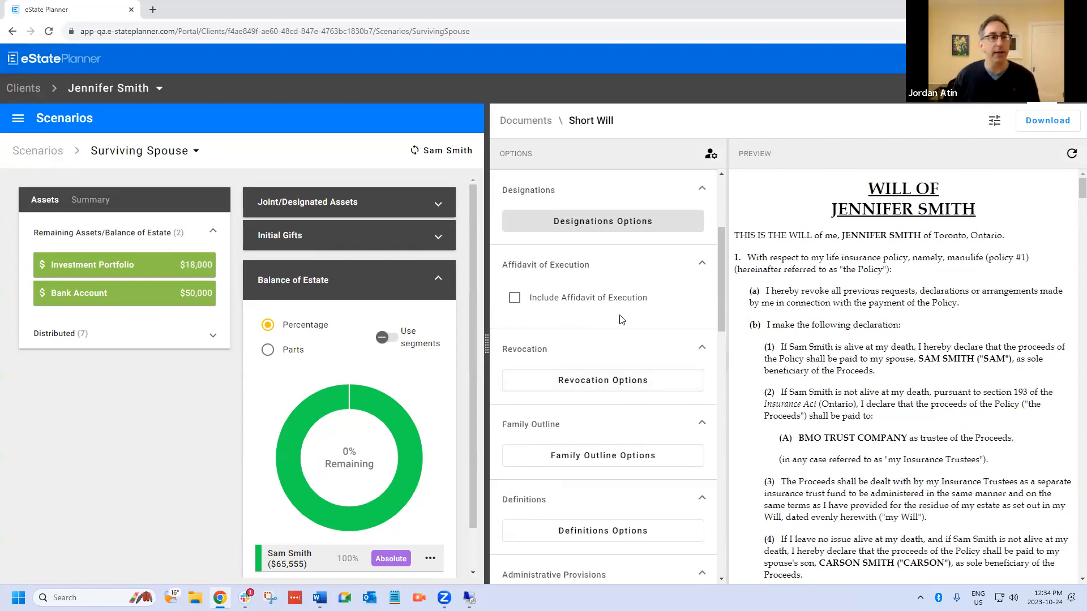
scroll(622, 338, "down", 1)
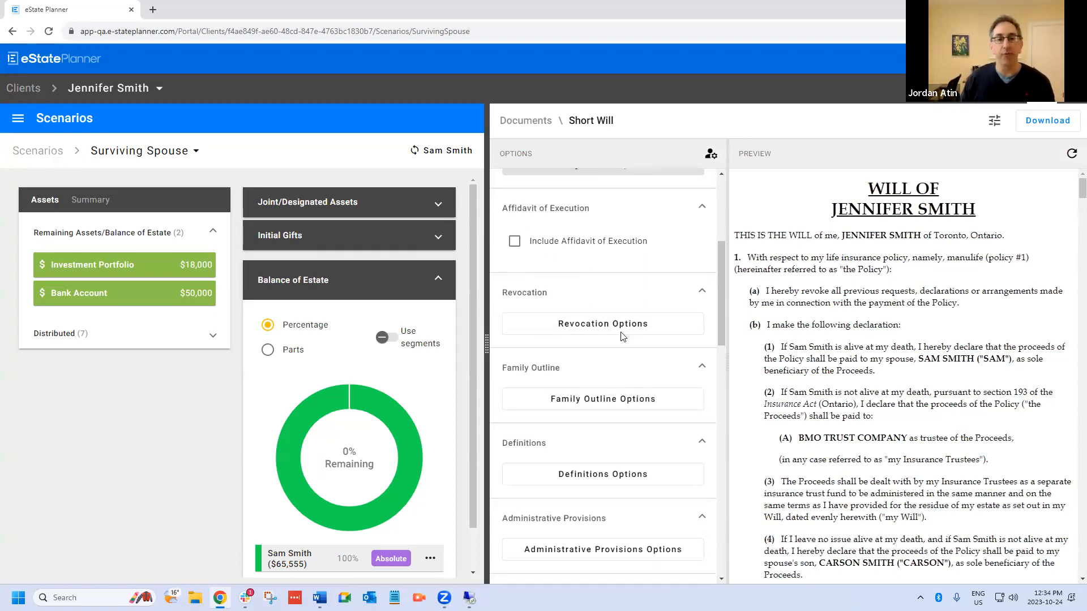
scroll(622, 340, "down", 2)
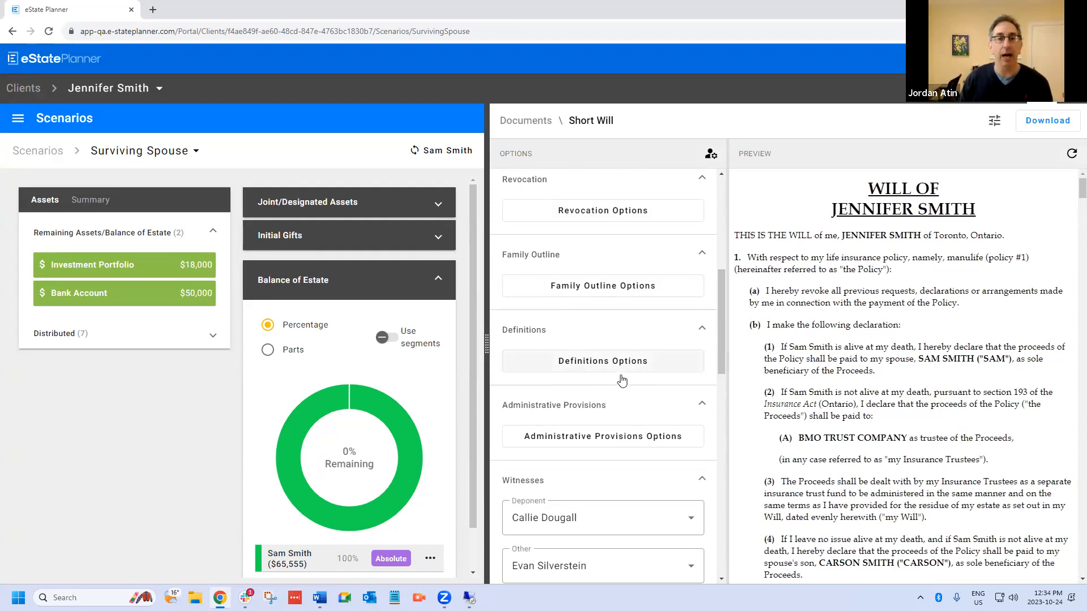
Choose a different person as the deponent witness for the Short Will
scroll(611, 396, "down", 1)
scroll(612, 419, "down", 3)
left_click(566, 351)
scroll(563, 486, "down", 1)
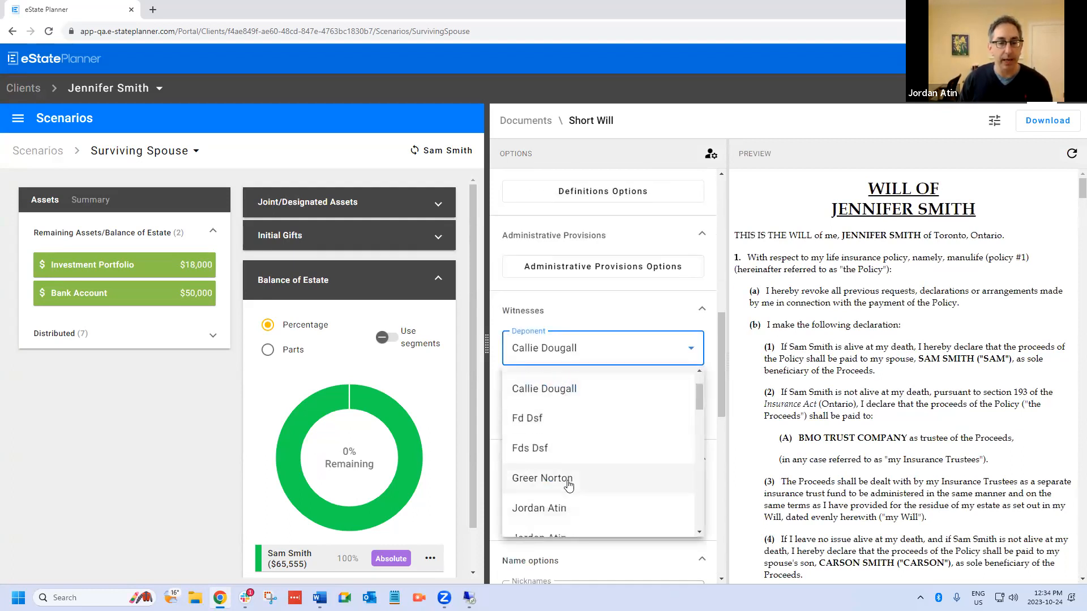
left_click(566, 505)
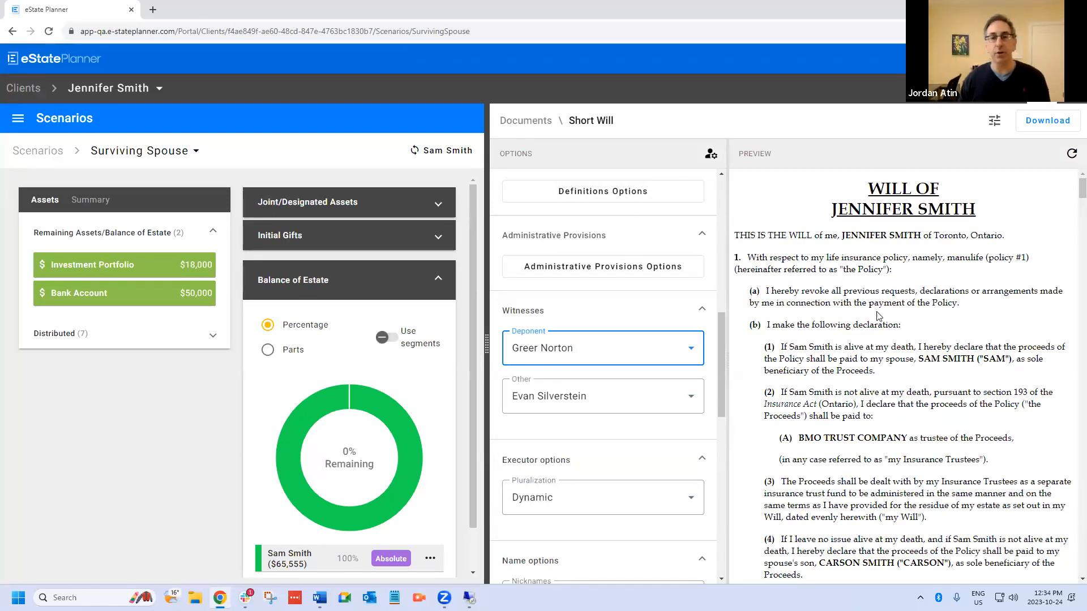
Expand the Initial Gifts of the Surviving Spouse scenario and refresh the Short Will preview
scroll(880, 318, "down", 1)
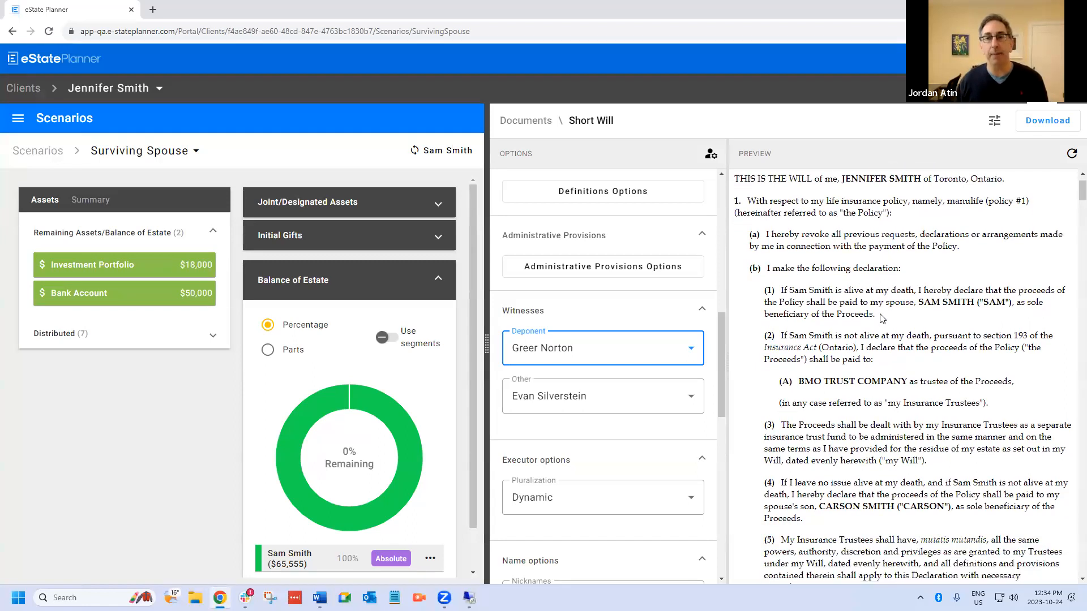
scroll(881, 318, "down", 1)
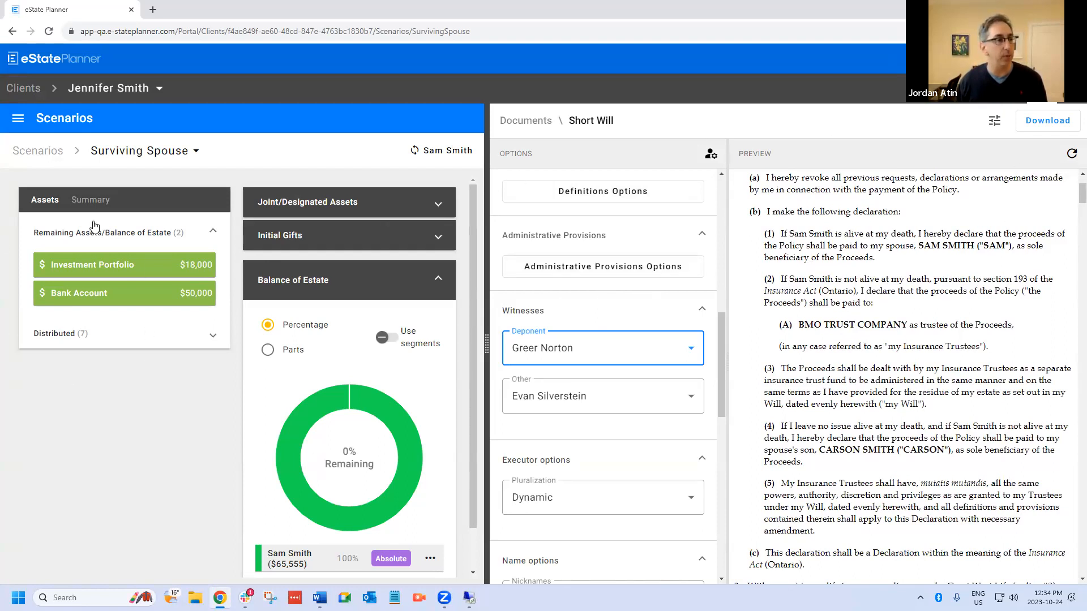
left_click(390, 238)
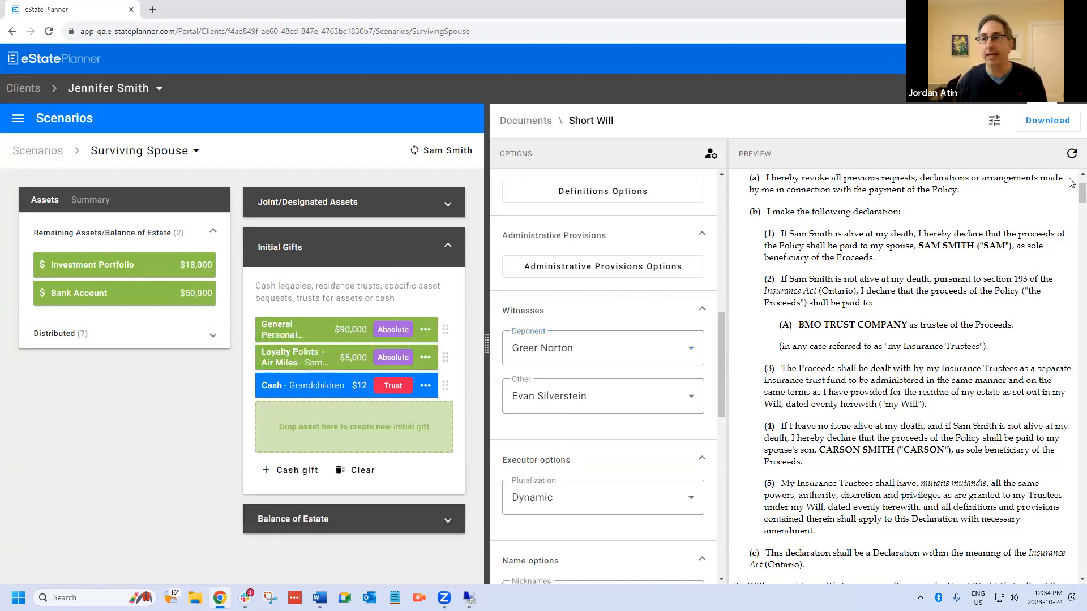
left_click(1072, 153)
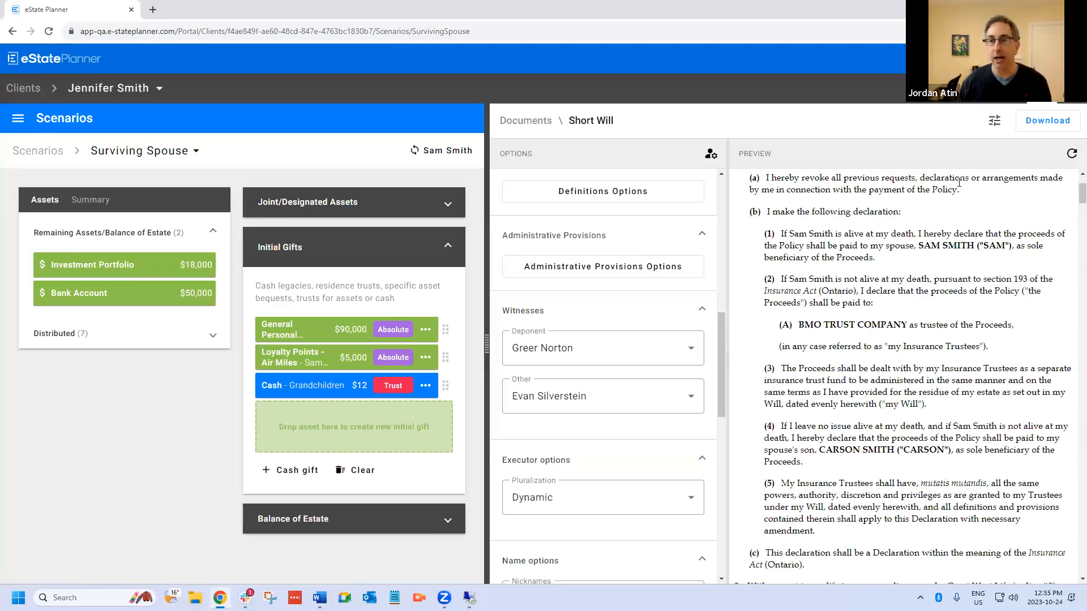
Review the start of the will preview and the Short Will options from General to Administrative Provisions
scroll(958, 182, "up", 2)
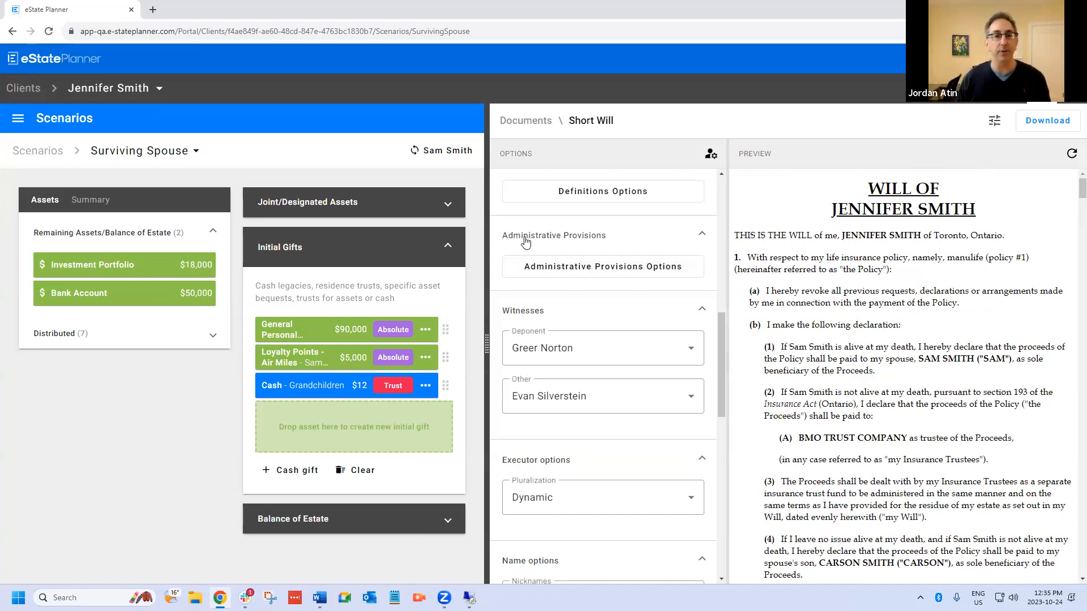
scroll(589, 348, "up", 2)
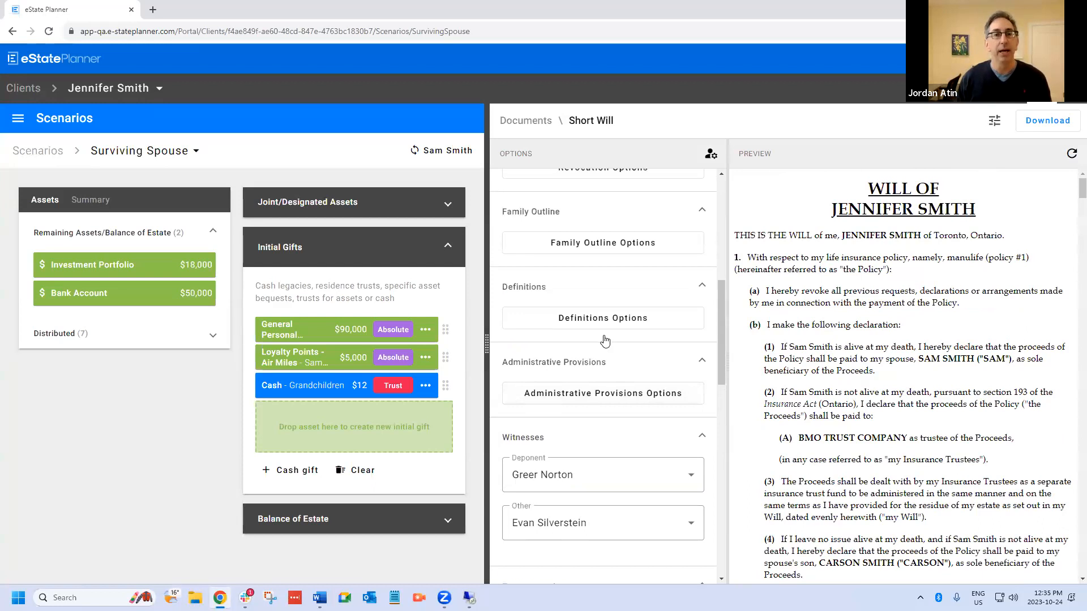
scroll(605, 340, "up", 7)
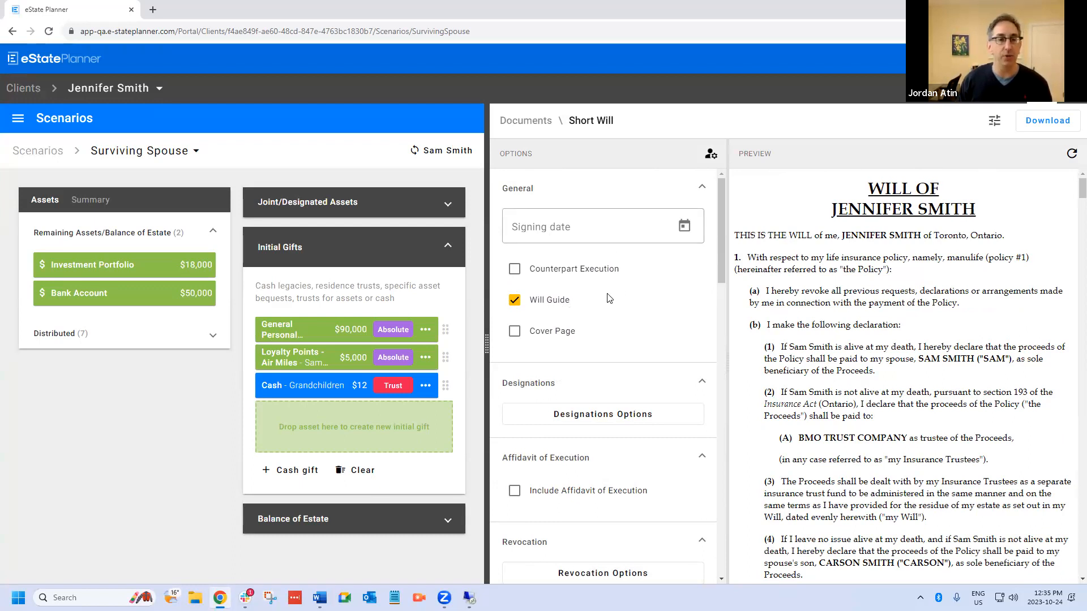
scroll(608, 295, "down", 1)
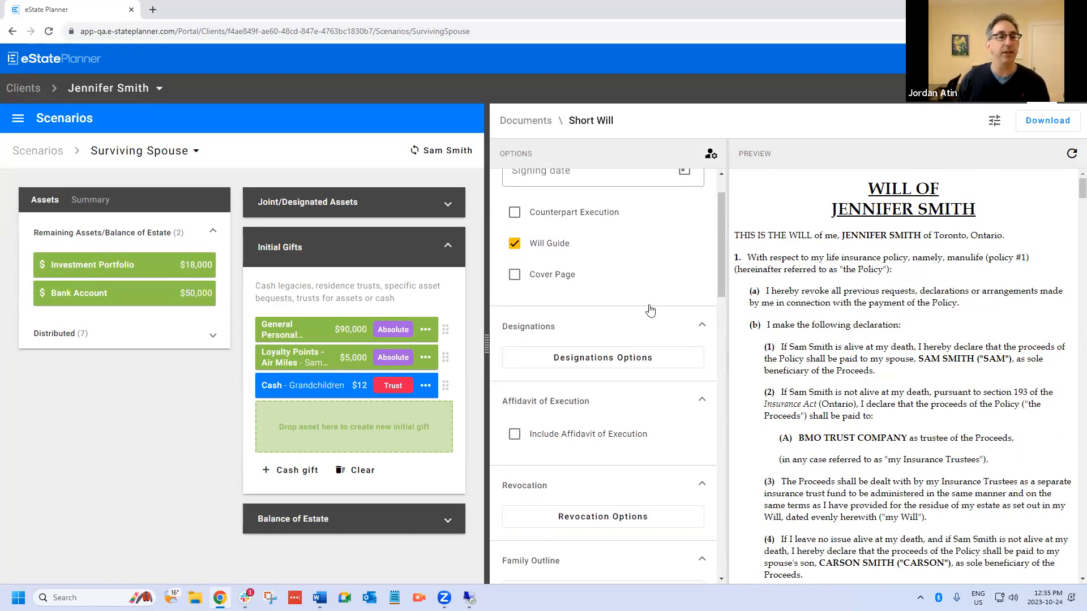
scroll(609, 351, "down", 4)
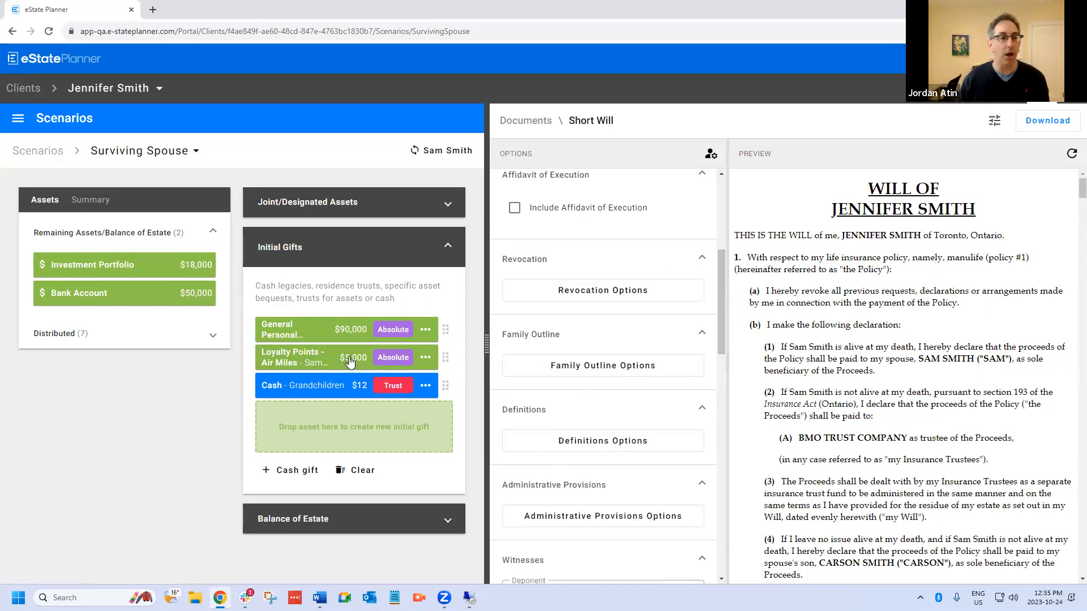
Adjust the widths of the scenario, options and preview areas, then hide and restore the Short Will options
left_click_drag(486, 347, 548, 345)
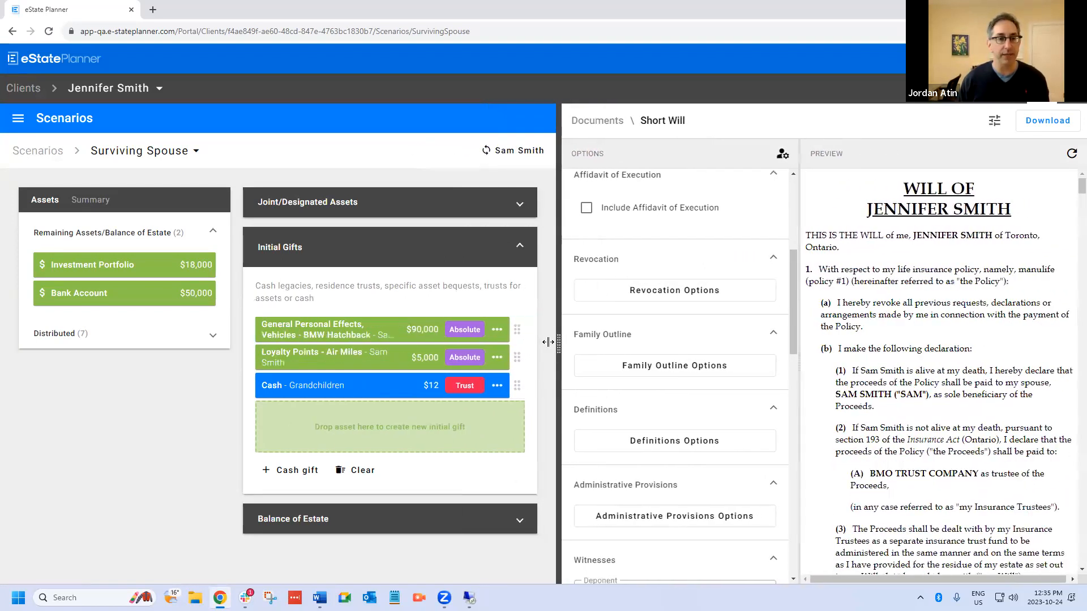
left_click_drag(750, 371, 658, 376)
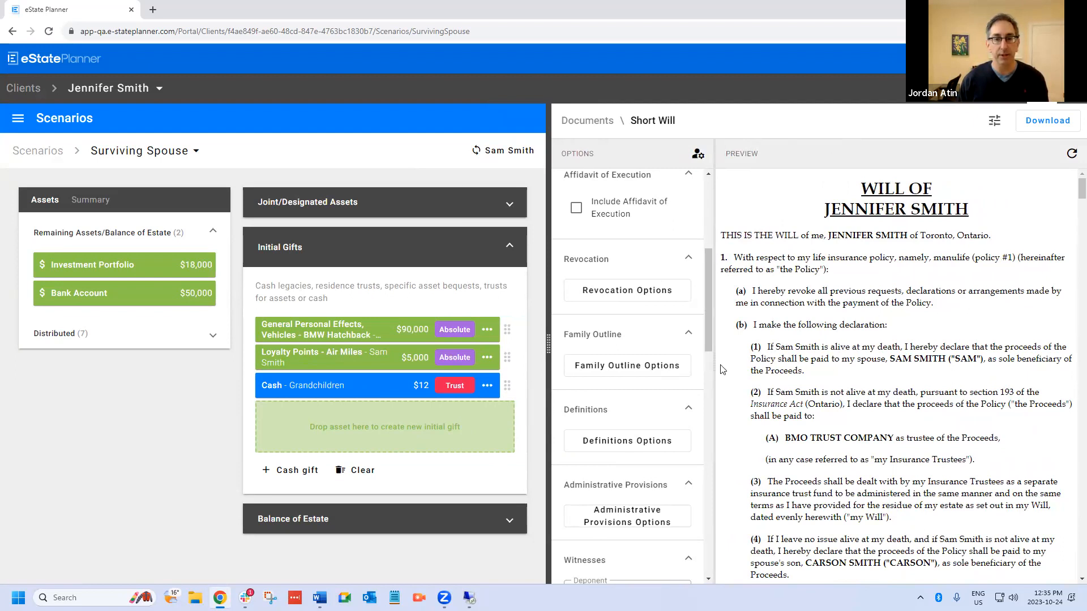
left_click_drag(574, 342, 601, 342)
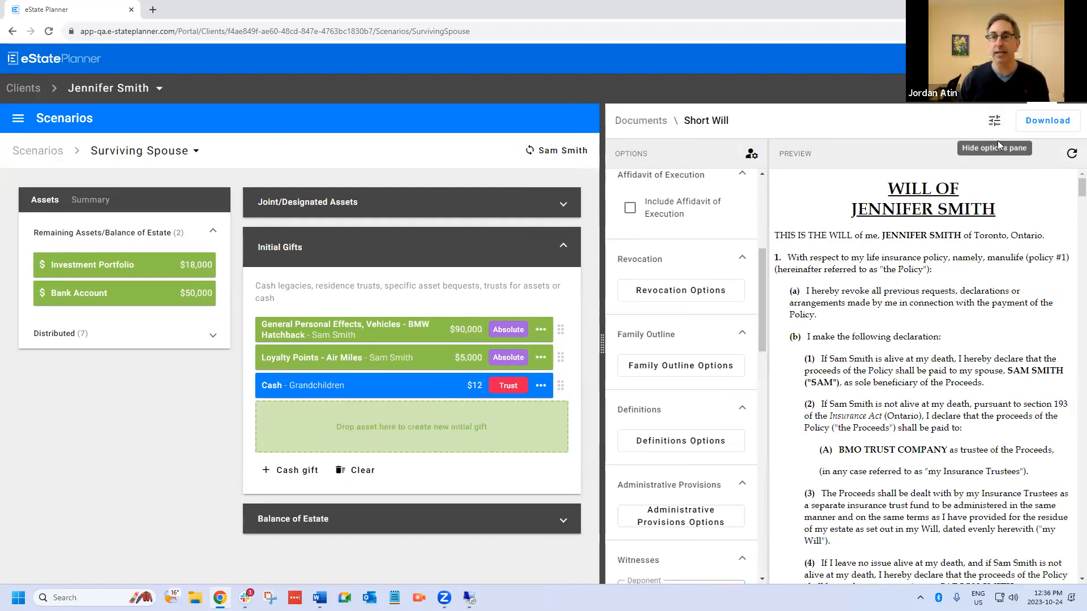
left_click(994, 120)
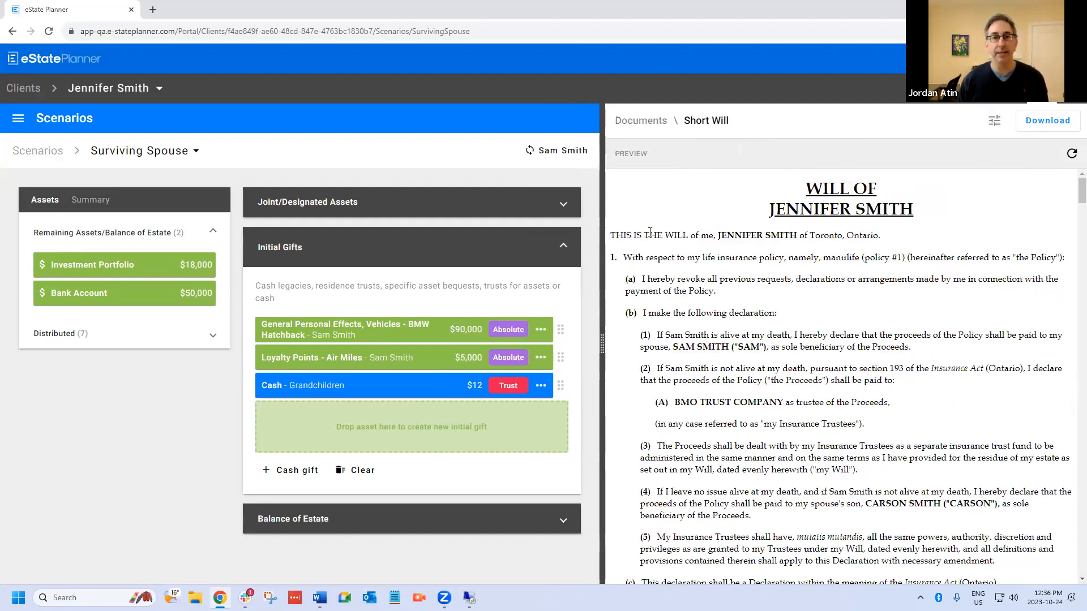
left_click(995, 122)
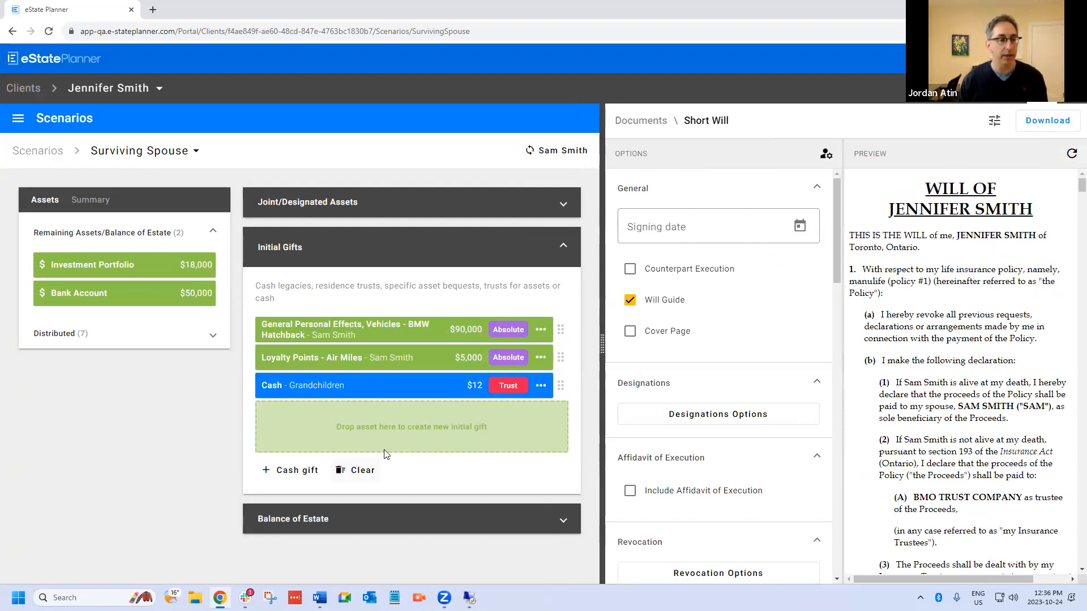
Set the value of the Grandchildren cash trust gift to $13, save it and refresh the Short Will preview
left_click(463, 387)
double_click(863, 446)
type("13")
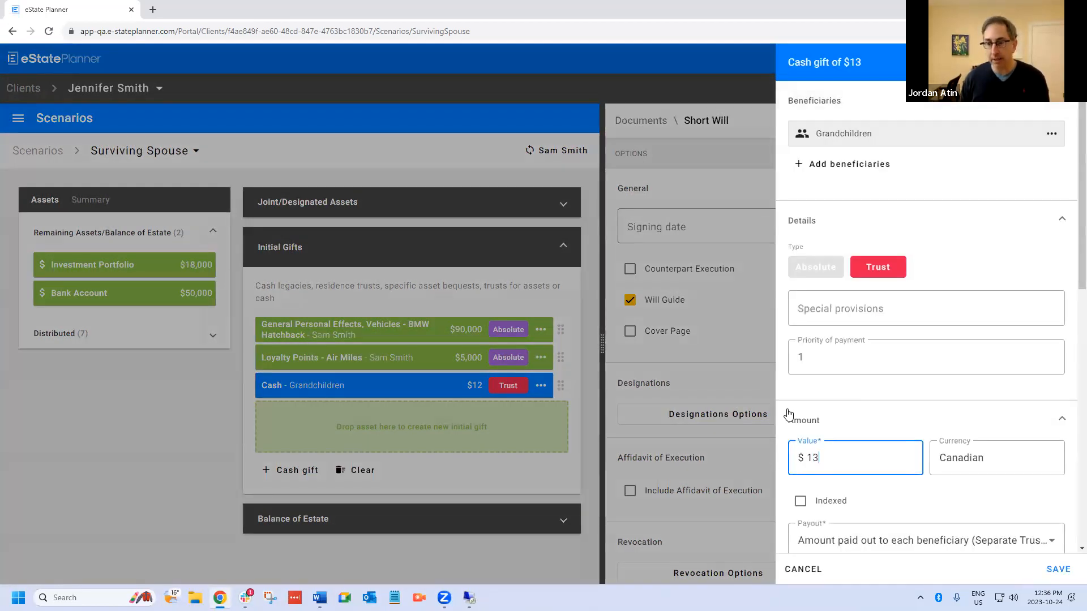
left_click(1061, 564)
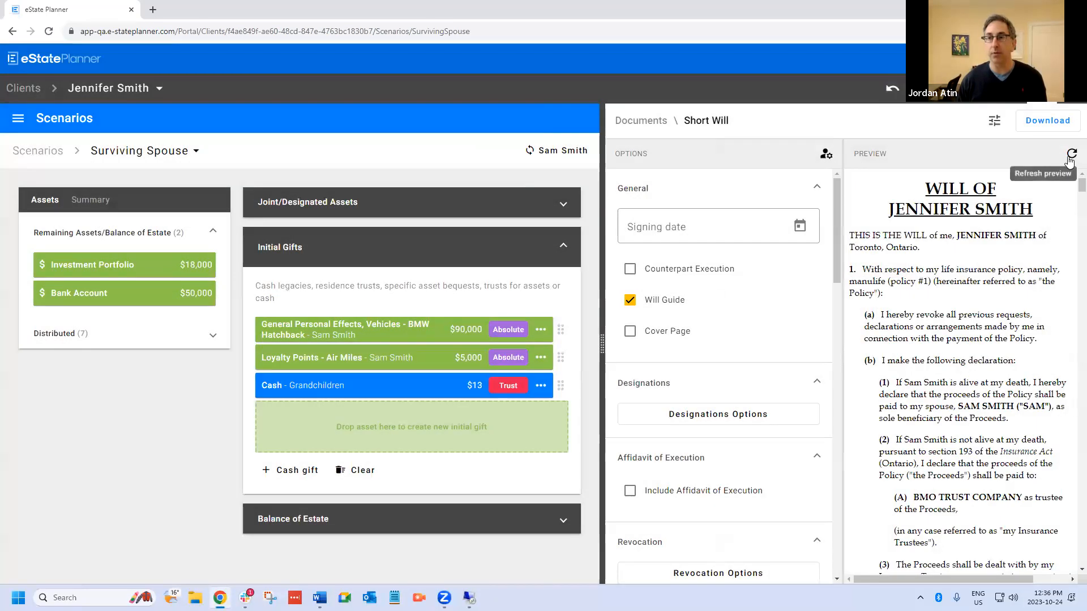
left_click(1072, 154)
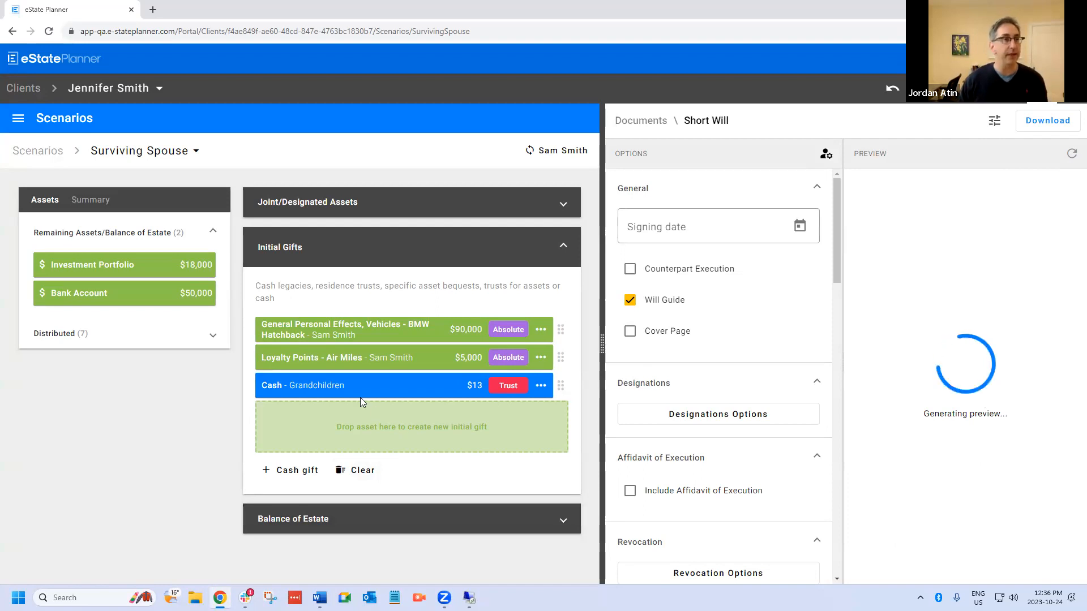
left_click_drag(139, 280, 989, 404)
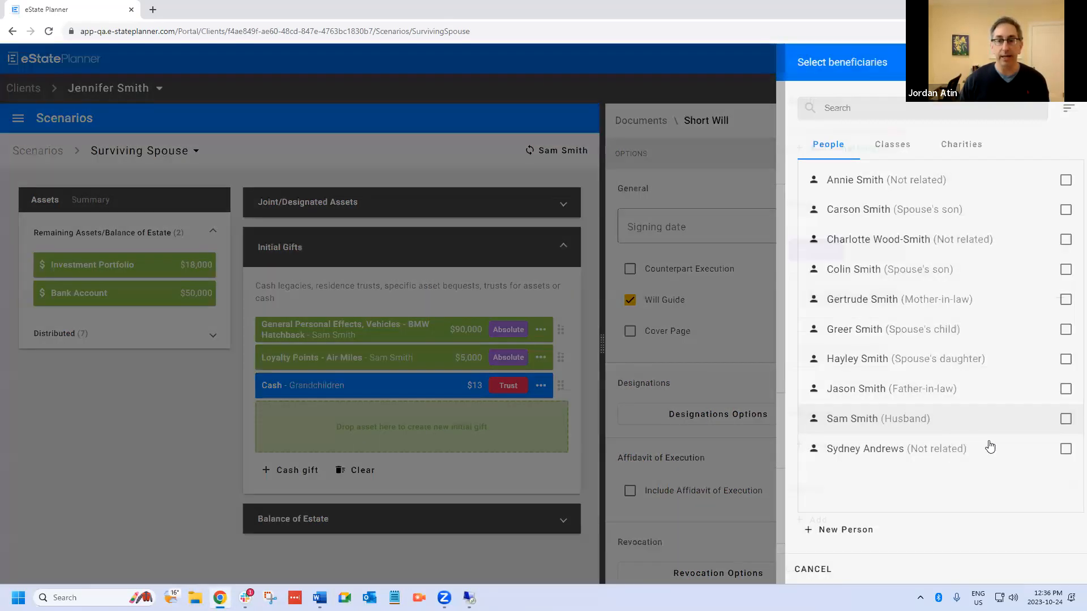
left_click(811, 574)
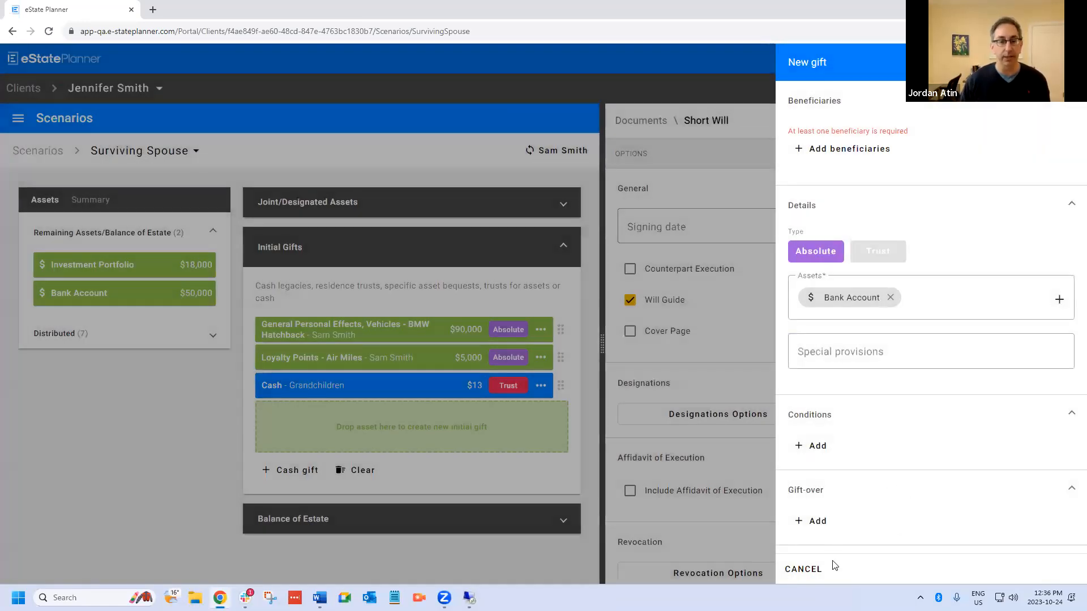
left_click(807, 570)
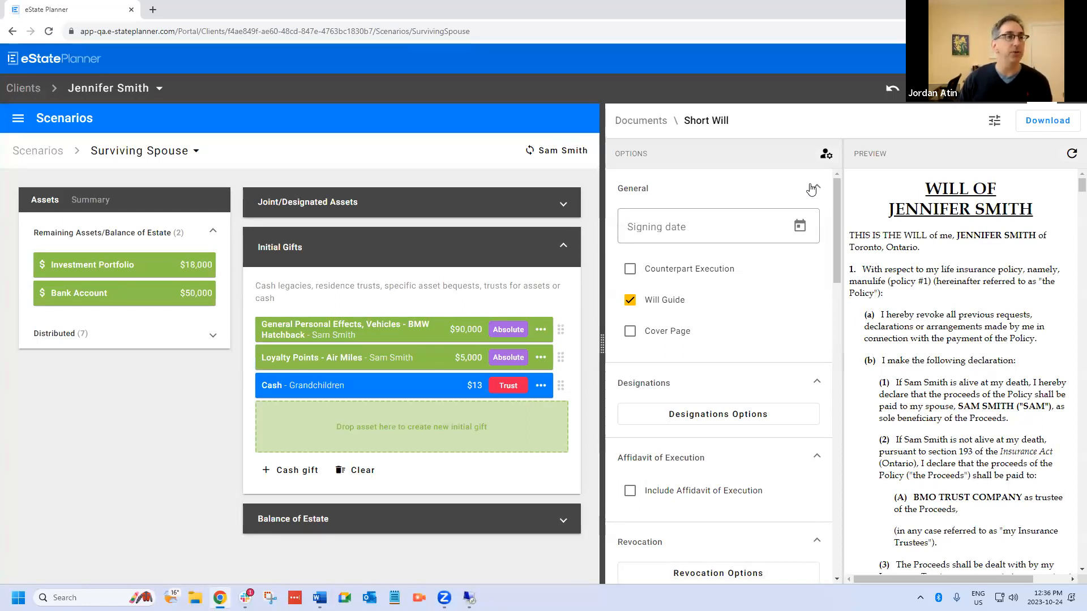
Check which option sets can be imported for the Short Will, leaving without importing any
left_click(826, 157)
left_click(566, 331)
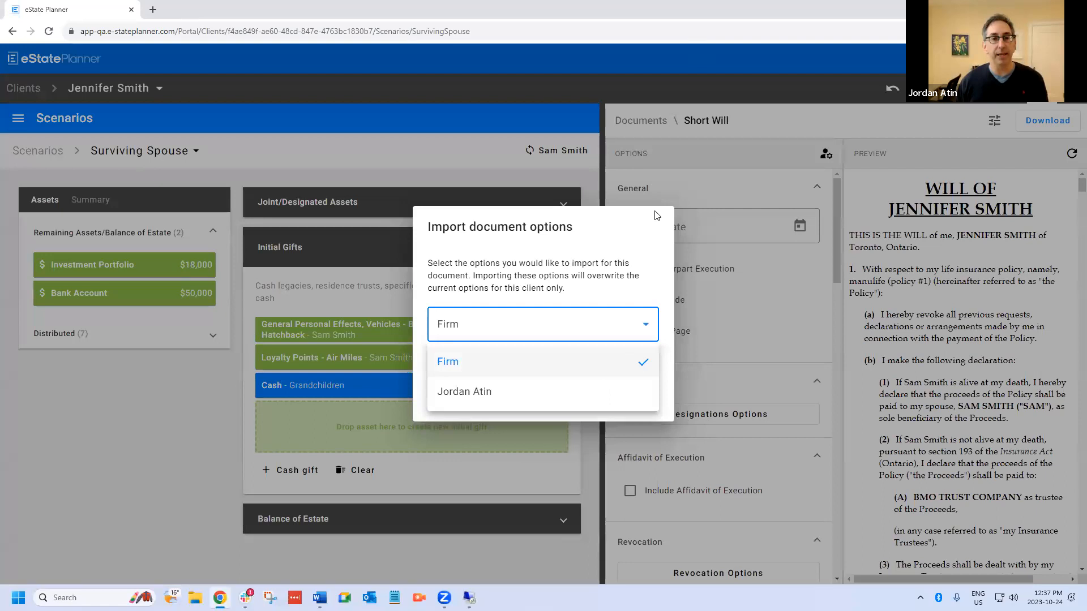
left_click(756, 123)
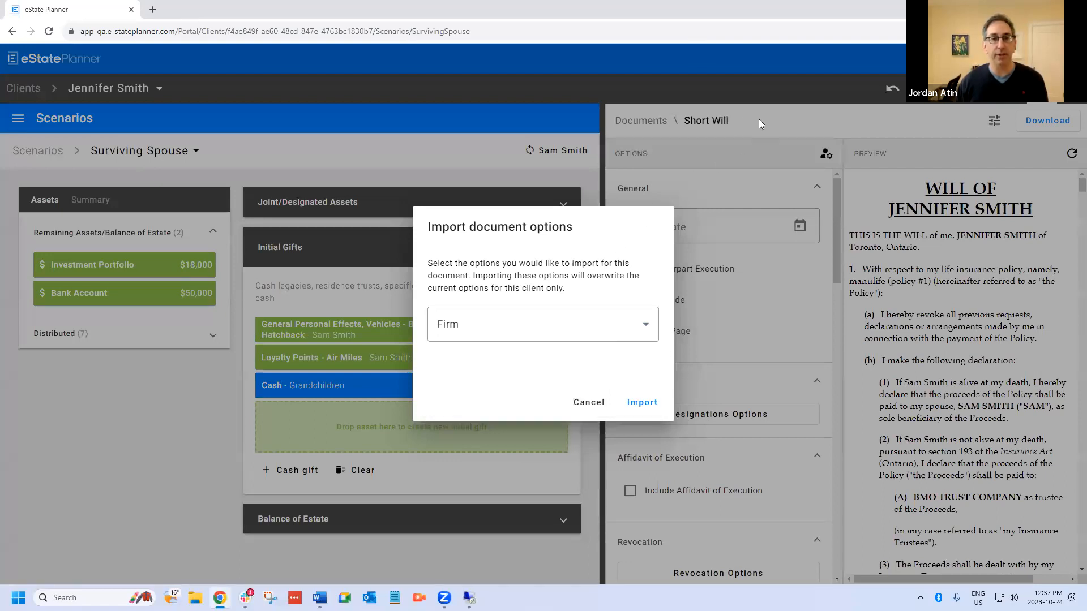
left_click(601, 400)
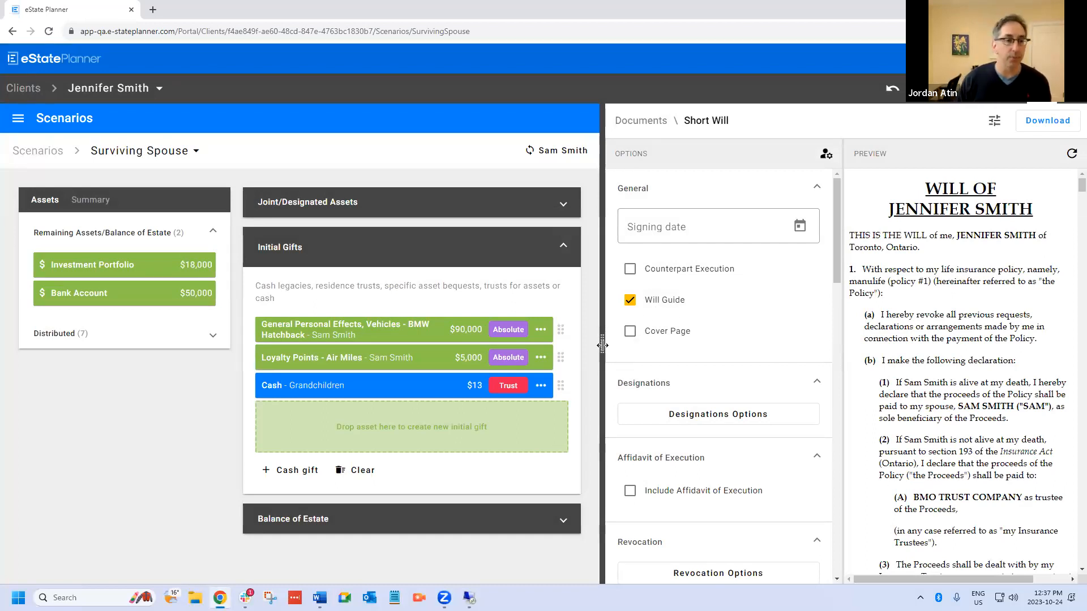
Give the Short Will document area more width and look through its options down to the Document font settings
left_click_drag(603, 345, 554, 345)
scroll(710, 416, "down", 5)
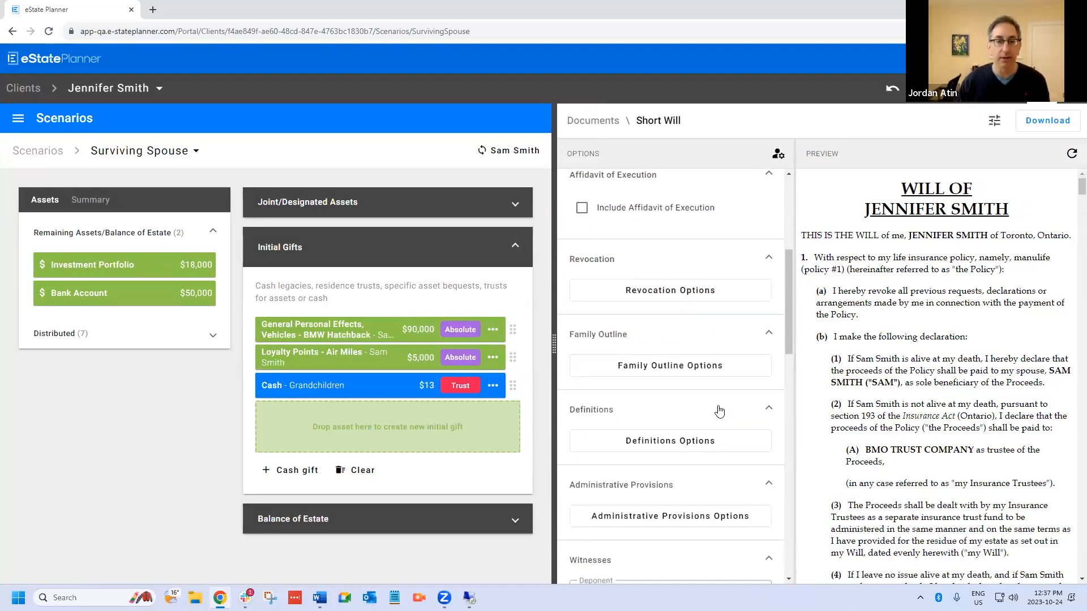
scroll(718, 410, "down", 1)
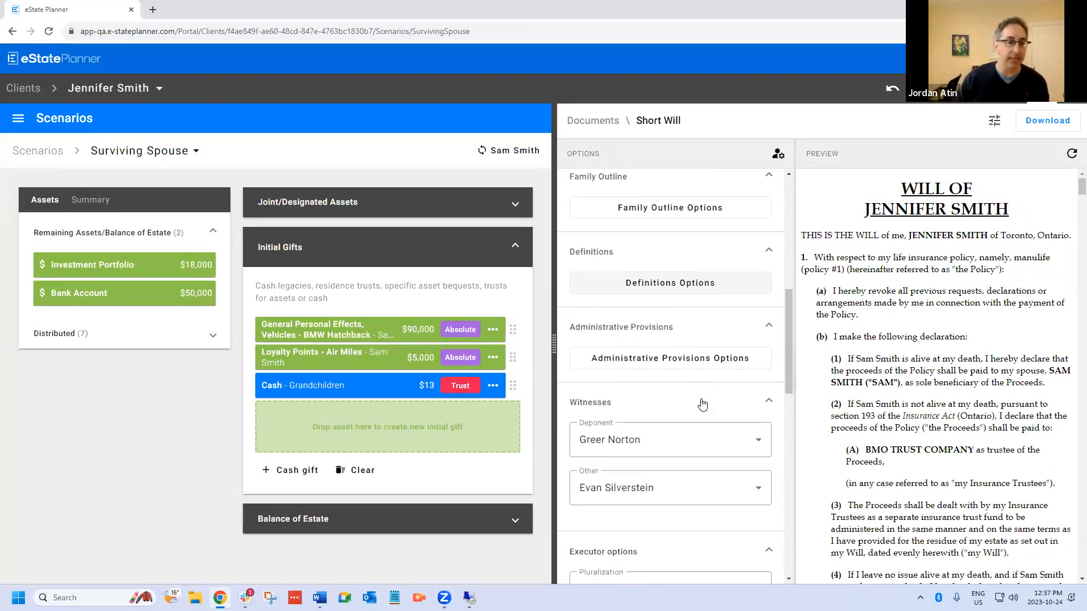
scroll(692, 396, "down", 2)
scroll(681, 450, "down", 11)
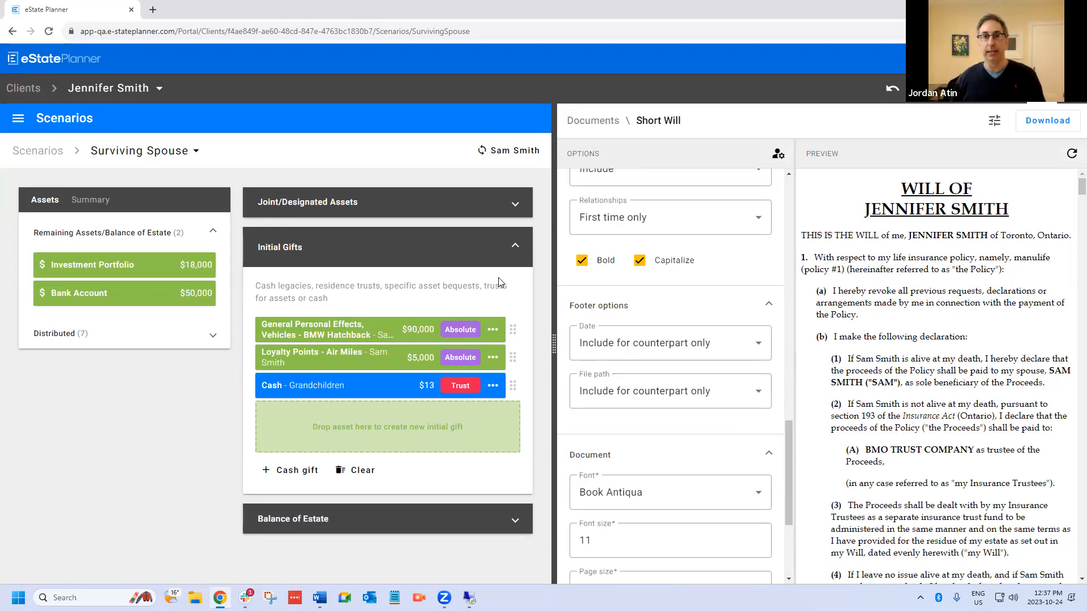
Return to the documents list and open POA Personal Care (Ontario)
left_click(597, 125)
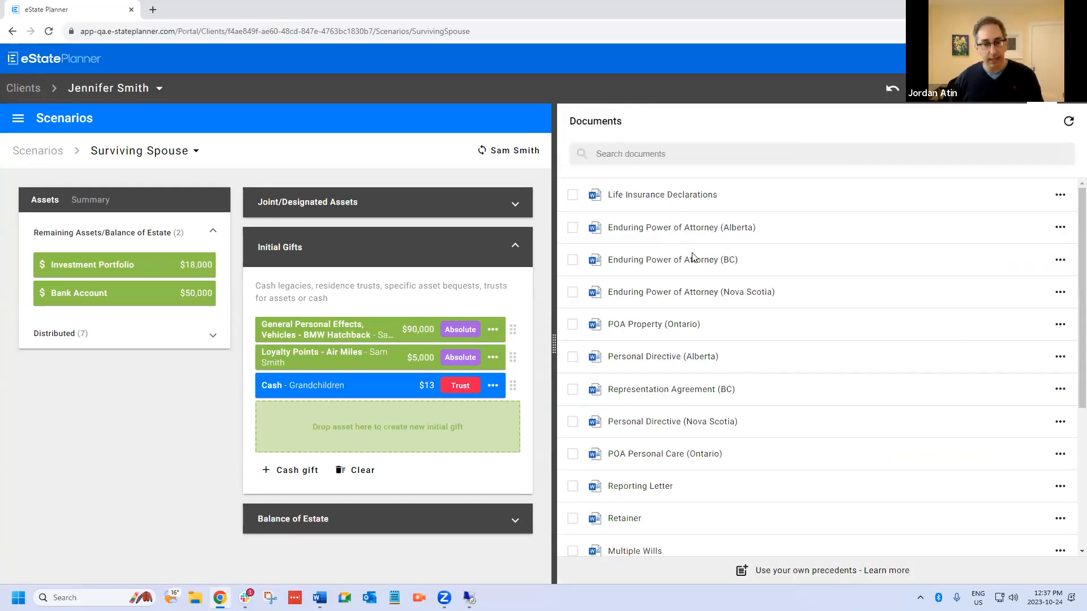
scroll(690, 346, "down", 2)
left_click(674, 344)
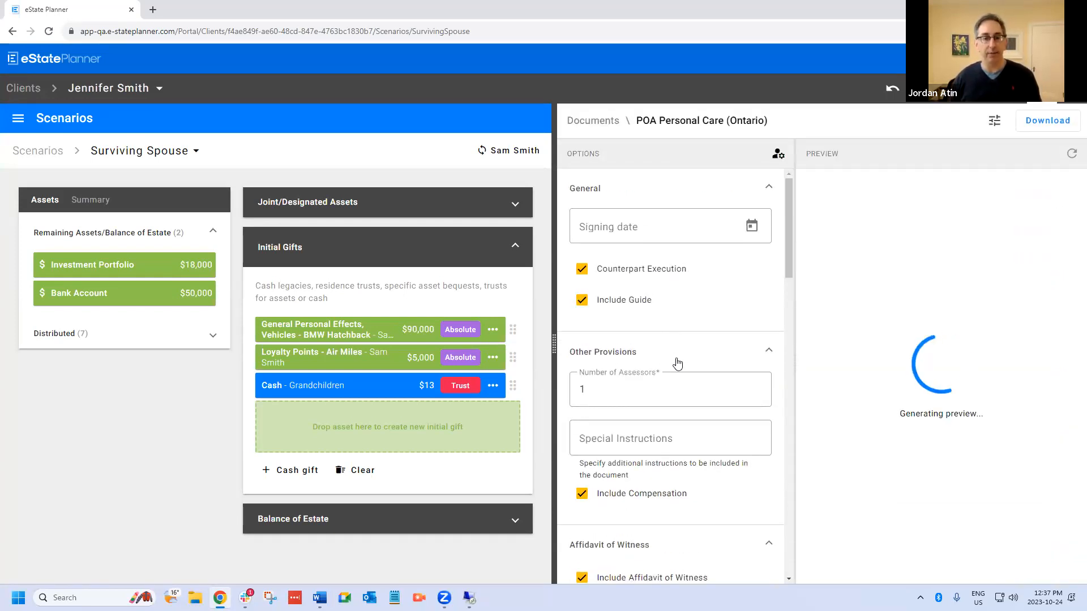
Turn off Include Affidavit of Witness and Include Compensation for POA Personal Care (Ontario) and refresh its preview
scroll(651, 374, "down", 3)
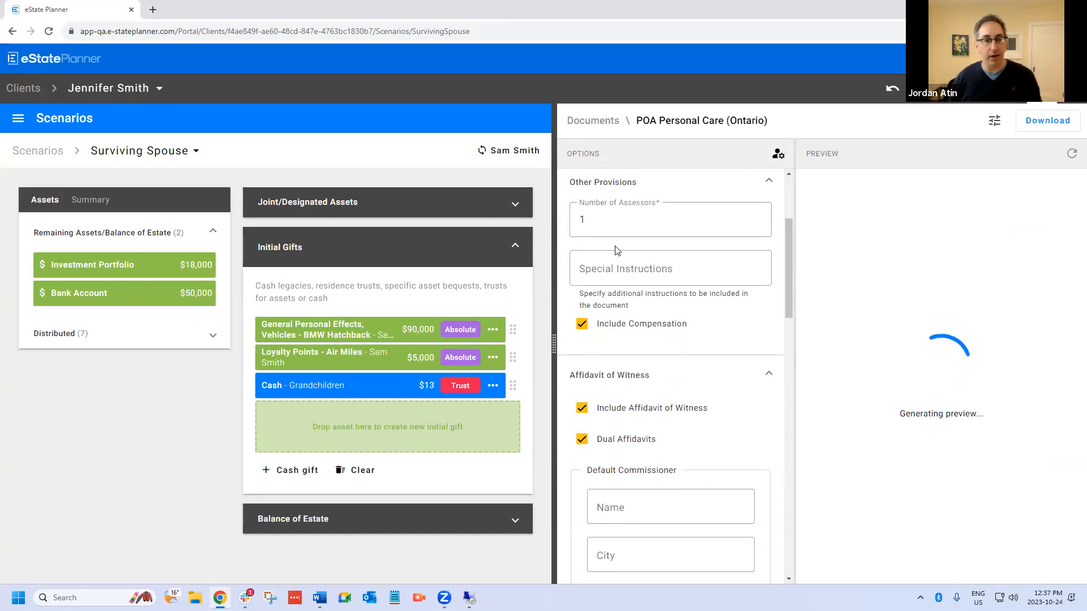
left_click(581, 407)
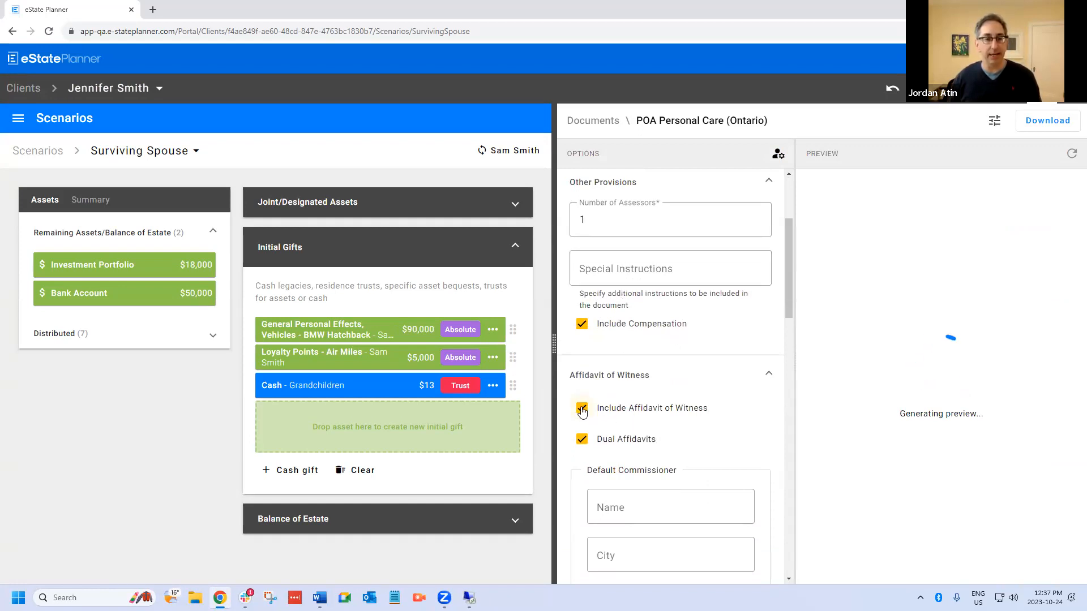
left_click(582, 323)
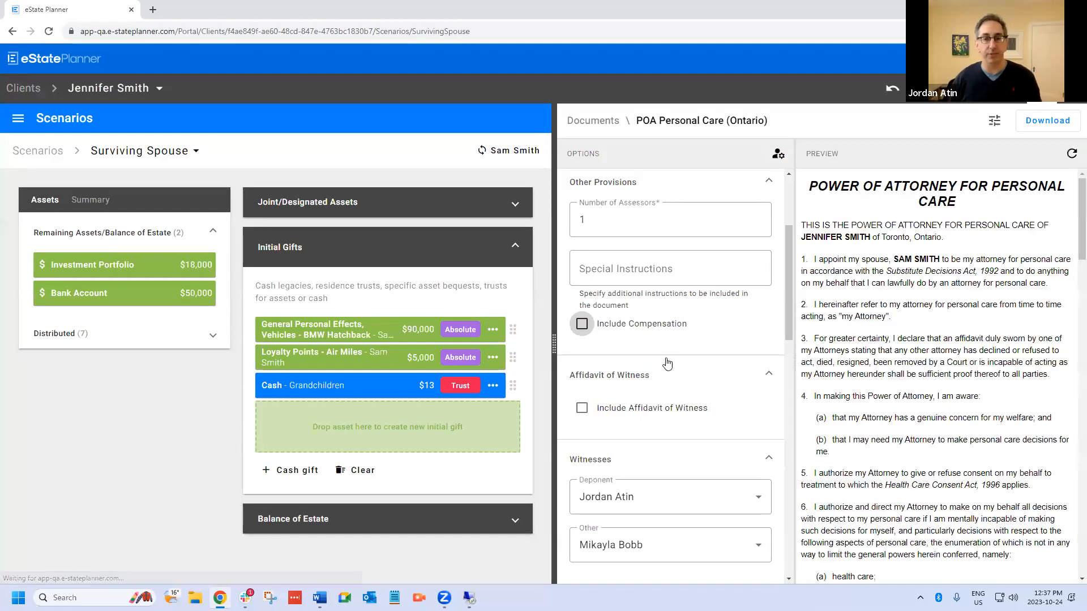
left_click(1072, 155)
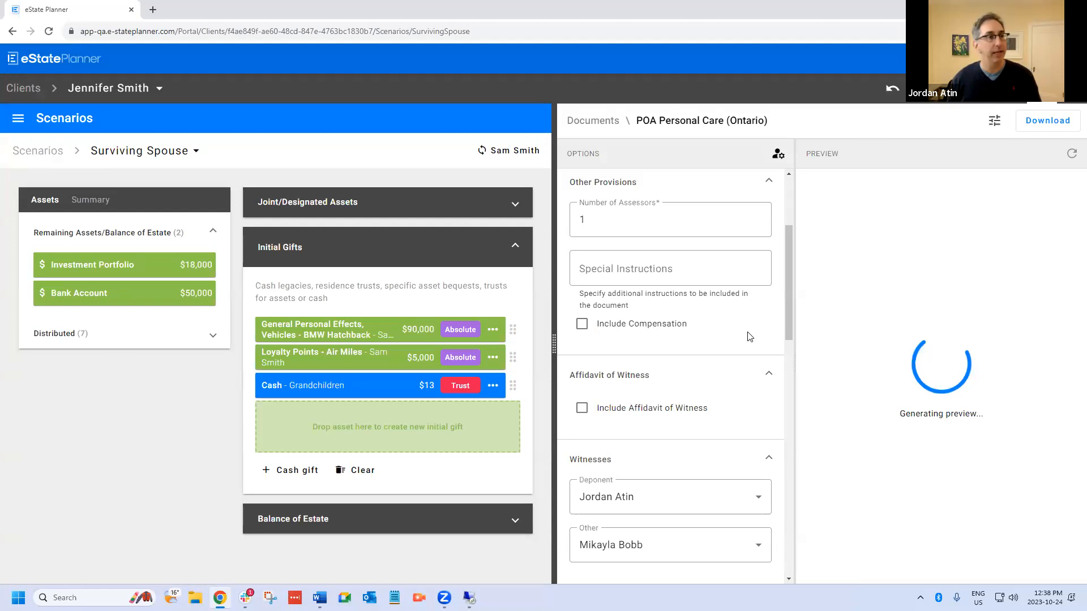
Turn off Include Guide and Counterpart Execution in the General options of POA Personal Care (Ontario)
scroll(751, 326, "up", 2)
scroll(752, 326, "up", 1)
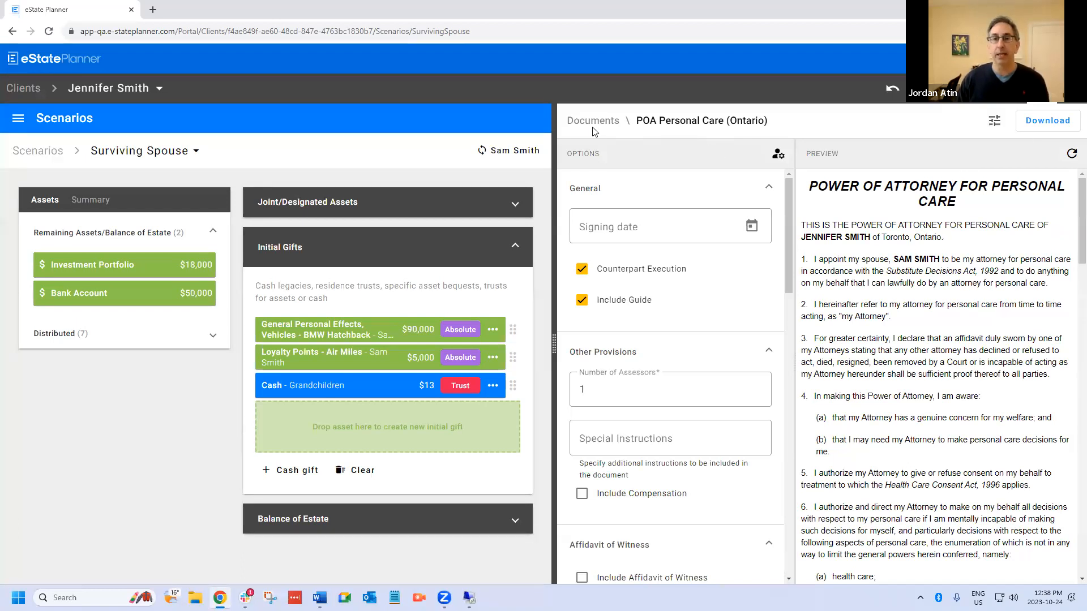
left_click(592, 301)
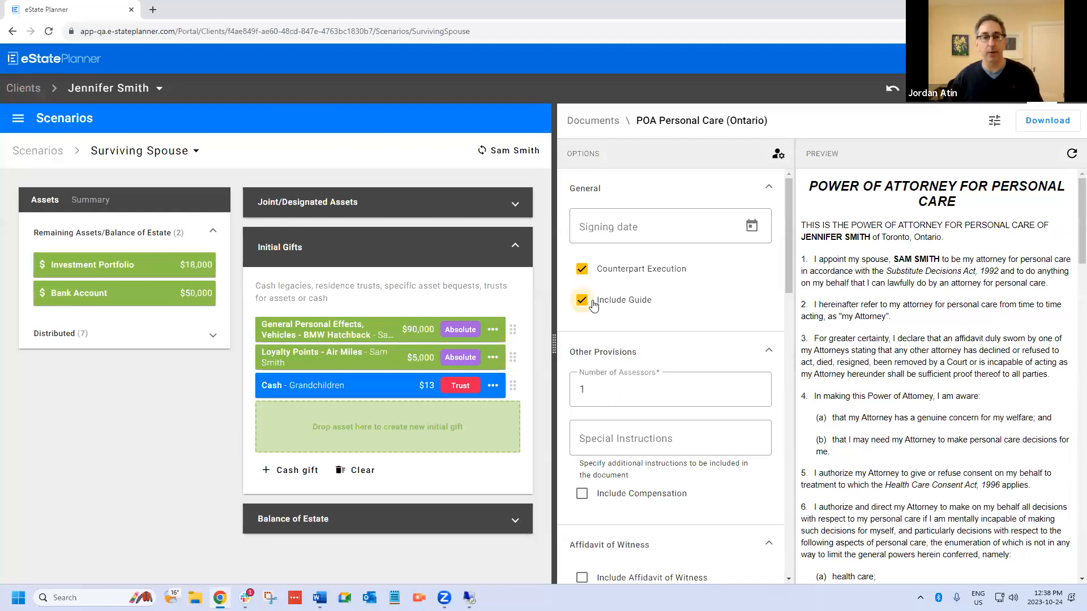
left_click(631, 278)
left_click(665, 223)
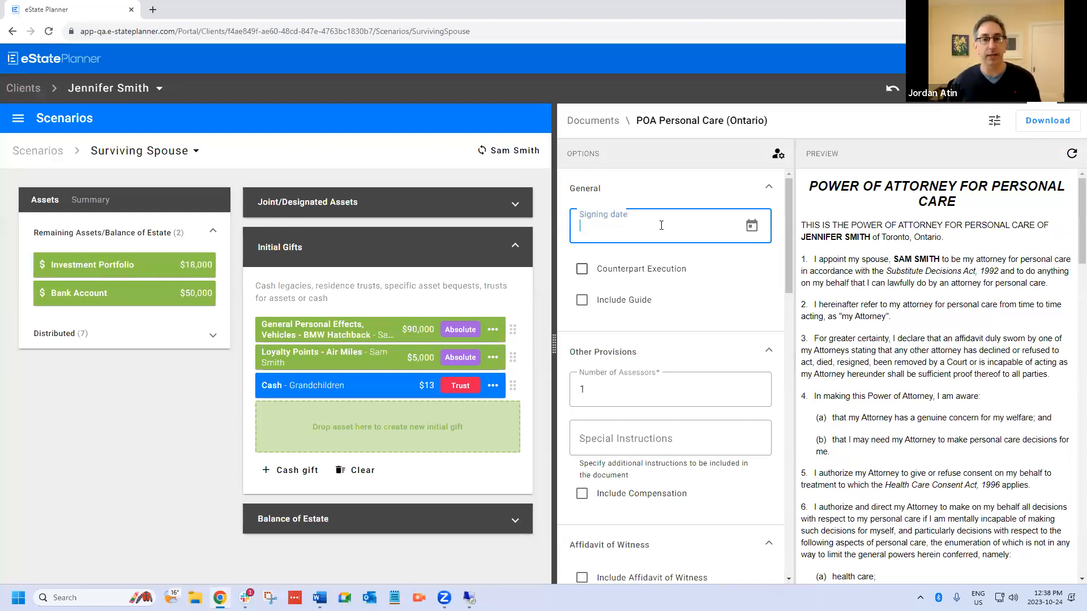
scroll(682, 285, "down", 9)
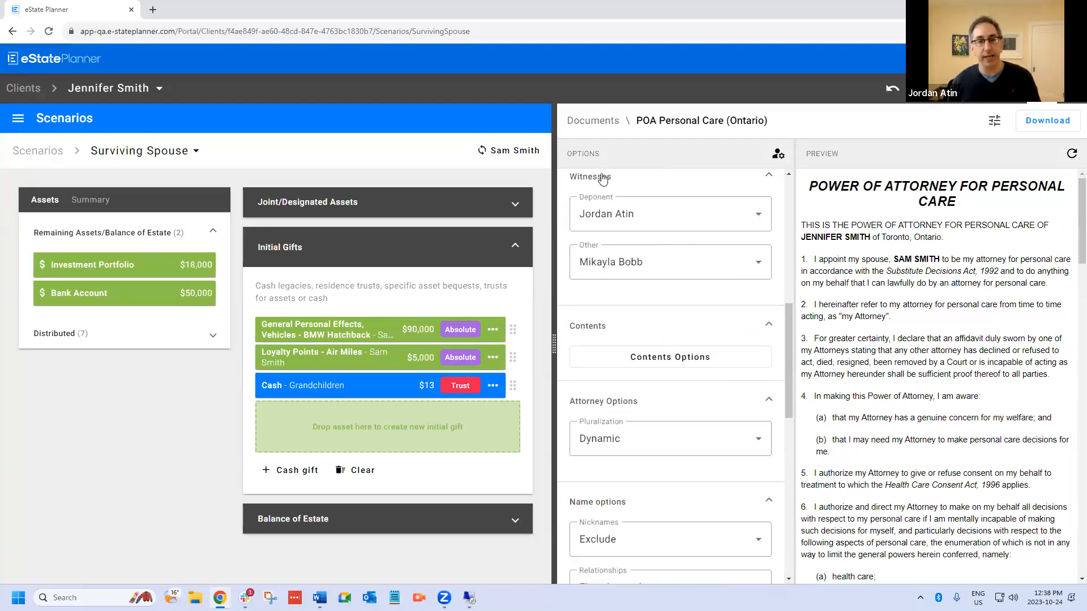
Open POA Property (Ontario) and turn off the guide, incapacity trigger, RDSP contributions, desire to stay at home and multiple powers of attorney
left_click(593, 121)
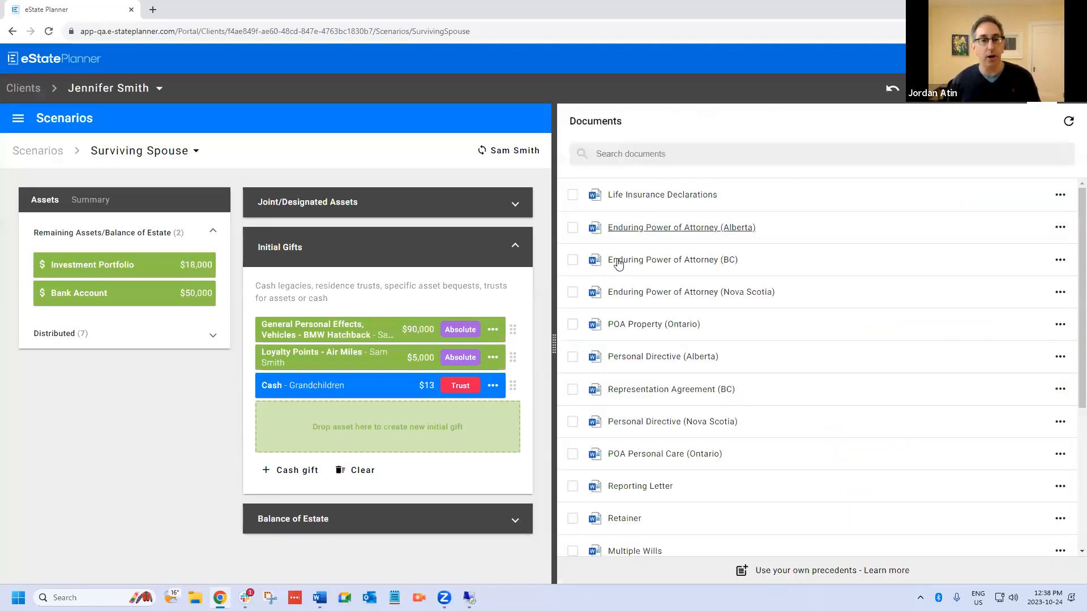
left_click(642, 327)
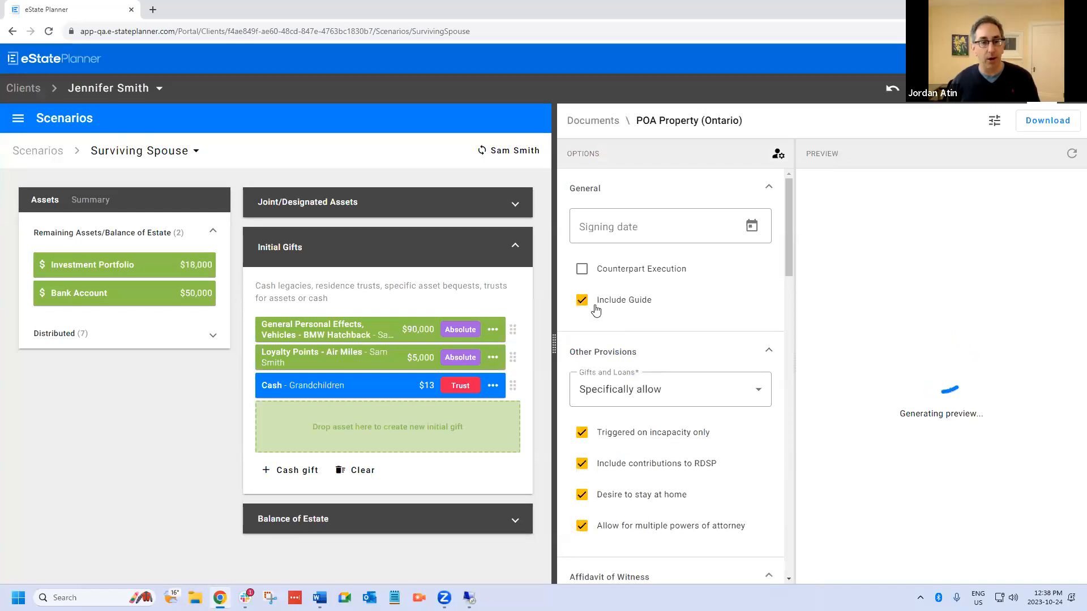
left_click(592, 302)
left_click(608, 433)
left_click(611, 464)
left_click(614, 495)
left_click(624, 532)
Turn off Include Affidavit of Witness for POA Property (Ontario) and choose a person as the other default witness
scroll(624, 509, "down", 4)
left_click(660, 383)
scroll(651, 396, "down", 4)
left_click(643, 297)
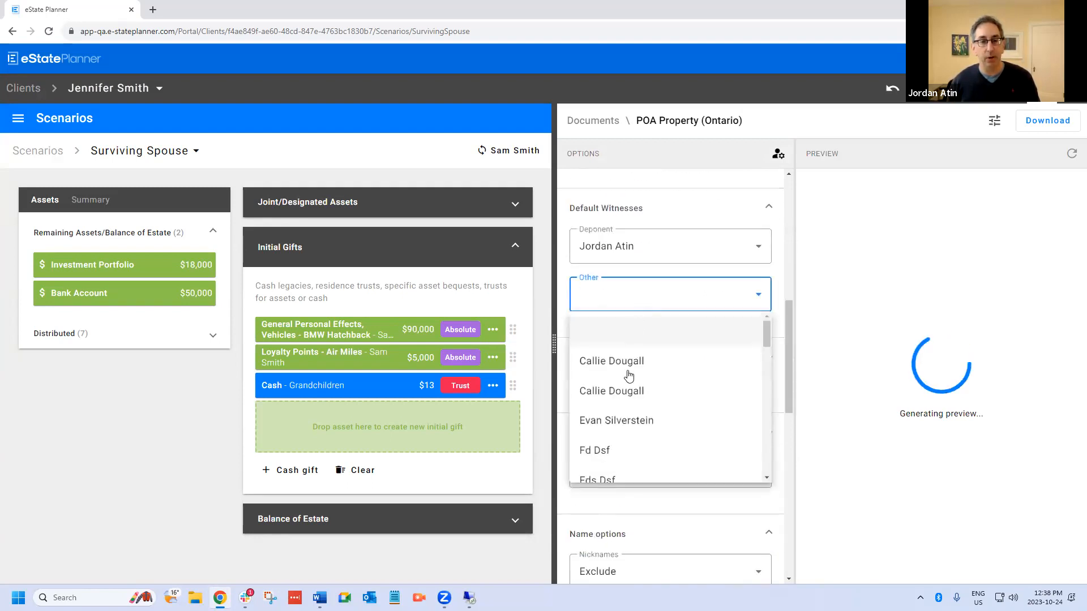
left_click(628, 422)
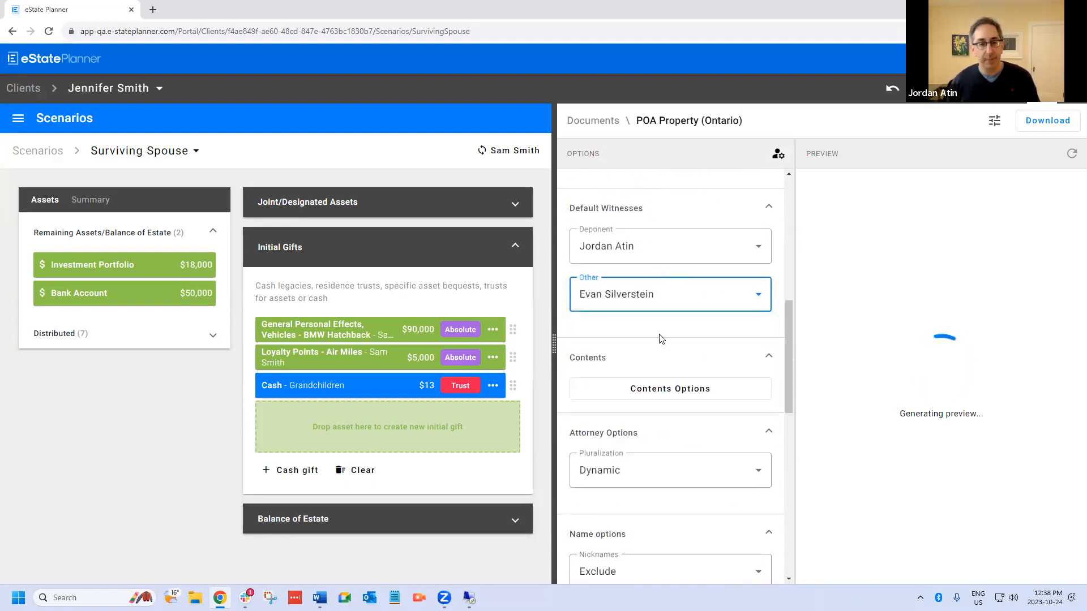
scroll(684, 440, "down", 2)
scroll(684, 439, "down", 3)
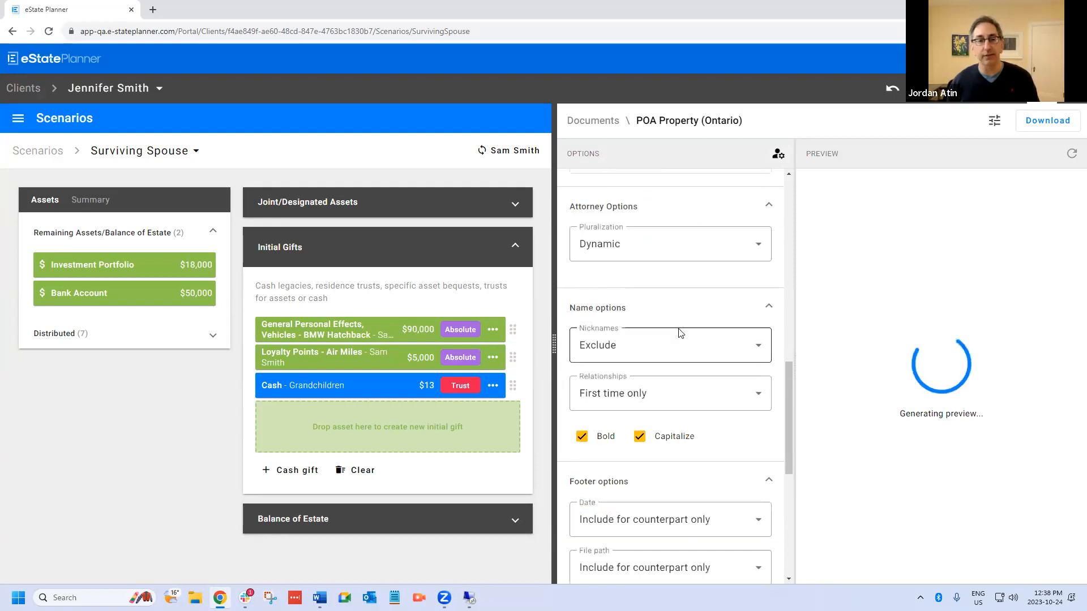
scroll(683, 319, "up", 2)
scroll(685, 271, "up", 10)
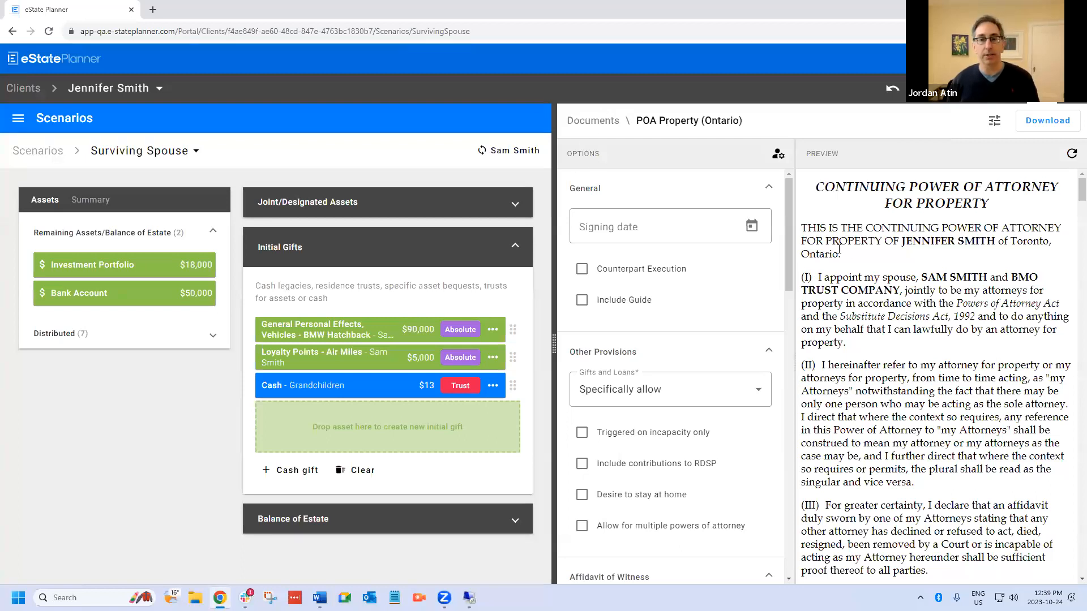
Download the POA Property (Ontario) document and return to the documents list
left_click(1047, 121)
left_click(414, 270)
left_click(415, 315)
left_click(658, 402)
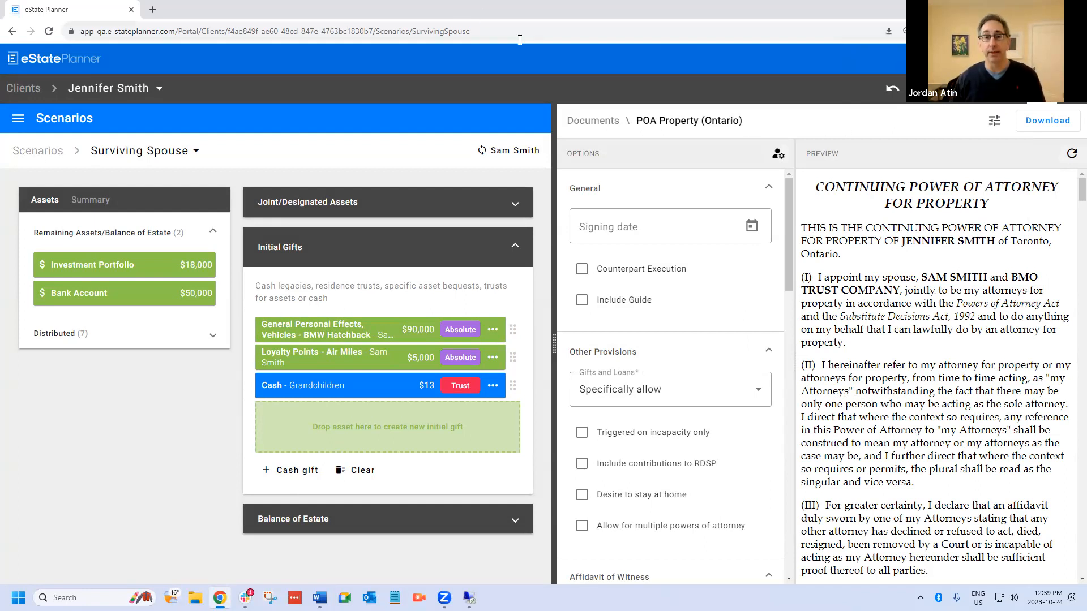
left_click(594, 121)
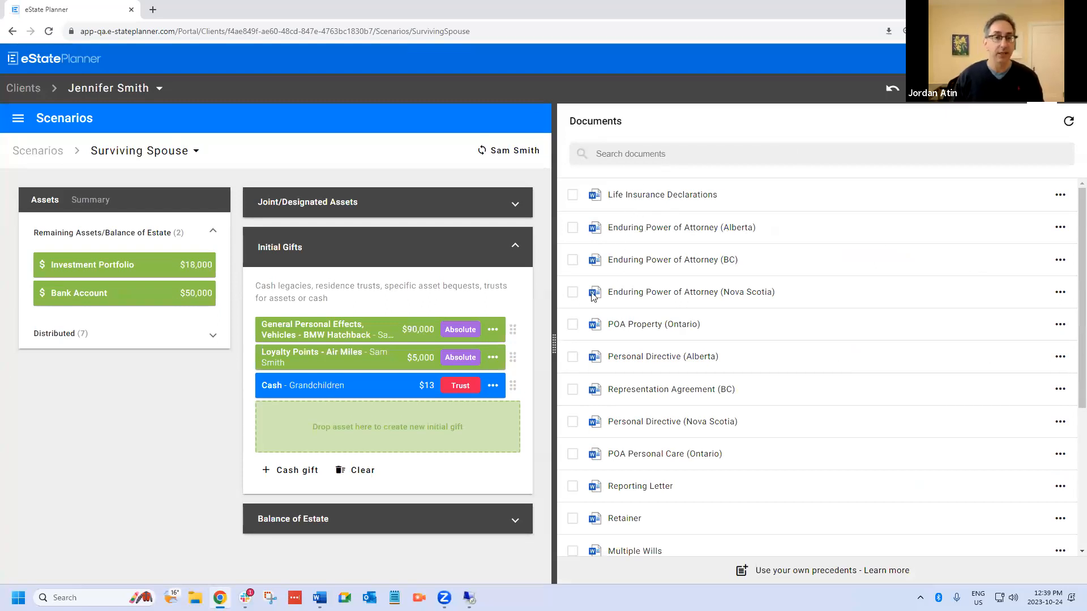
Select POA Property (Ontario) and POA Personal Care (Ontario) together and download both, accepting the lawyer and draft certifications
left_click(572, 324)
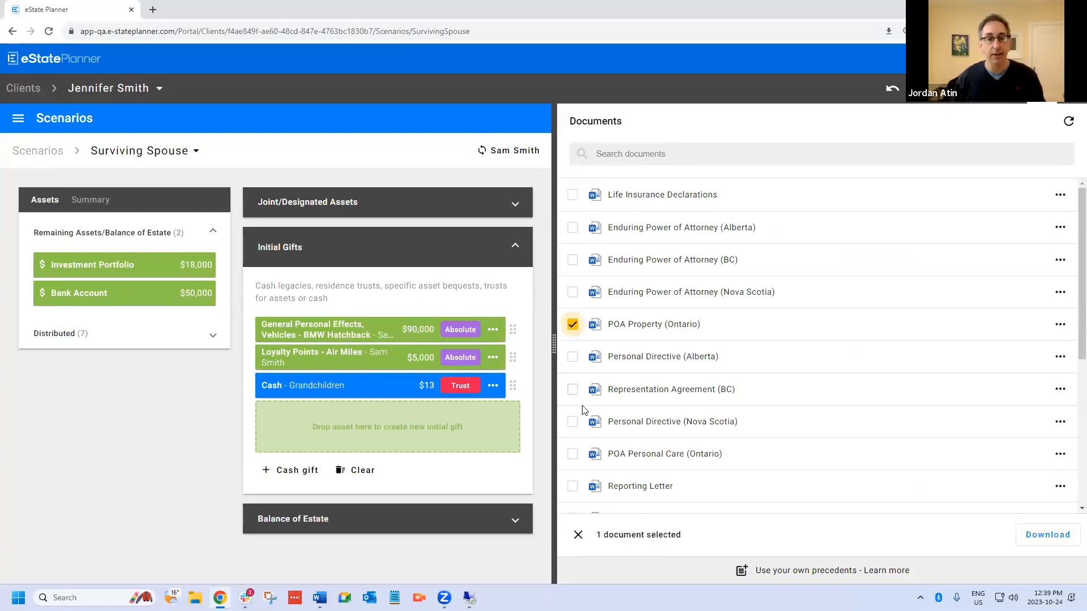
left_click(572, 454)
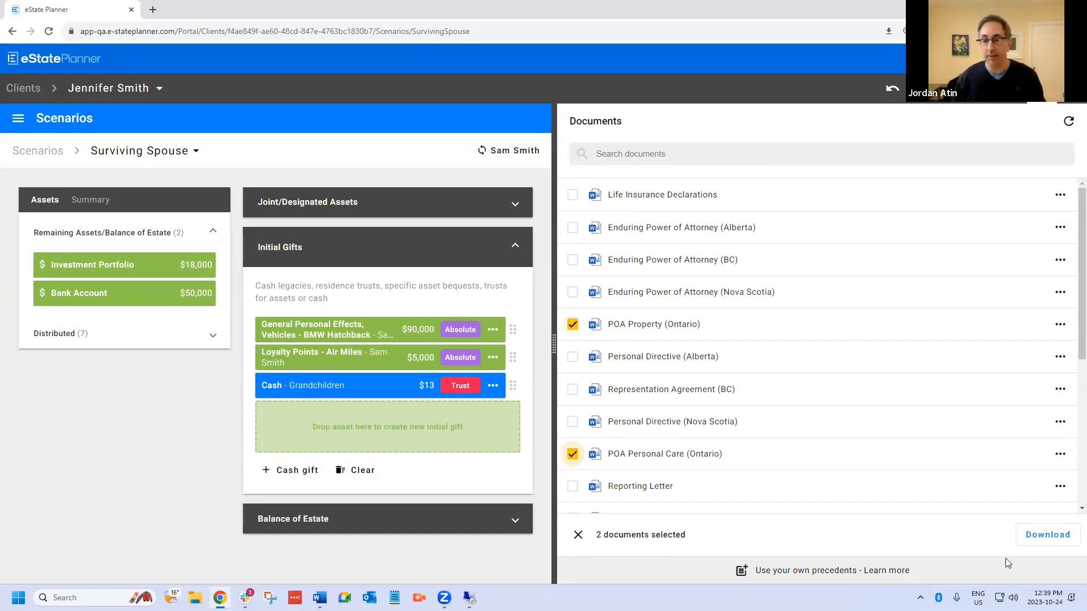
left_click(1047, 535)
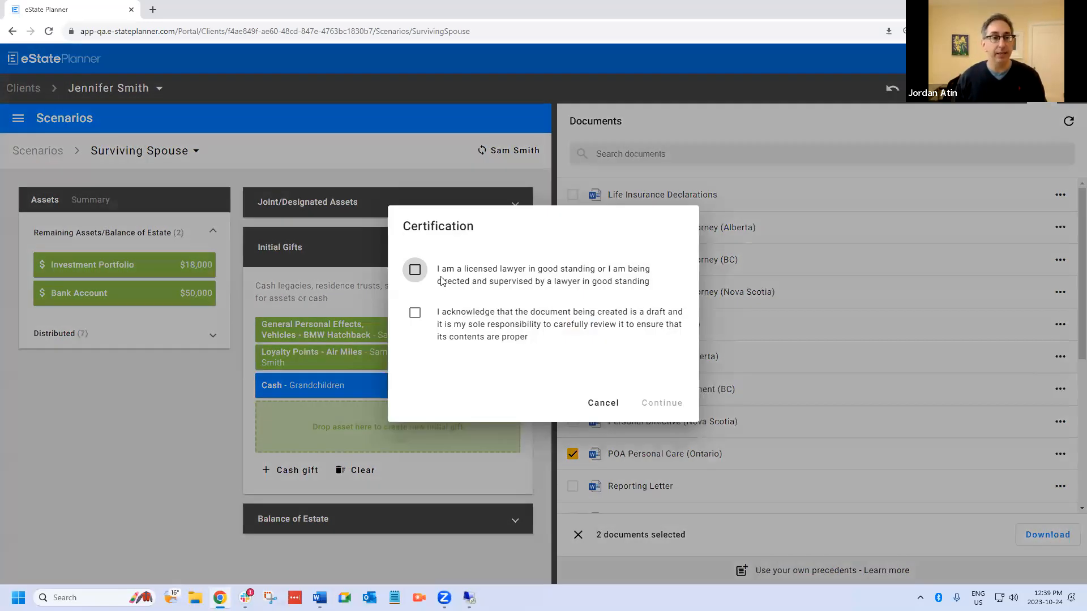
left_click(416, 270)
left_click(415, 313)
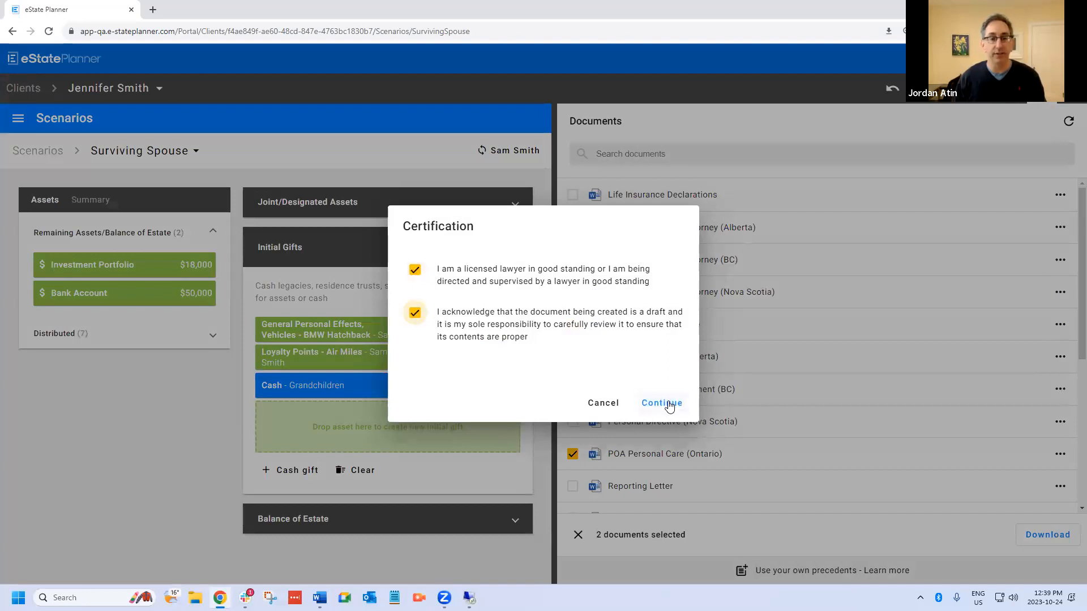
left_click(662, 403)
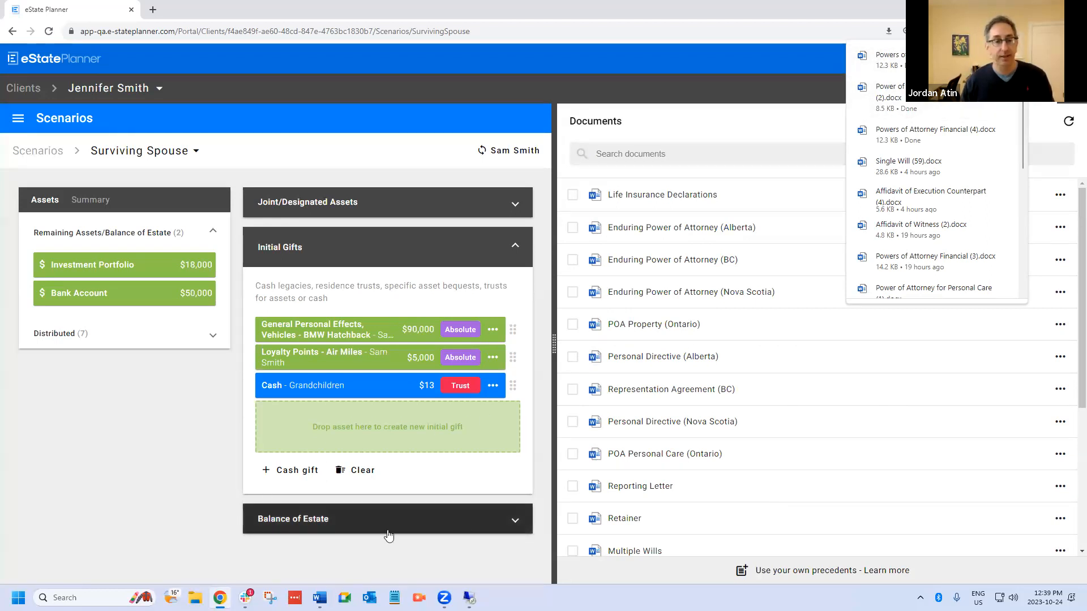
left_click(642, 37)
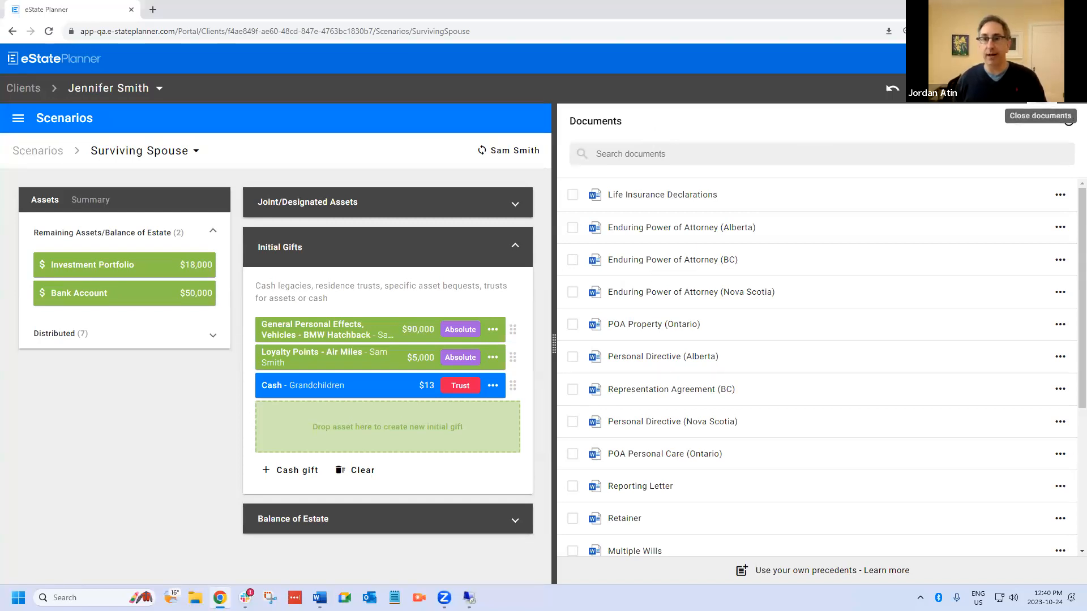
Look at the data export choices and the reopened documents list beside the Surviving Spouse scenario, leaving the Documents pane closed
left_click(1037, 113)
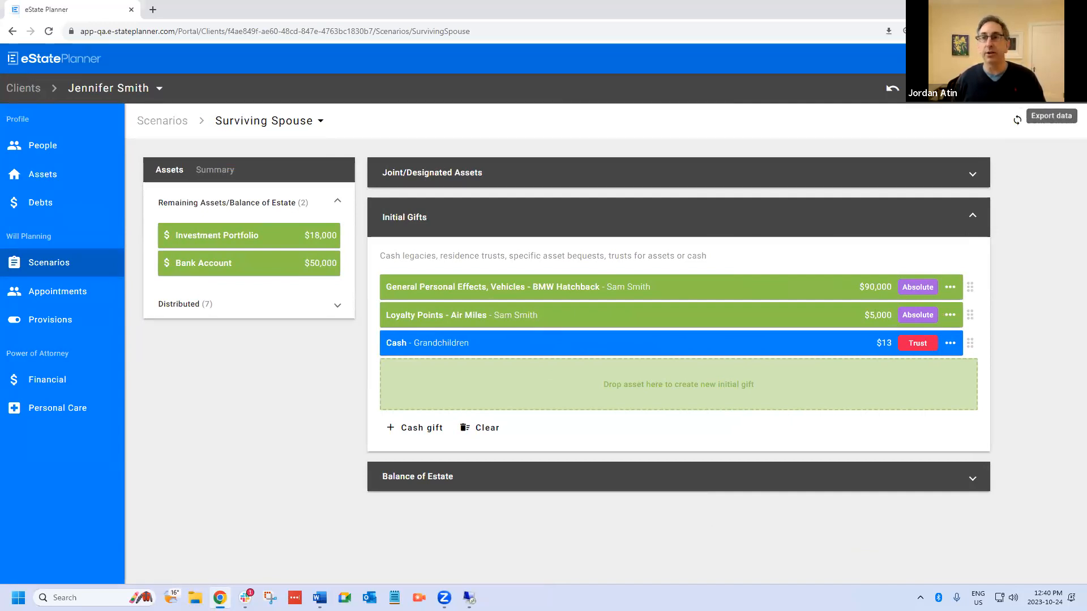
left_click(1017, 121)
mouse_move(1018, 154)
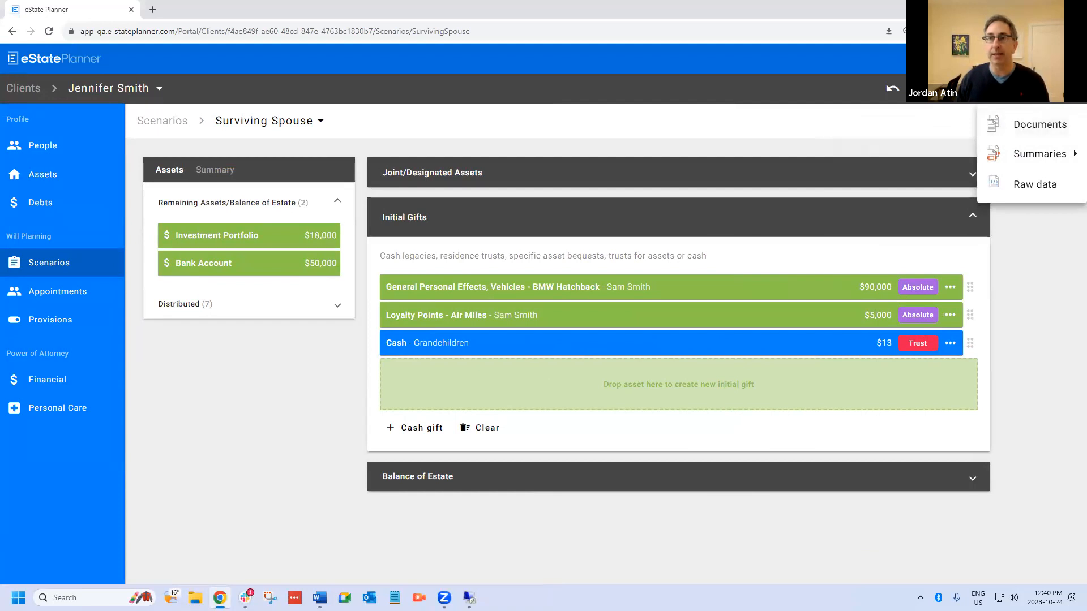
left_click(1013, 117)
left_click(1015, 119)
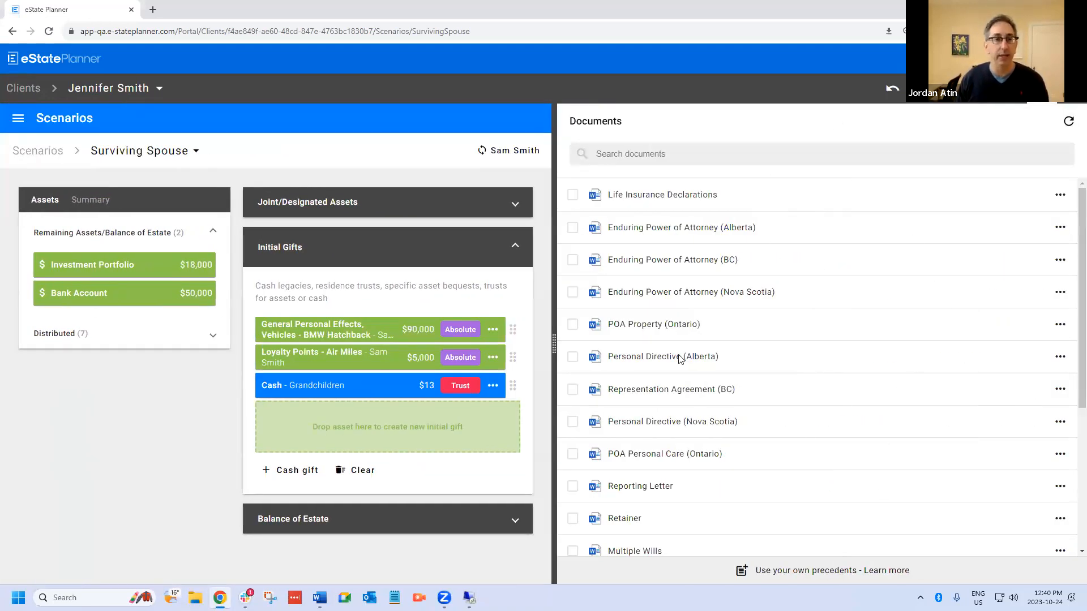
left_click(1068, 121)
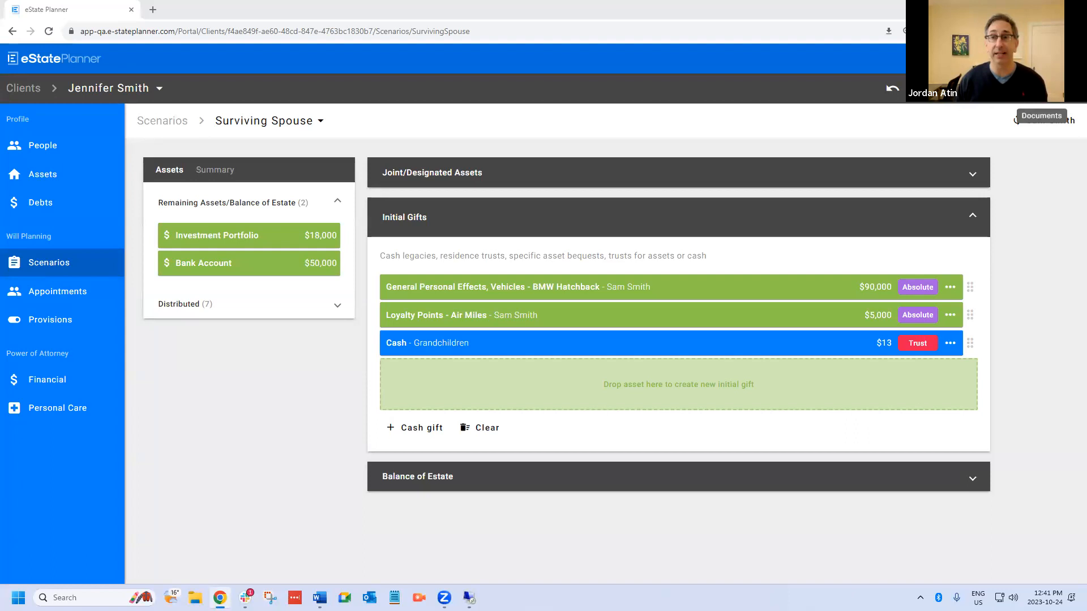
left_click(1042, 89)
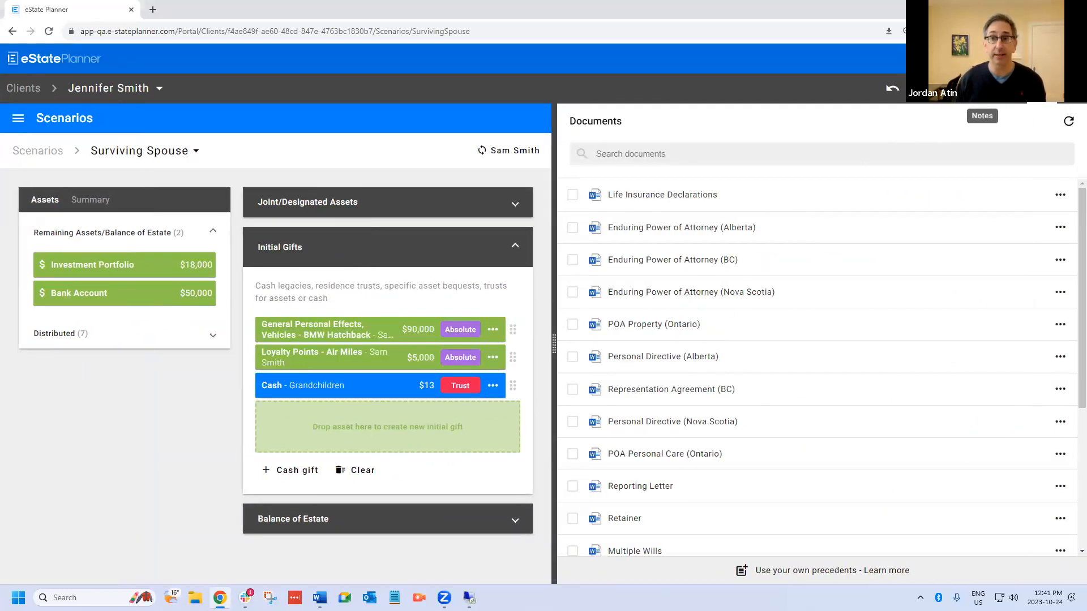
left_click(1068, 121)
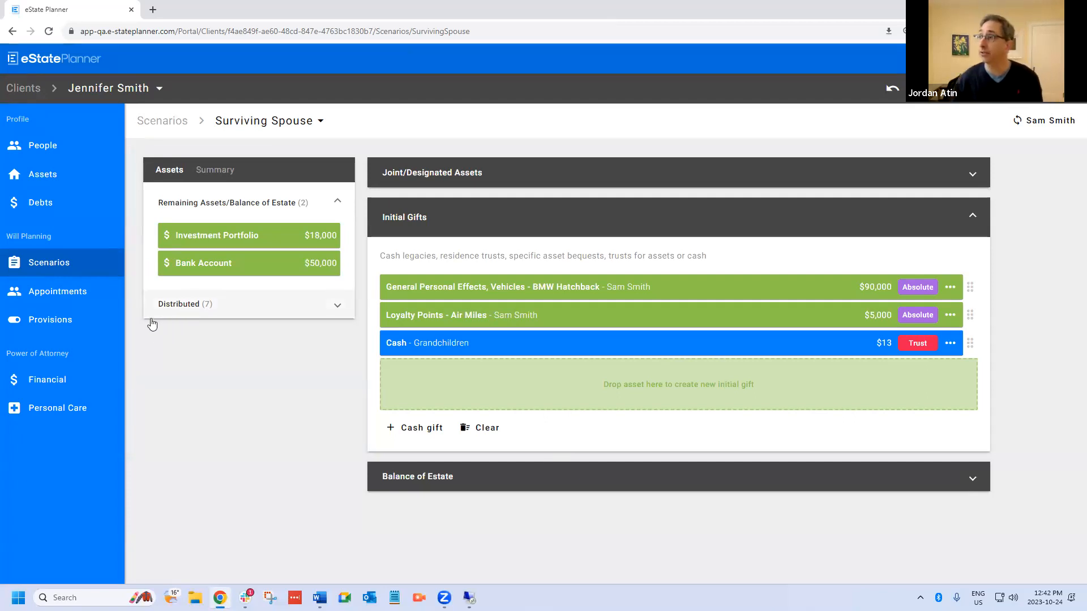
Open the client's Provisions and find the trust for beneficiaries under a certain age
left_click(58, 329)
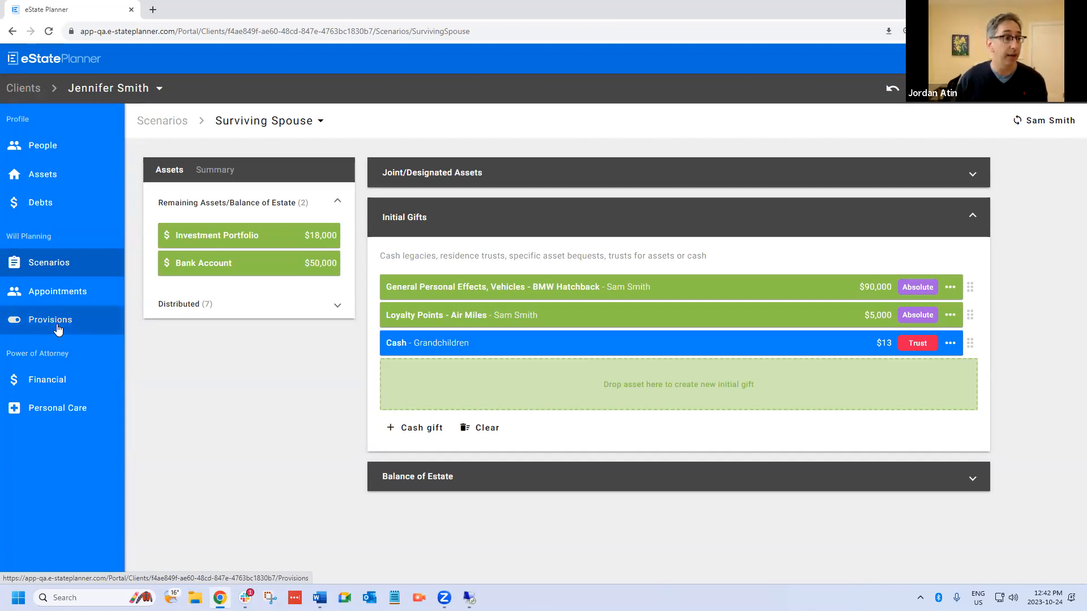
scroll(133, 332, "down", 8)
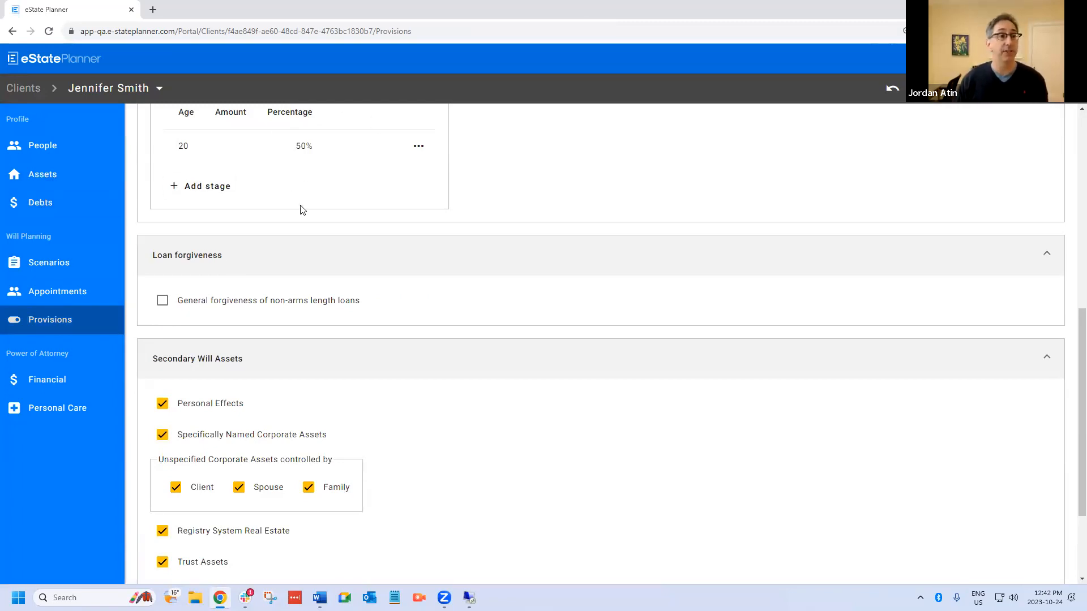
scroll(300, 209, "up", 1)
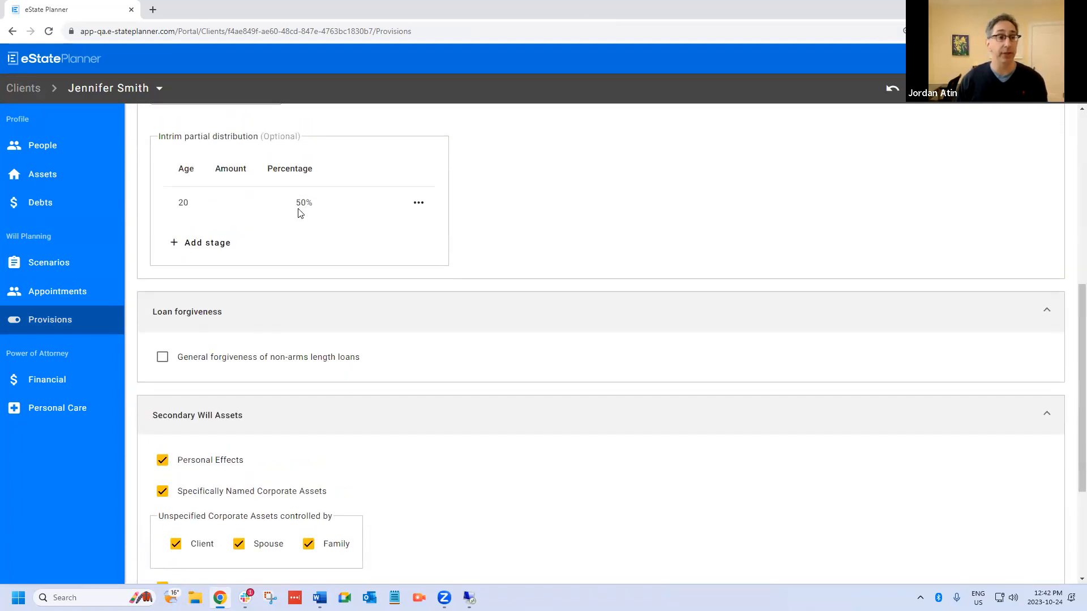
scroll(291, 212, "down", 1)
scroll(315, 165, "up", 2)
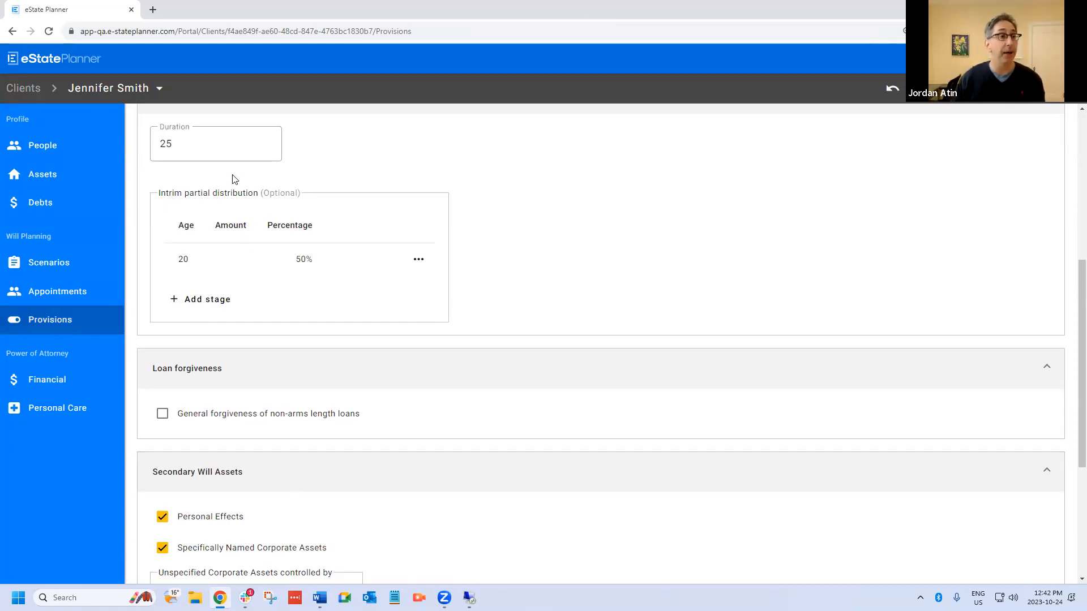
scroll(234, 179, "up", 1)
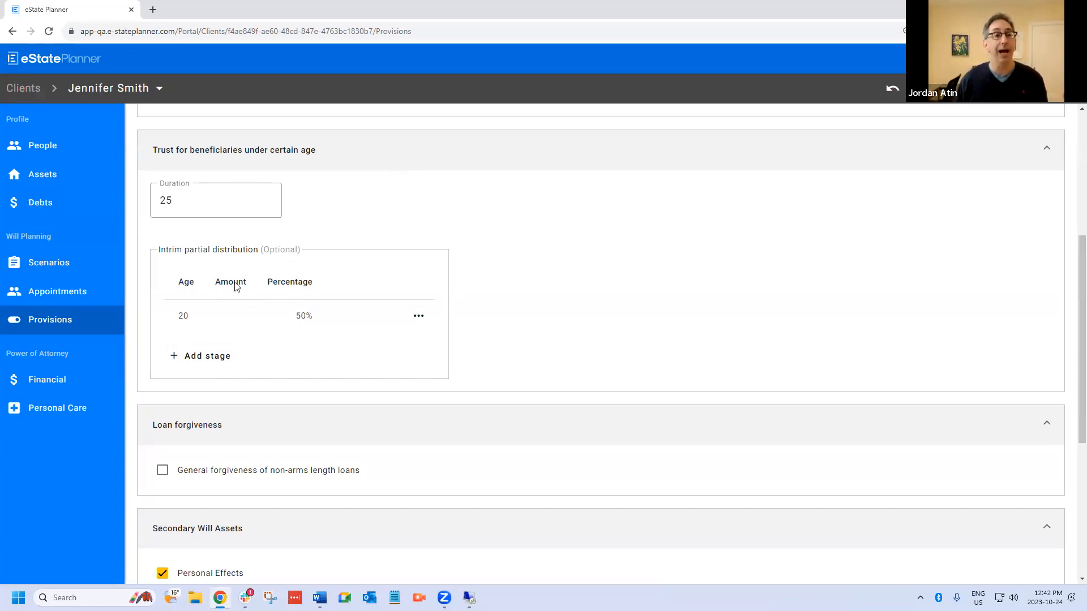
Add an interim partial distribution stage at age 21 with a fixed amount of $100
left_click(196, 357)
type("21")
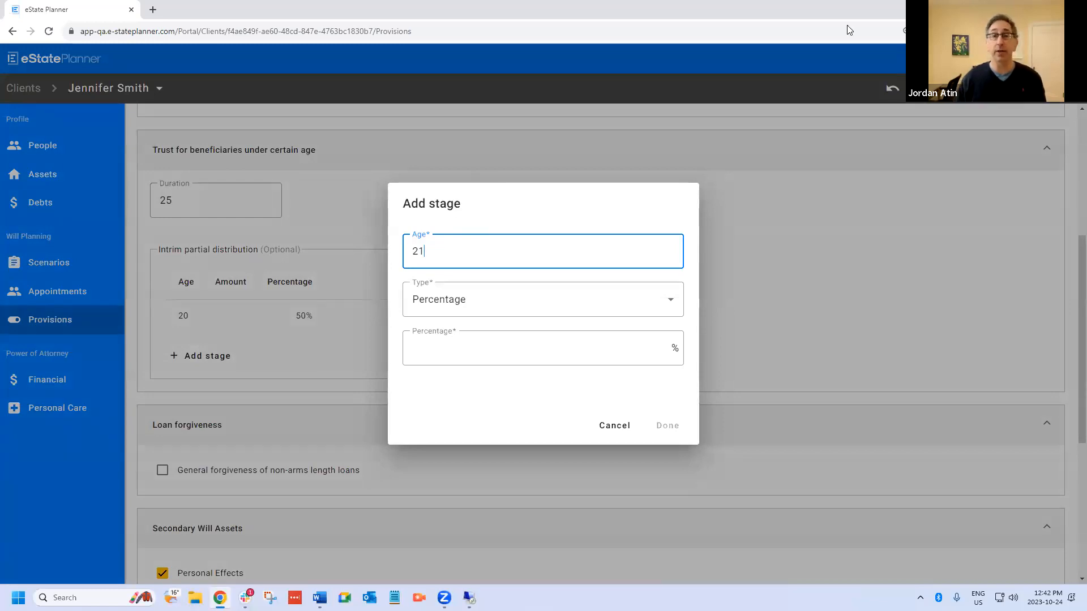
left_click(489, 311)
left_click(461, 342)
left_click(507, 339)
type("100")
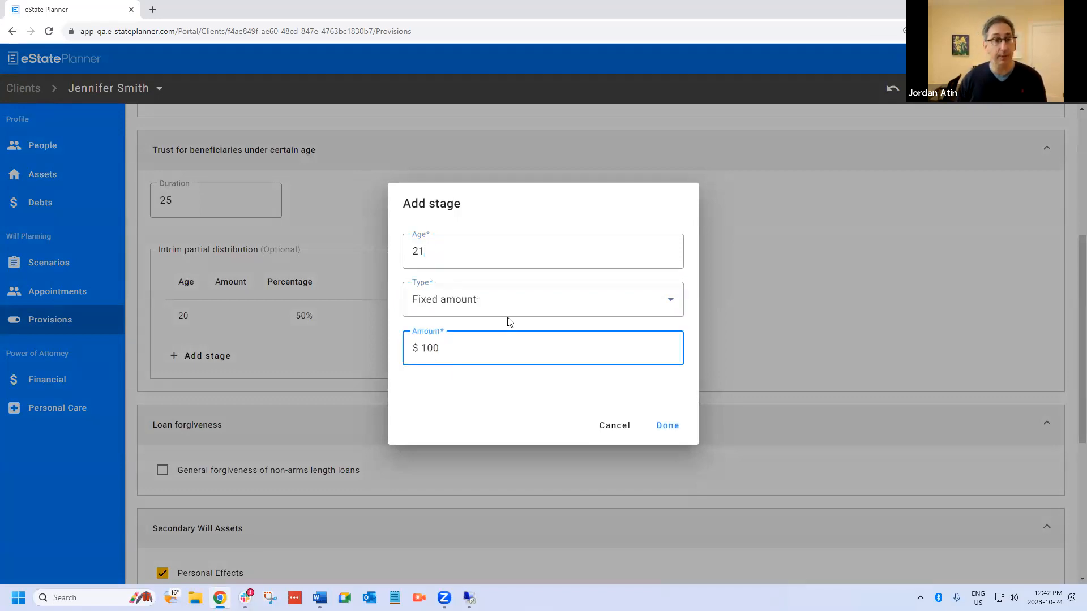
left_click(676, 435)
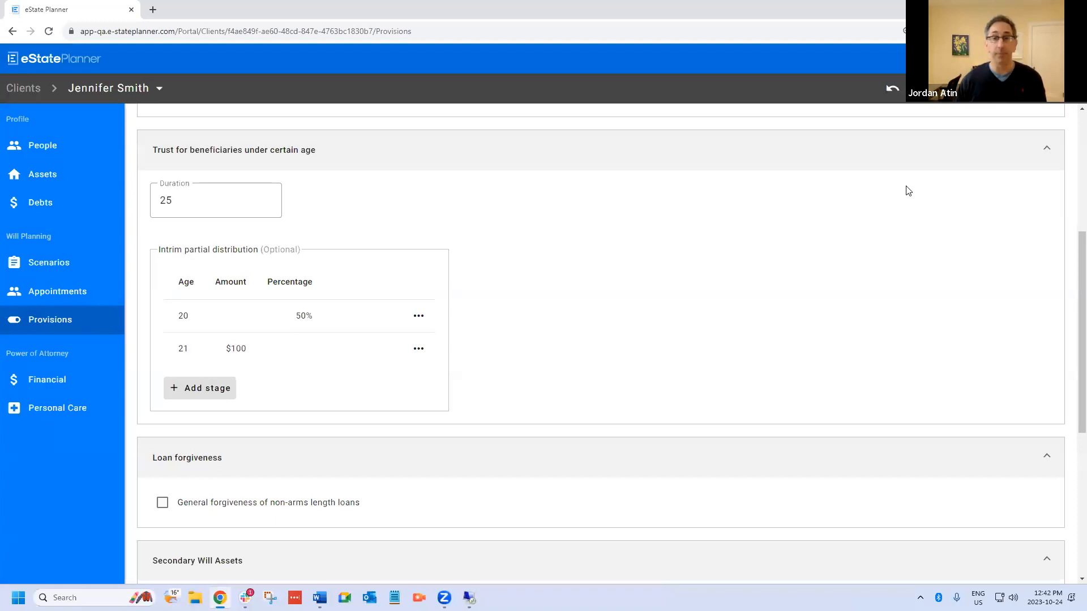
Open the Short Will in the Documents pane beside the provisions and hide its options to widen the preview
scroll(352, 352, "up", 2)
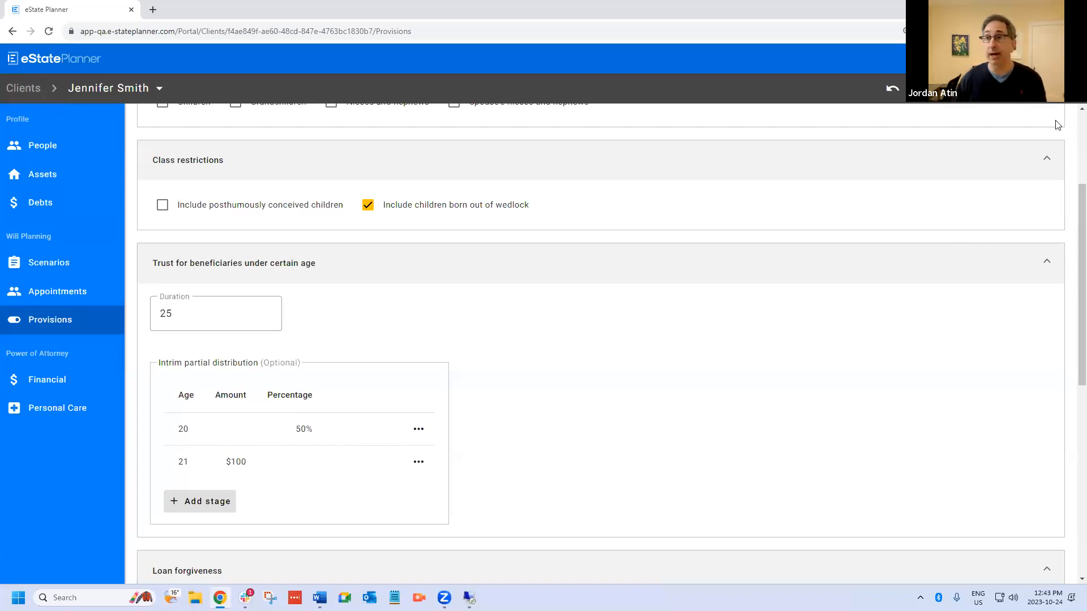
left_click(1041, 90)
scroll(707, 441, "down", 3)
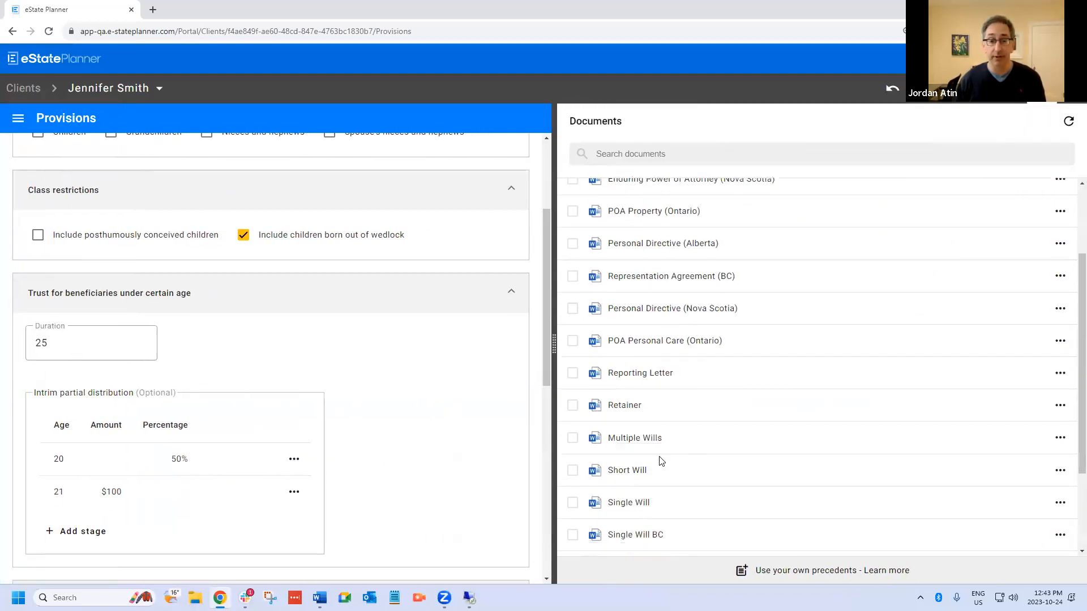
left_click(627, 470)
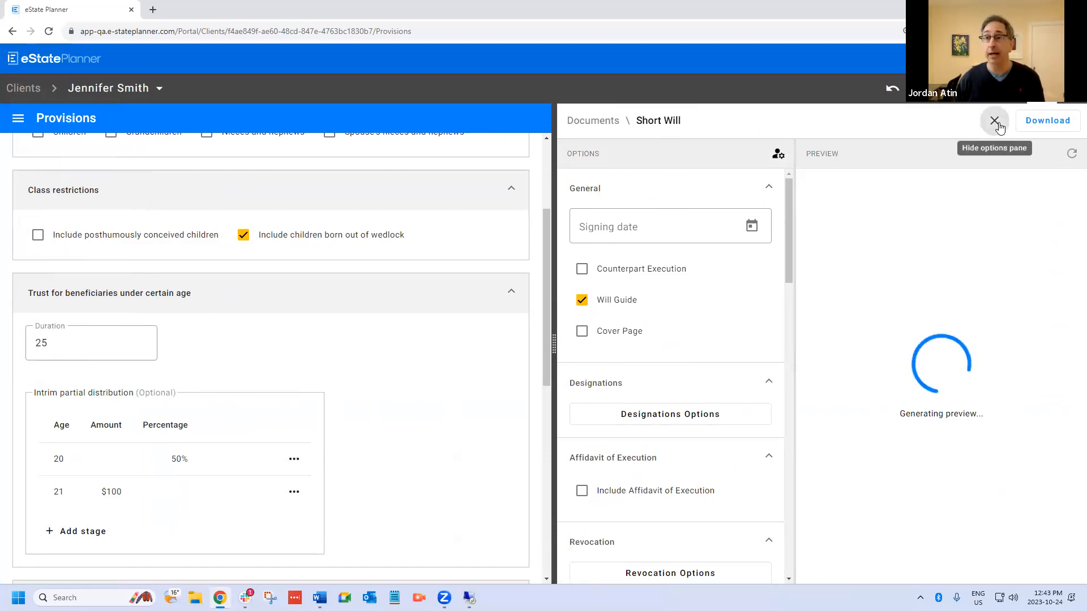
left_click(995, 121)
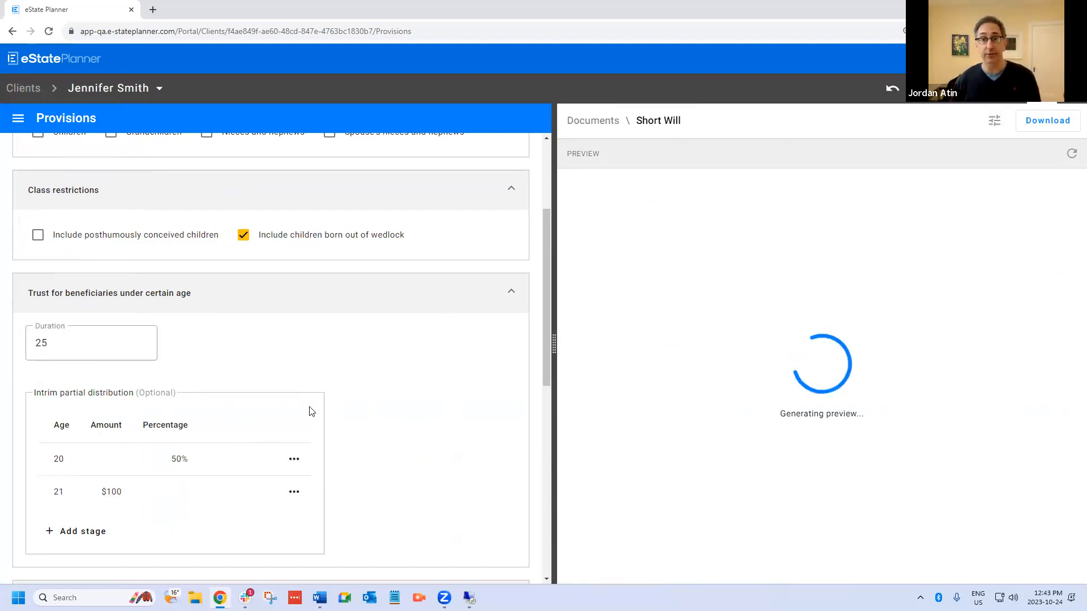
Find the Beneficiaries Under Certain Age clause in the Short Will preview and highlight its staged distribution wording
scroll(834, 447, "down", 15)
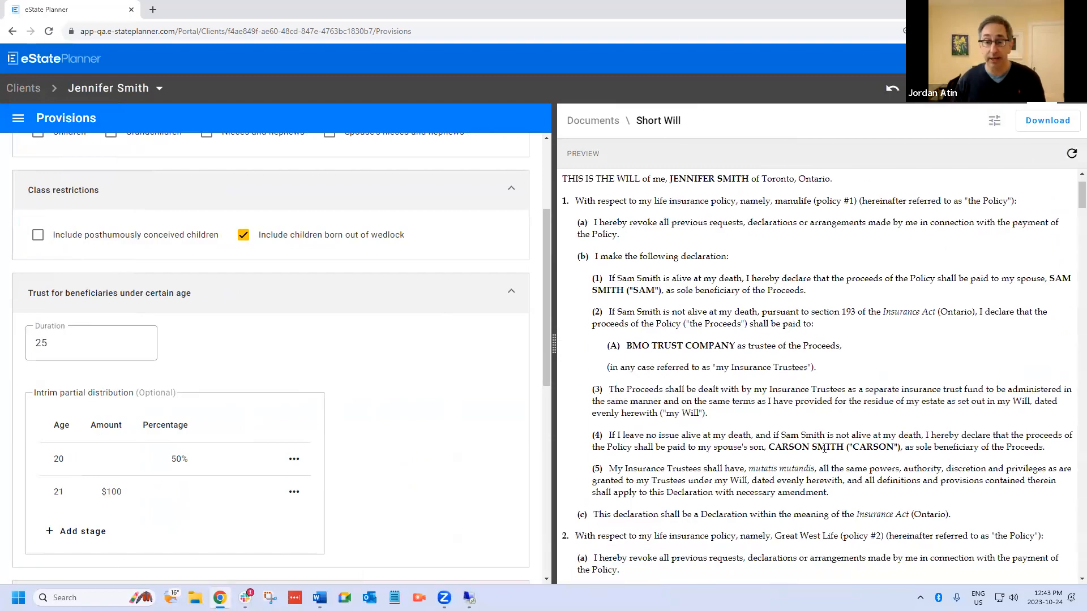
scroll(834, 444, "down", 20)
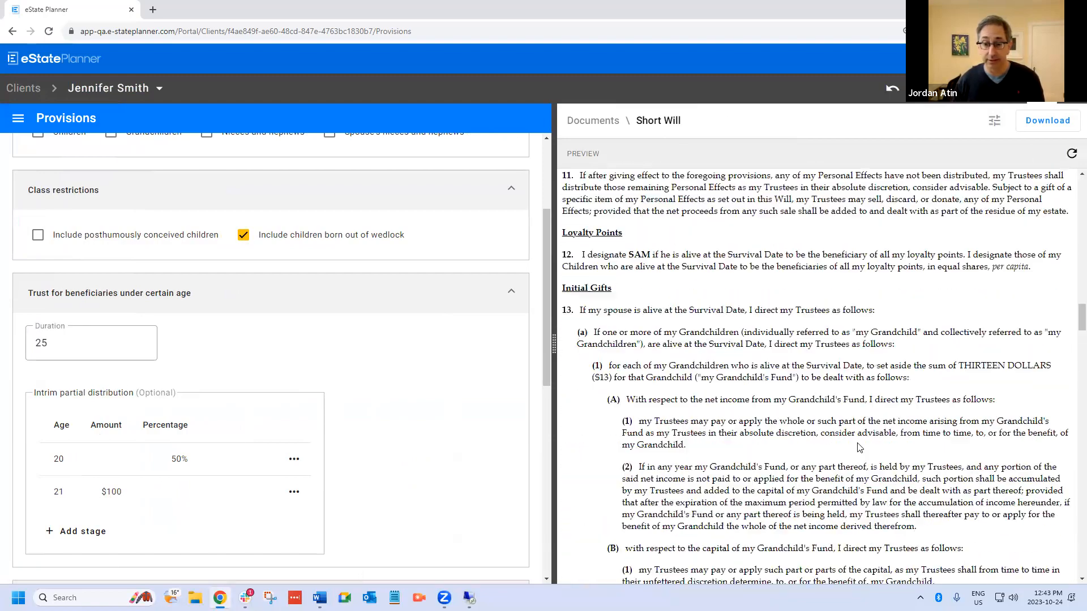
scroll(858, 448, "down", 15)
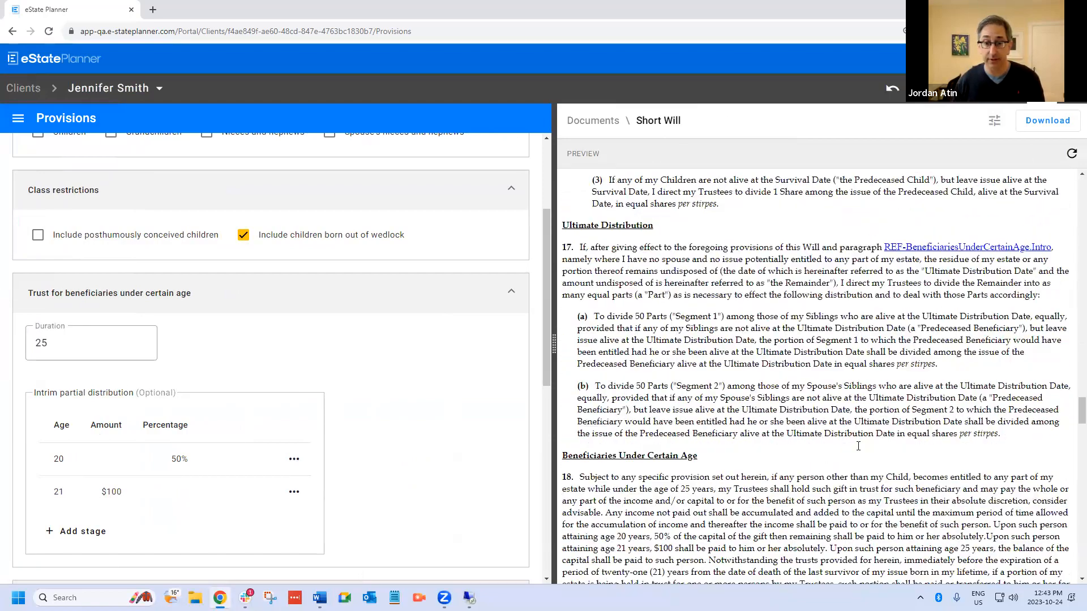
scroll(847, 451, "down", 3)
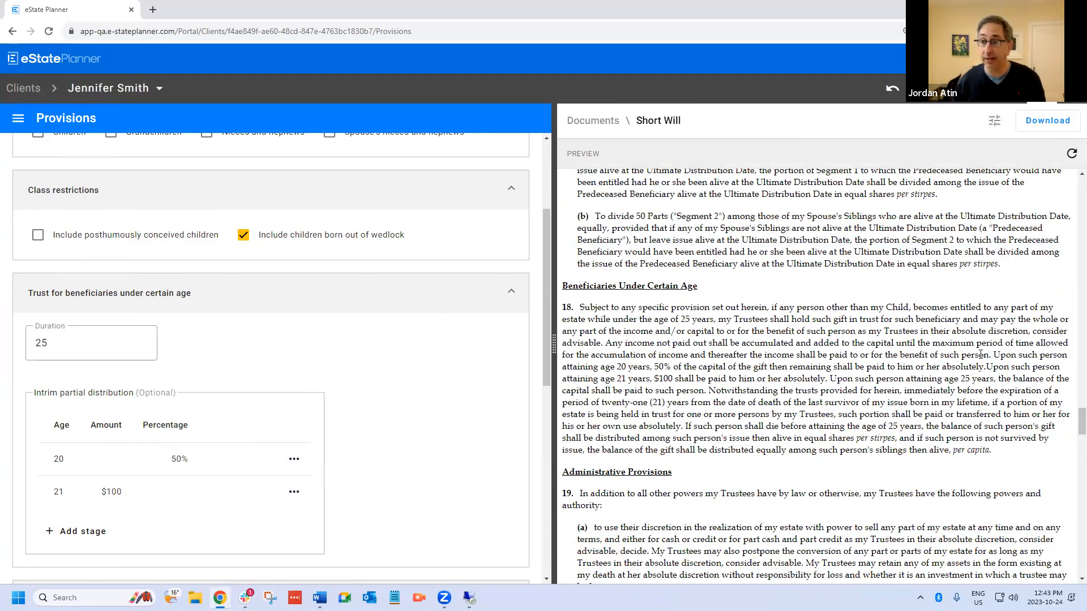
left_click_drag(997, 355, 1065, 384)
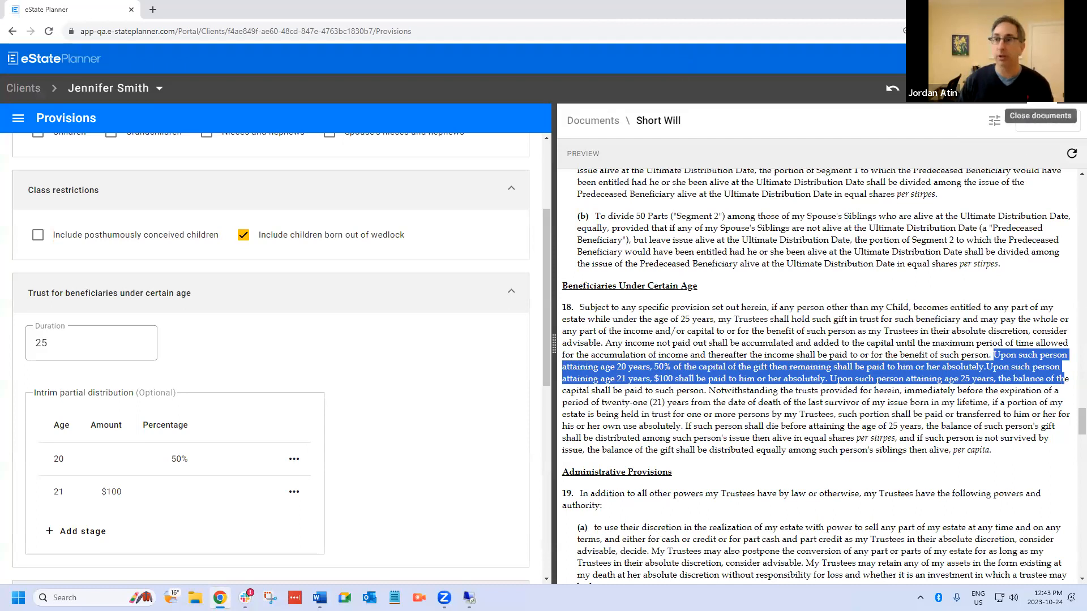
Close and reopen the Documents pane, show the Short Will options again and examine the available option sections
left_click(1041, 120)
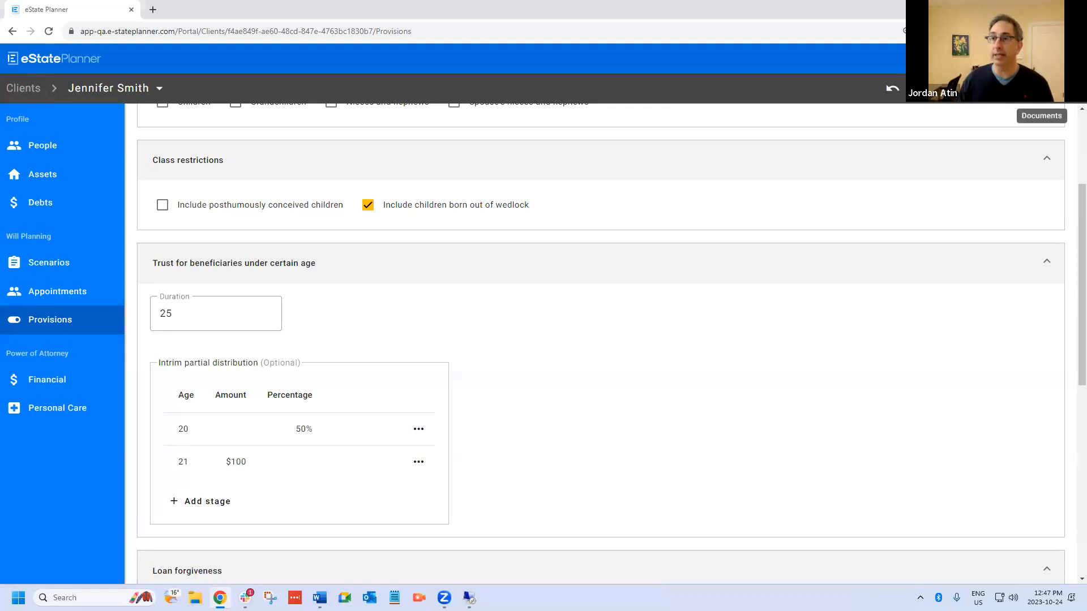
left_click(1041, 94)
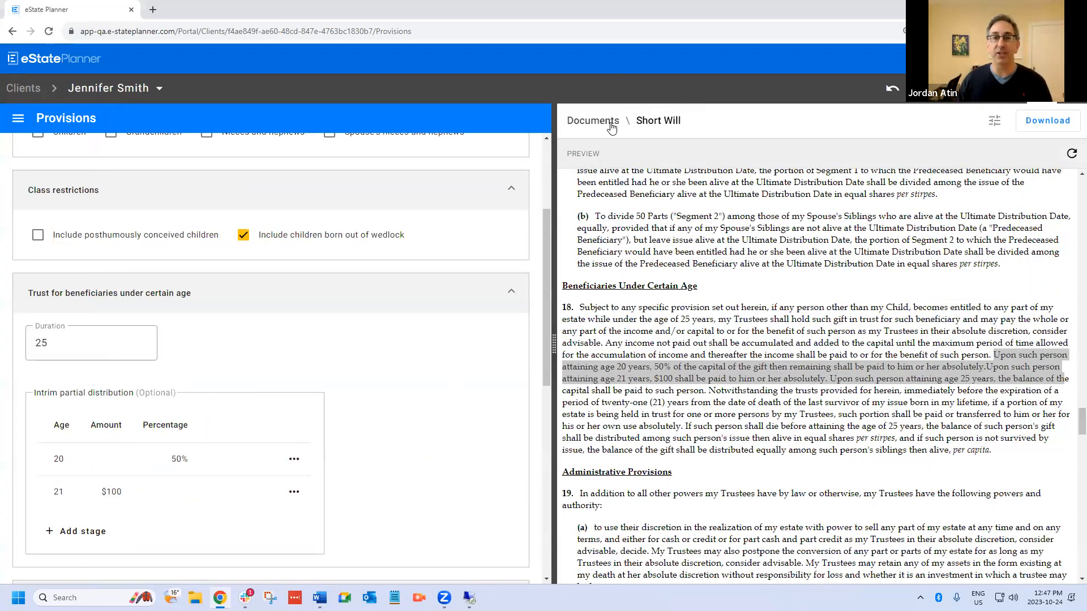
left_click(995, 122)
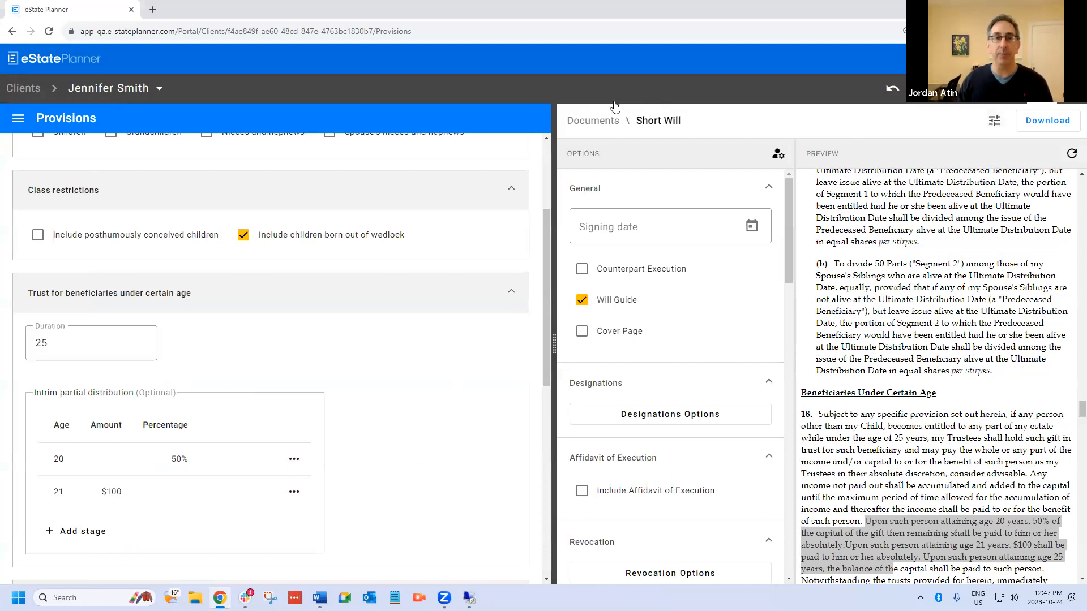
left_click(641, 231)
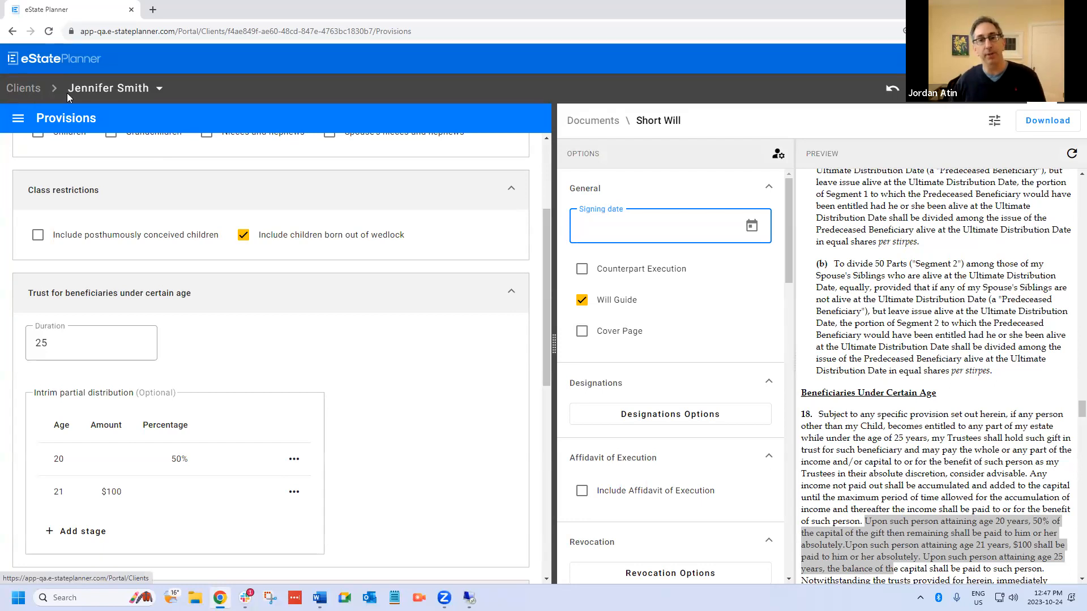
scroll(732, 360, "down", 1)
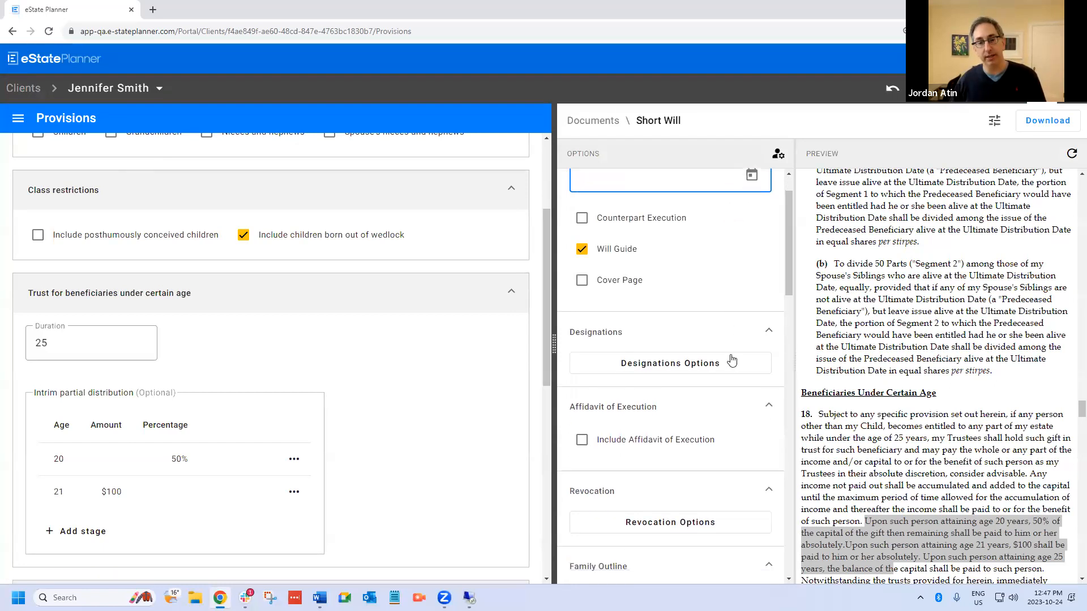
scroll(731, 360, "down", 4)
scroll(747, 425, "down", 4)
scroll(707, 304, "up", 4)
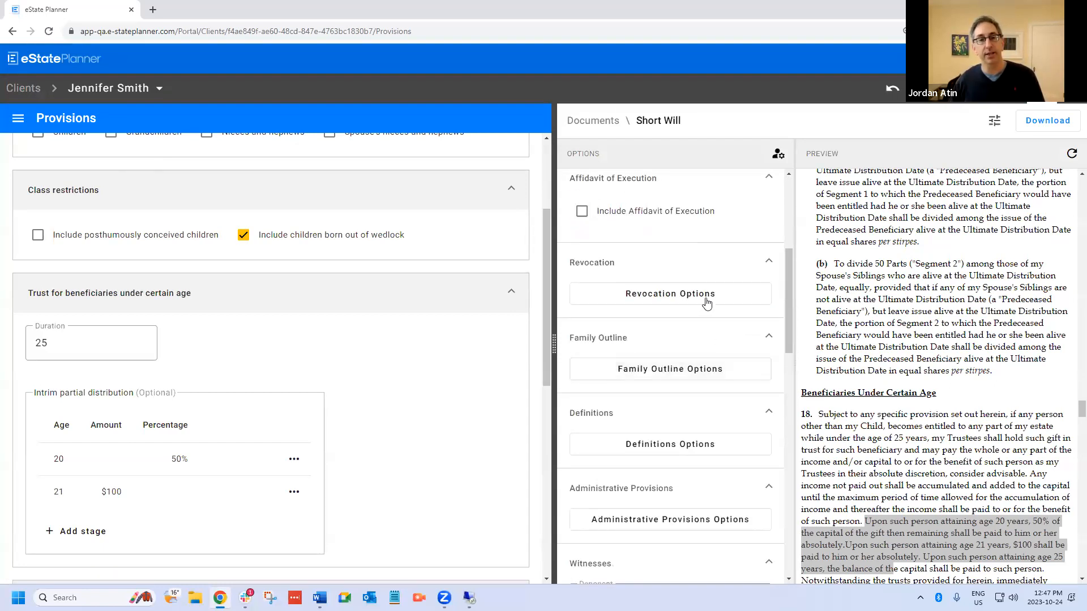
Switch from the Short Will to the POA Property (Ontario) document and enable its Triggered on incapacity only option
scroll(707, 304, "up", 5)
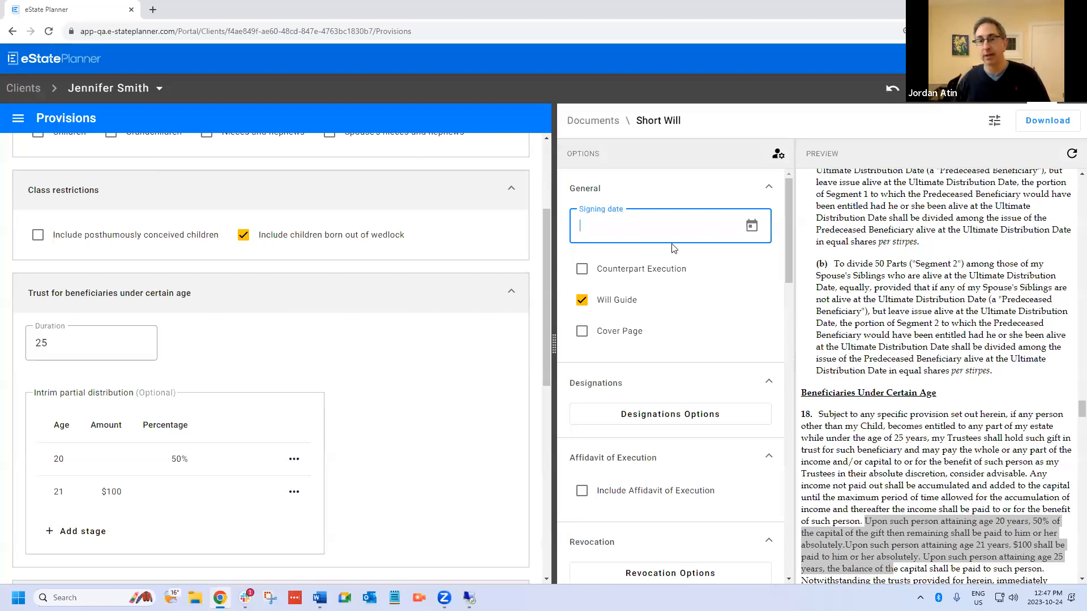
left_click(593, 125)
left_click(648, 326)
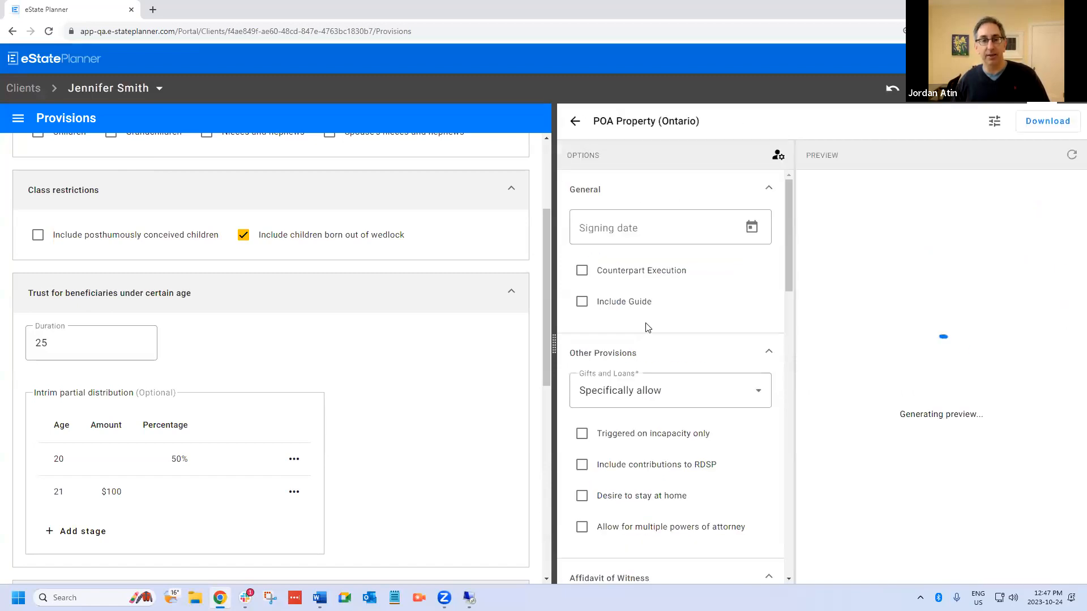
scroll(645, 363, "down", 2)
left_click(584, 320)
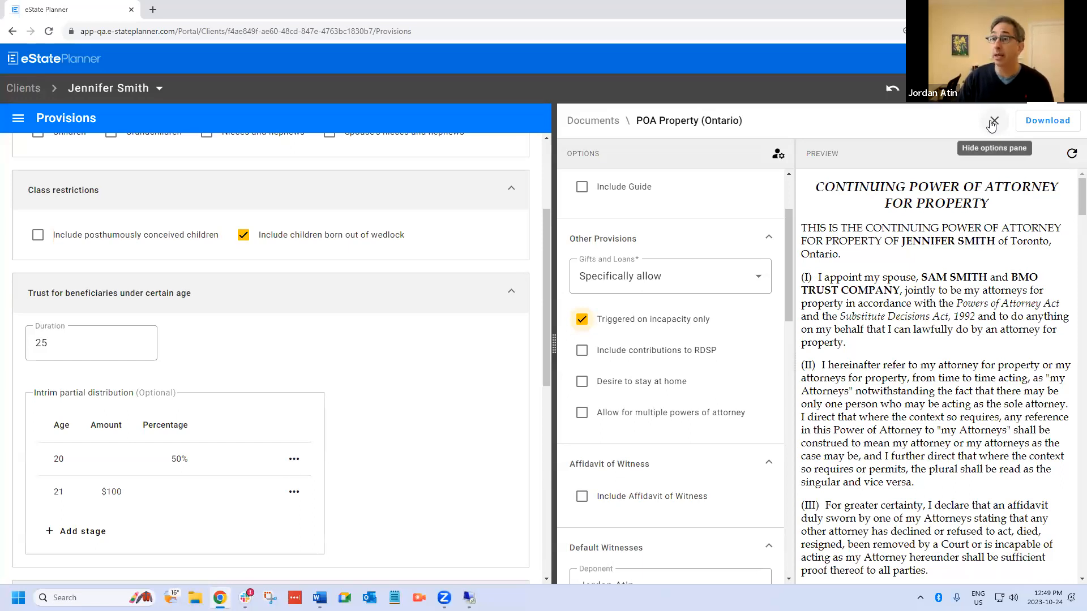
Toggle the options of the POA Property (Ontario) document off and on, and close the Documents pane
left_click(991, 124)
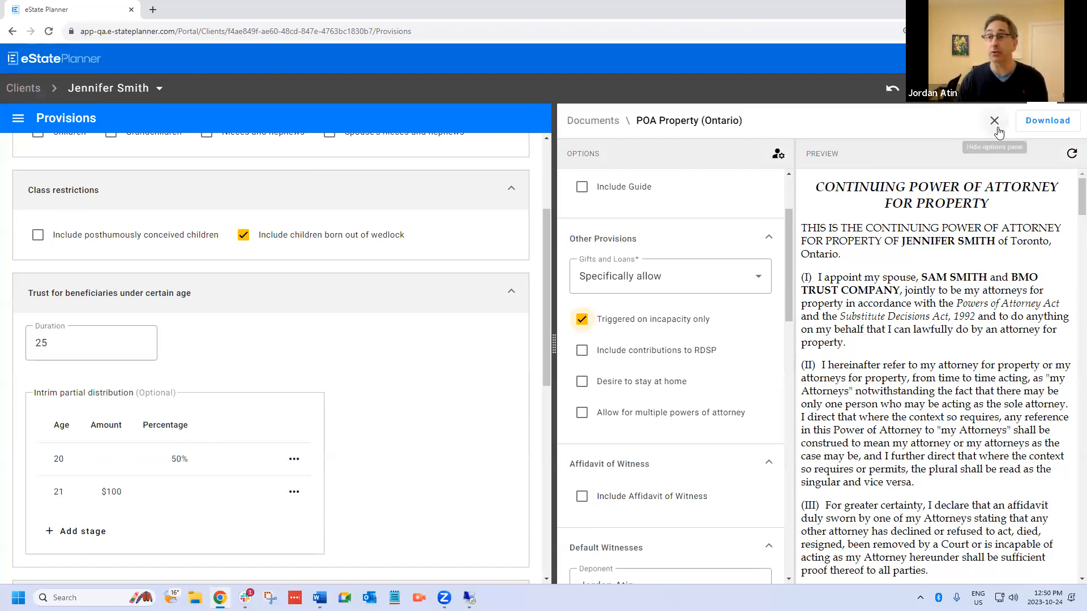
left_click(996, 126)
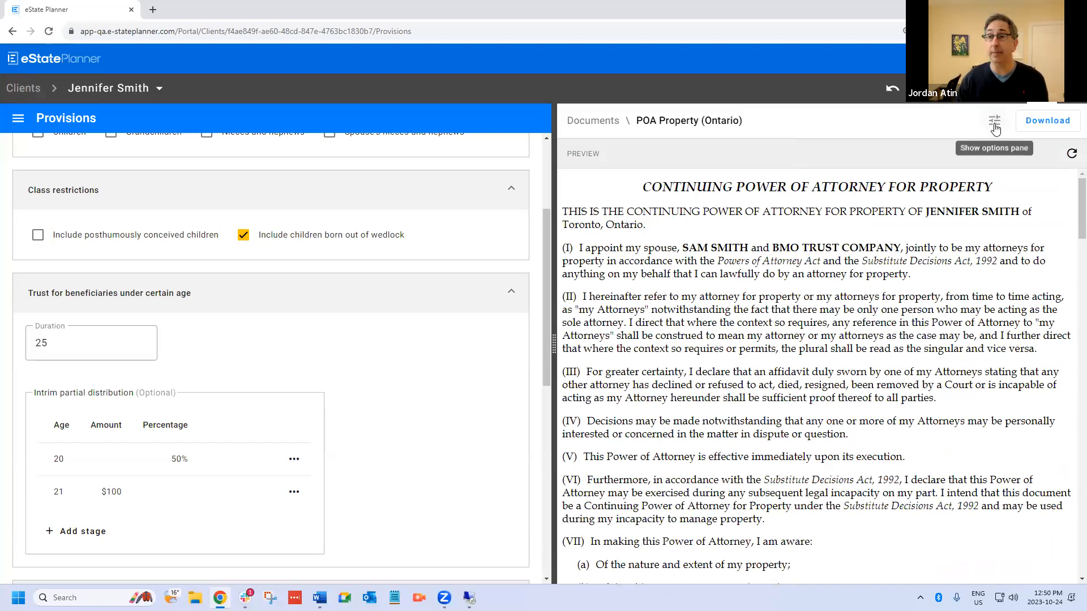
left_click(995, 125)
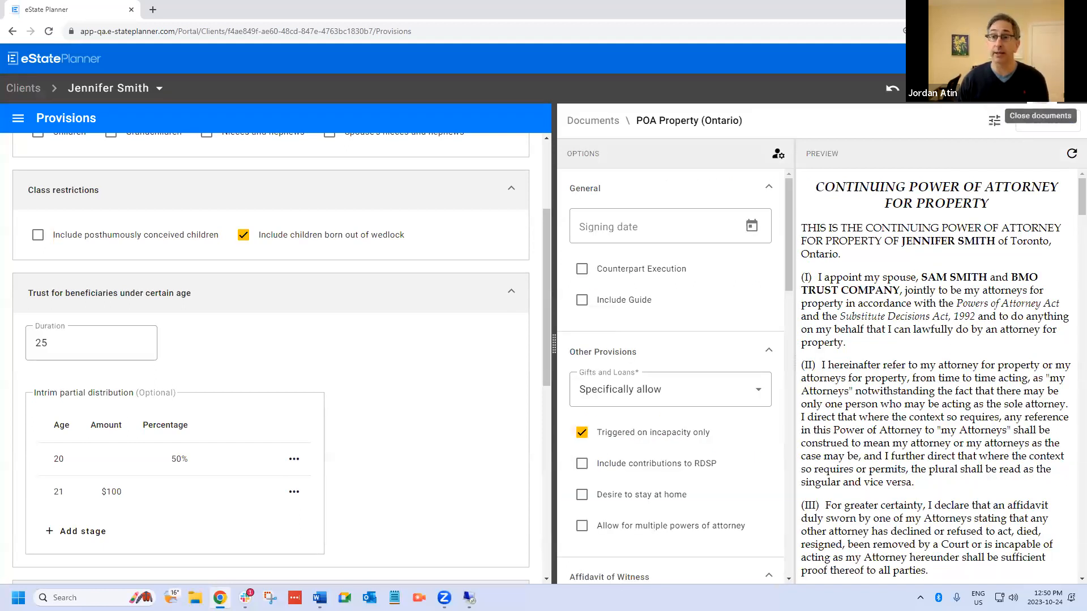
left_click(1047, 126)
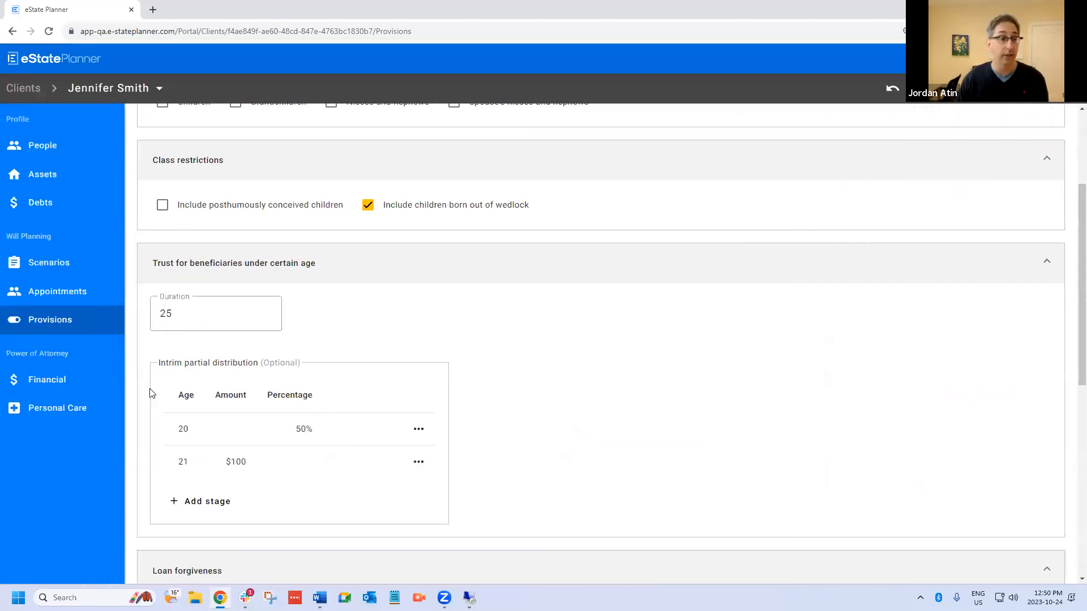
Open the Children gift in the Balance of Estate of the Descendants Only scenario and go to its trust payment settings
left_click(61, 264)
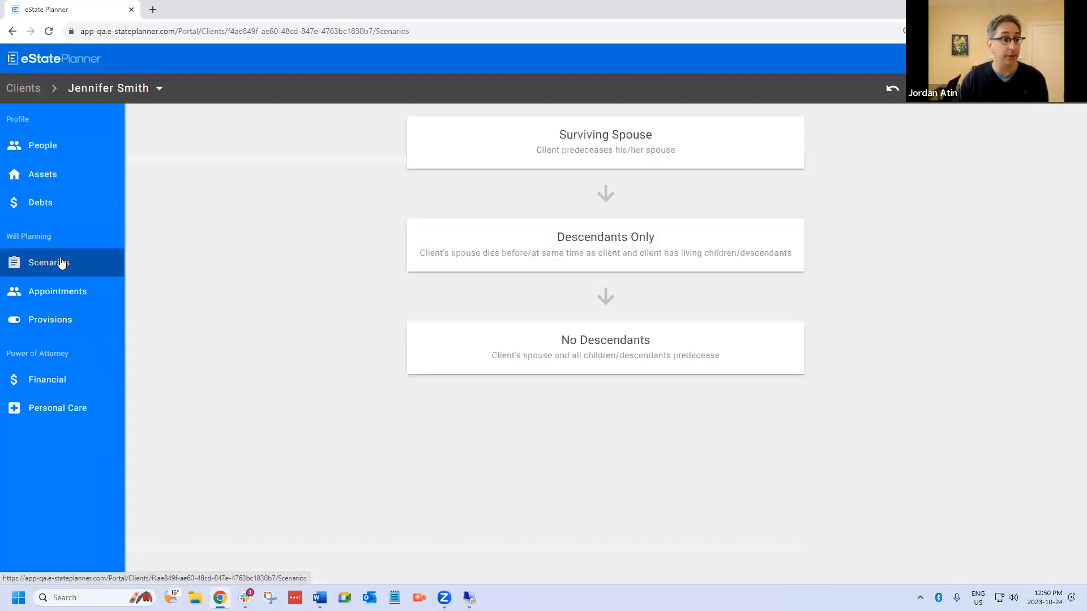
left_click(498, 257)
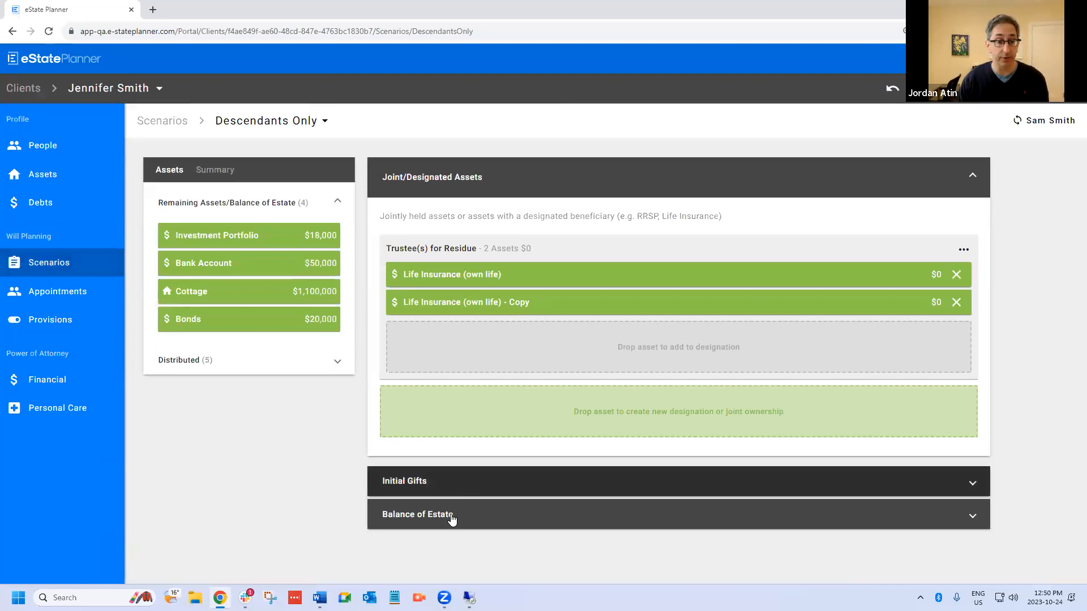
left_click(451, 519)
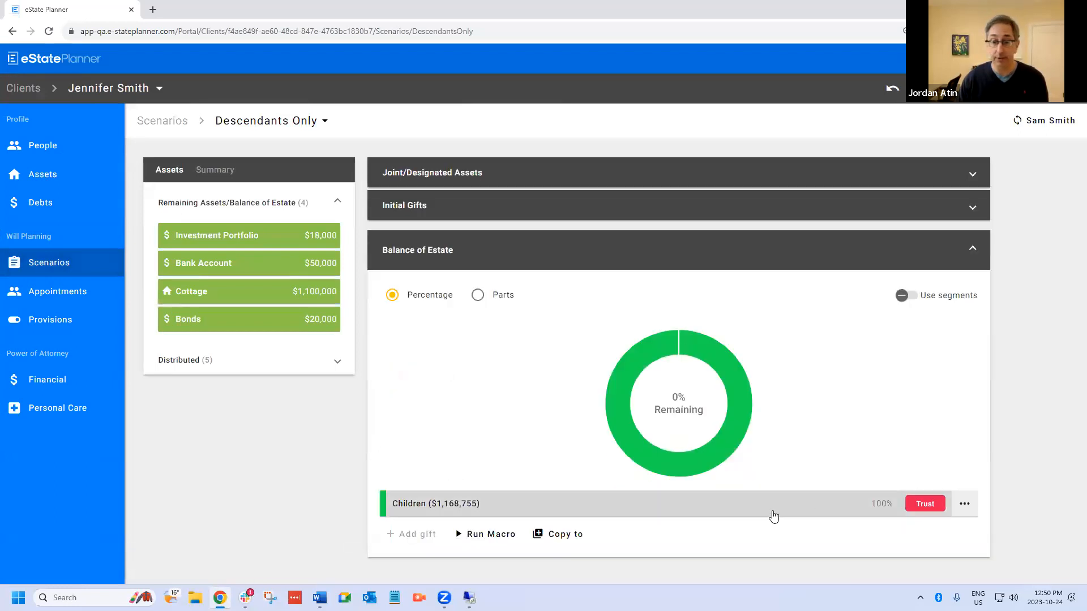
left_click(774, 512)
scroll(886, 395, "down", 5)
scroll(887, 395, "down", 2)
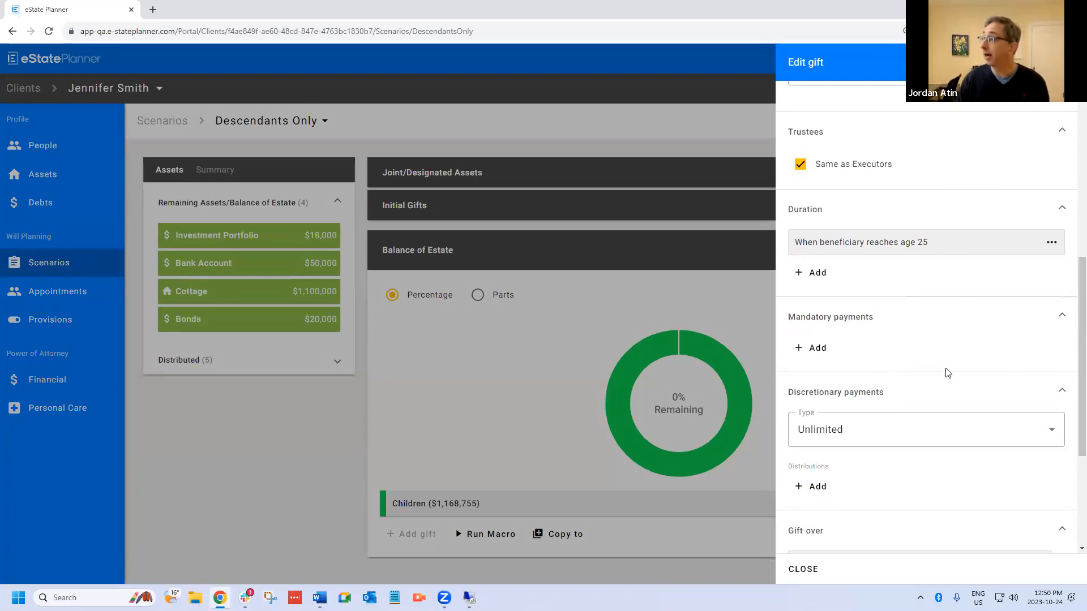
Start a mandatory Payment of income for the Children trust with a Conditional commencement trigger
left_click(812, 348)
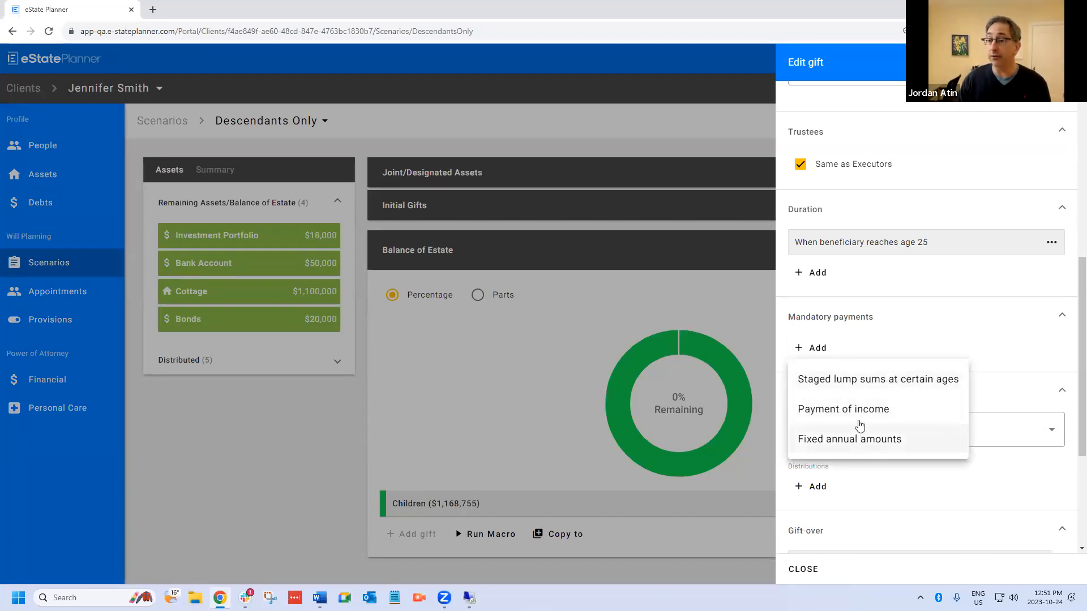
left_click(859, 415)
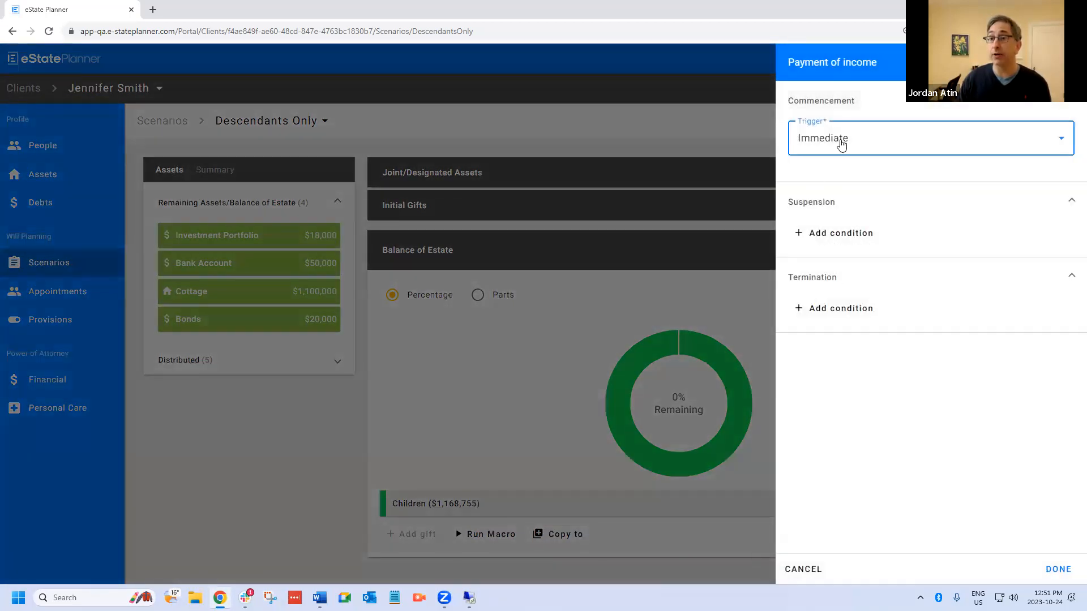
left_click(841, 145)
left_click(837, 205)
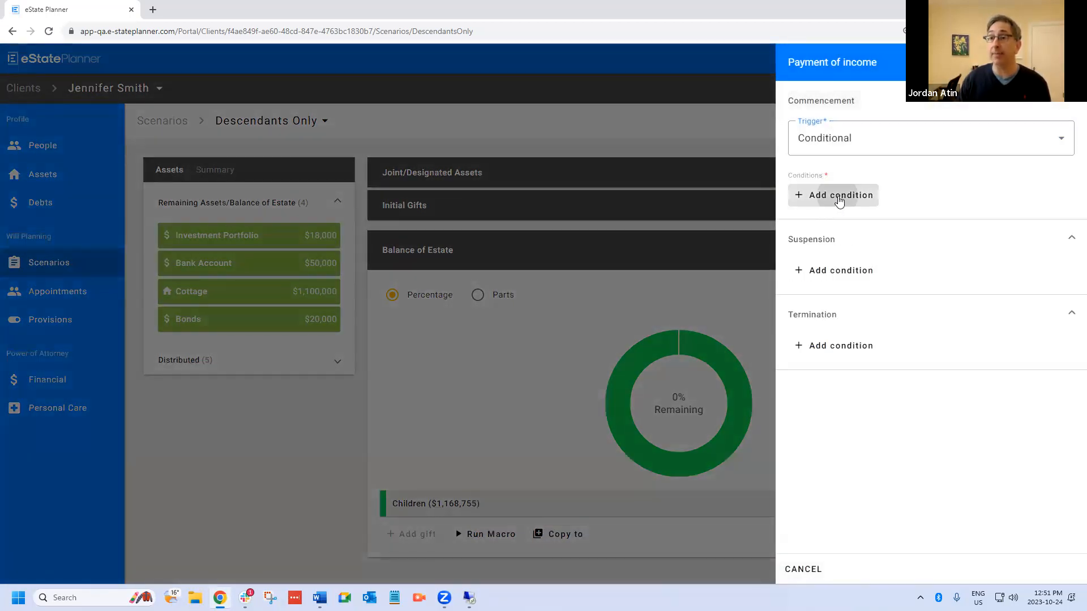
Add the commencement condition that the beneficiary reaches age 22, keep the Conditional trigger and accept the income payment
left_click(839, 198)
left_click(828, 227)
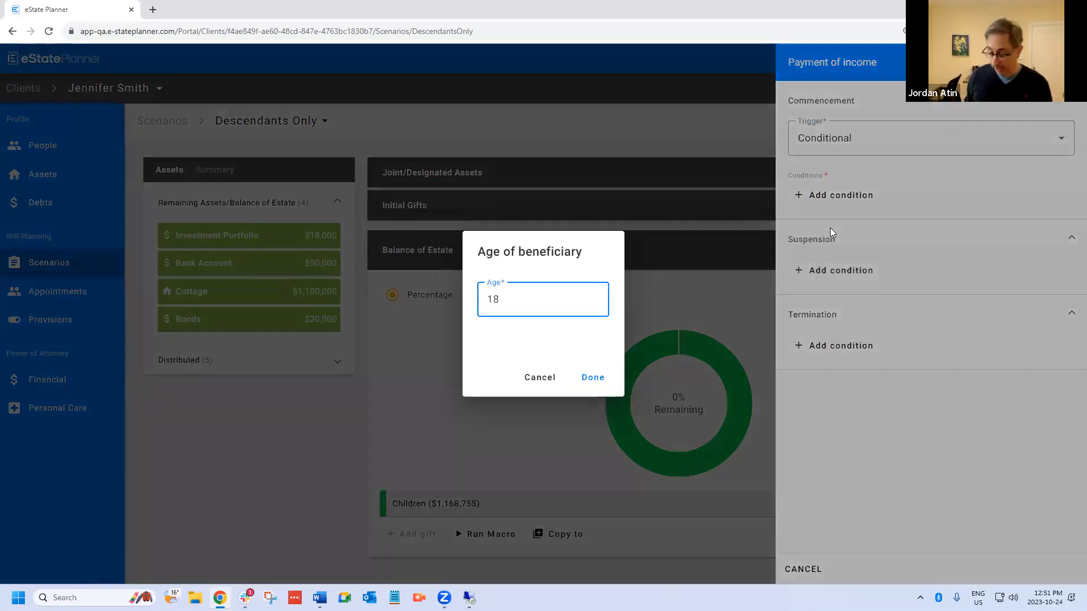
key("shift+Left")
key("shift+Left")
type("22")
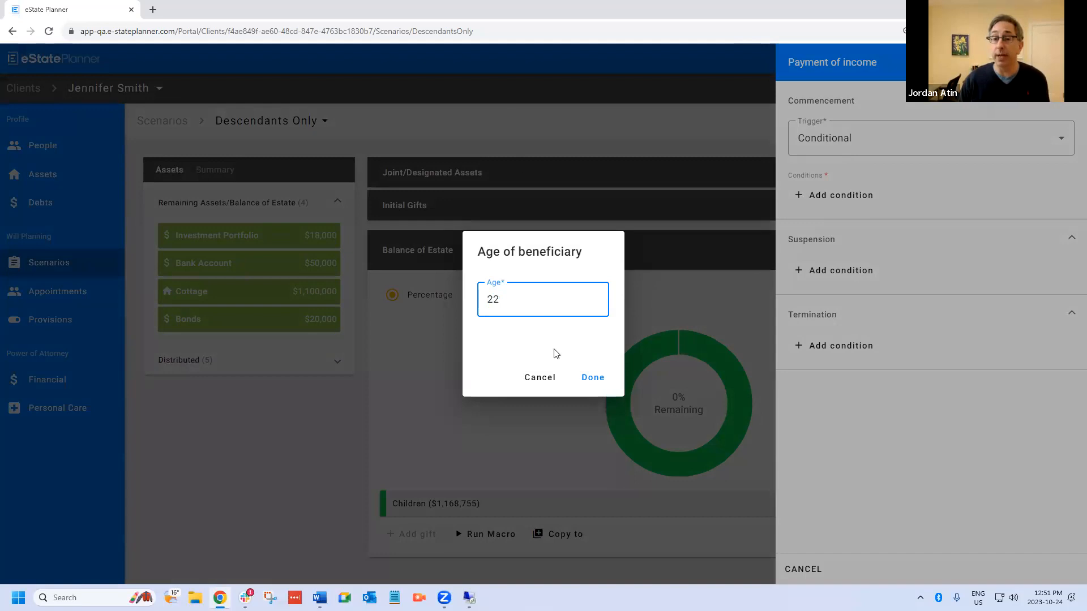
left_click(583, 383)
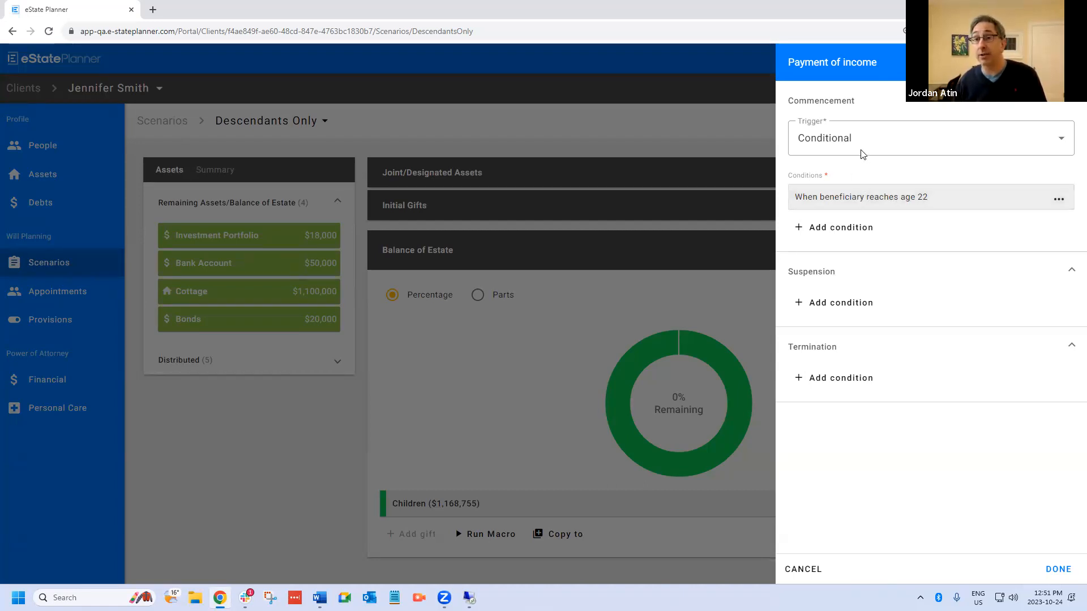
left_click(924, 150)
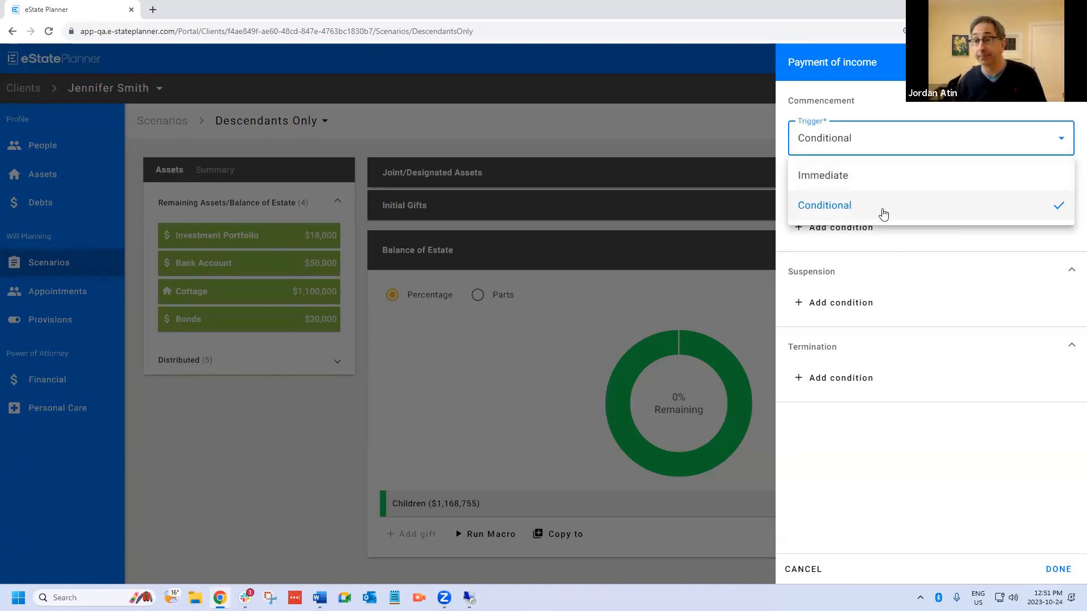
left_click(883, 214)
left_click(1059, 572)
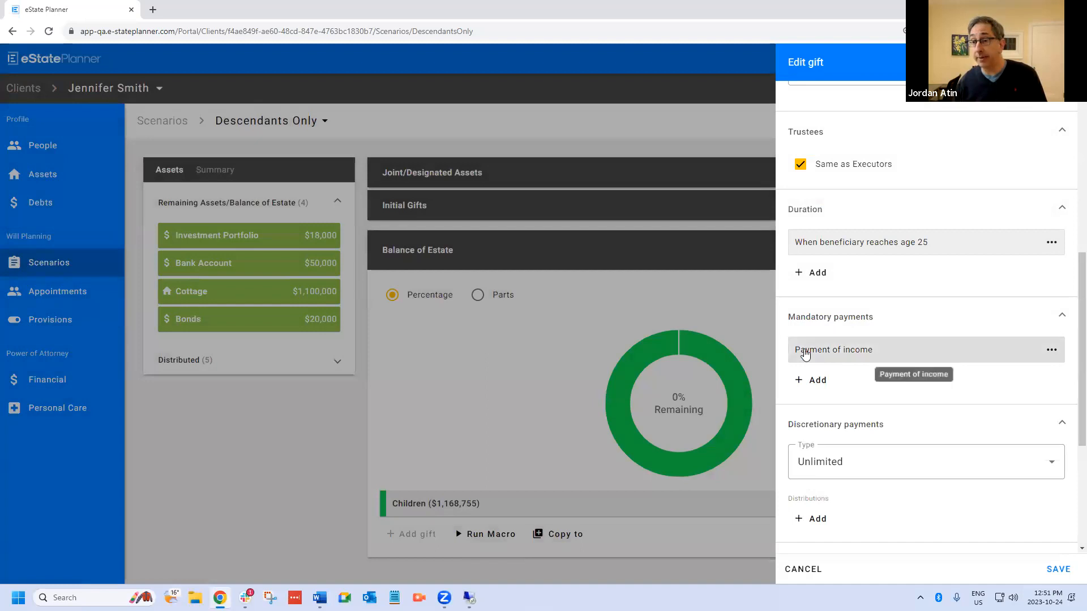
Reopen the Payment of income entry to check its trigger choices, and discard the changes to the Children gift
left_click(821, 356)
left_click(832, 151)
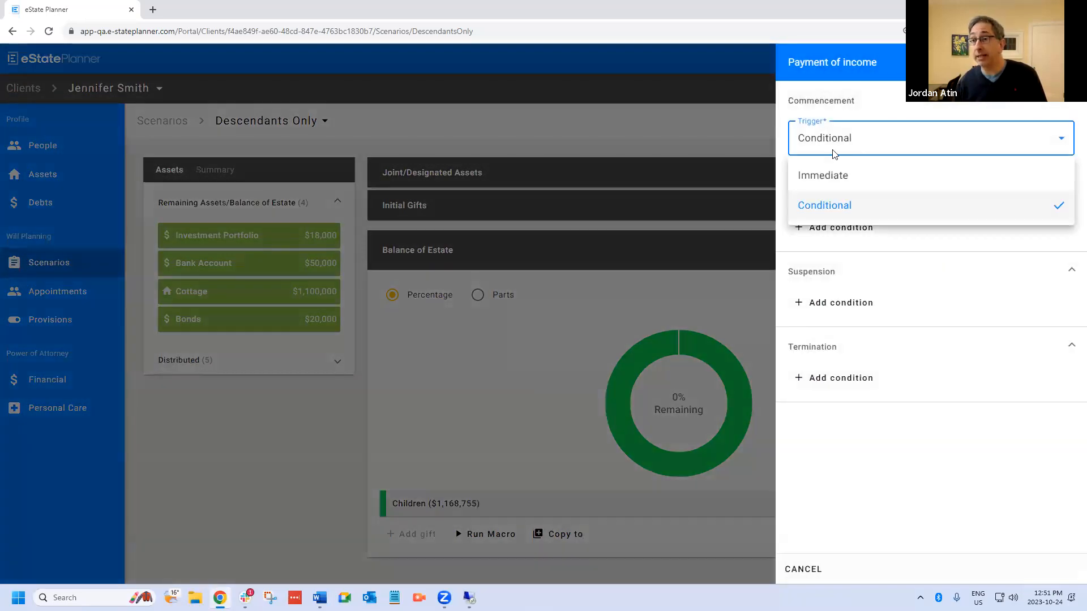
left_click(845, 217)
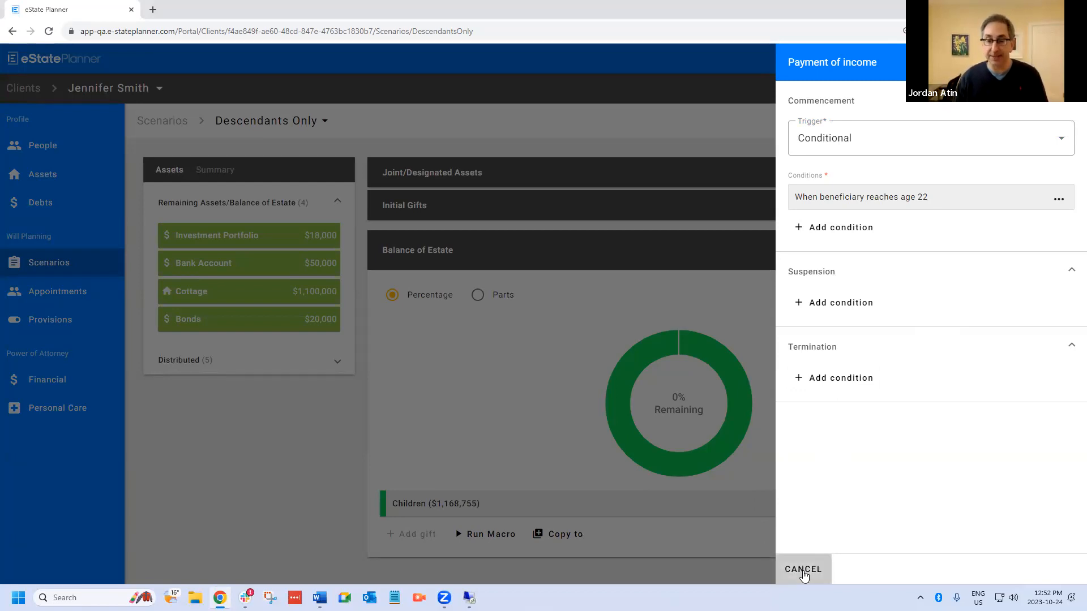
left_click(803, 572)
left_click(803, 572)
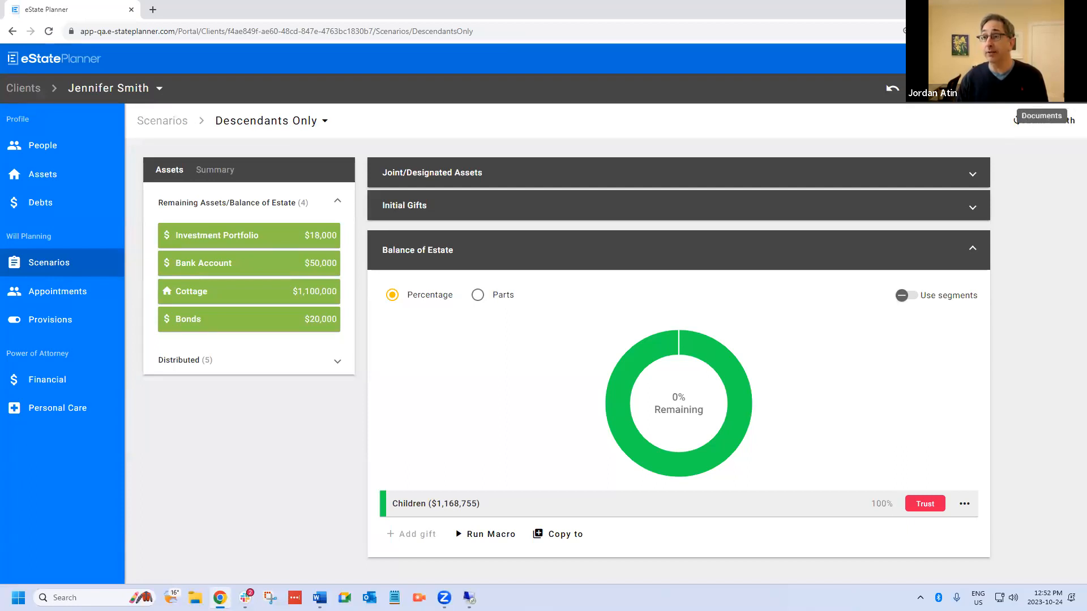
Download the Retainer and Reporting Letter together from the Documents pane, accepting both certification statements, and dismiss the download list
left_click(1017, 120)
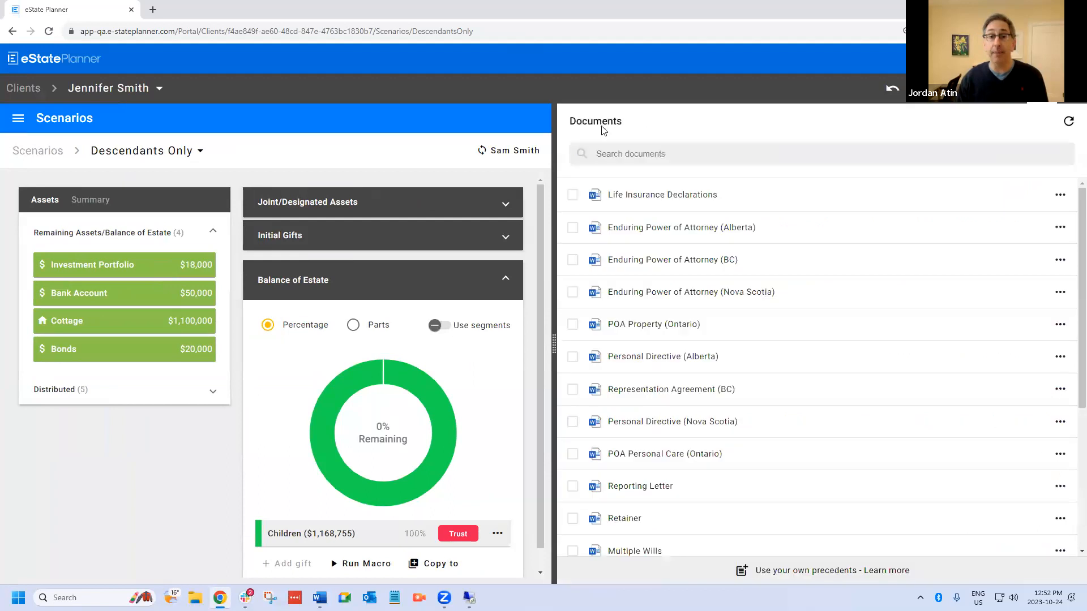
scroll(737, 302, "down", 2)
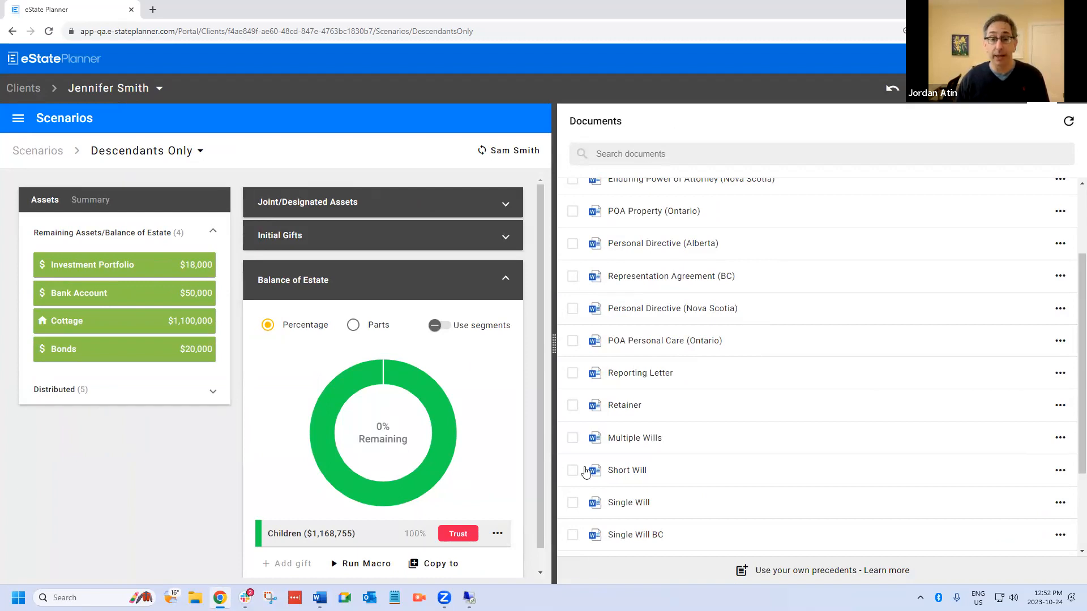
left_click(572, 405)
left_click(573, 373)
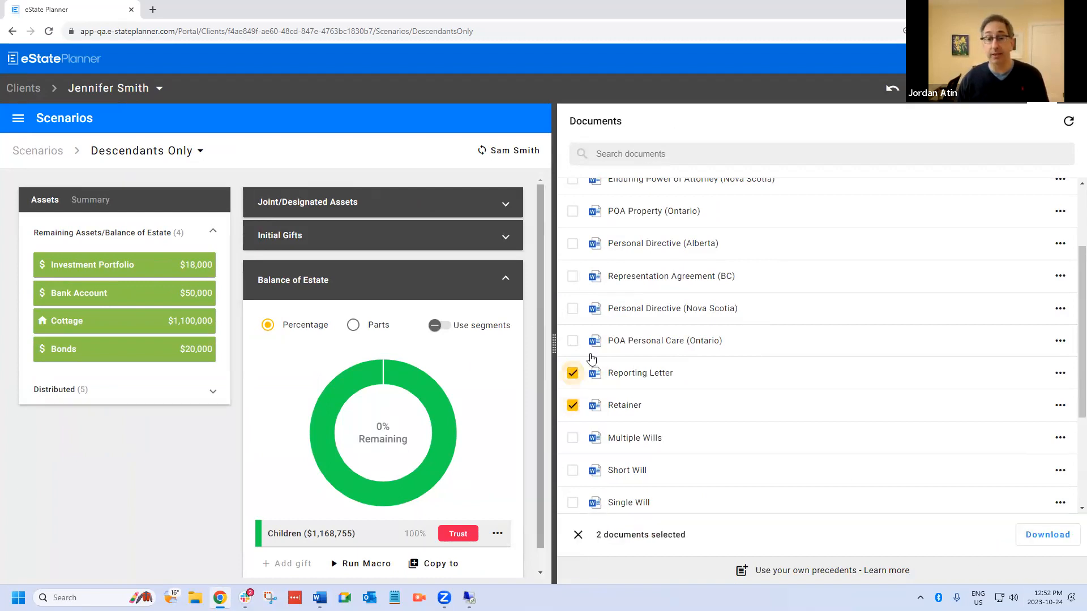
left_click(1047, 534)
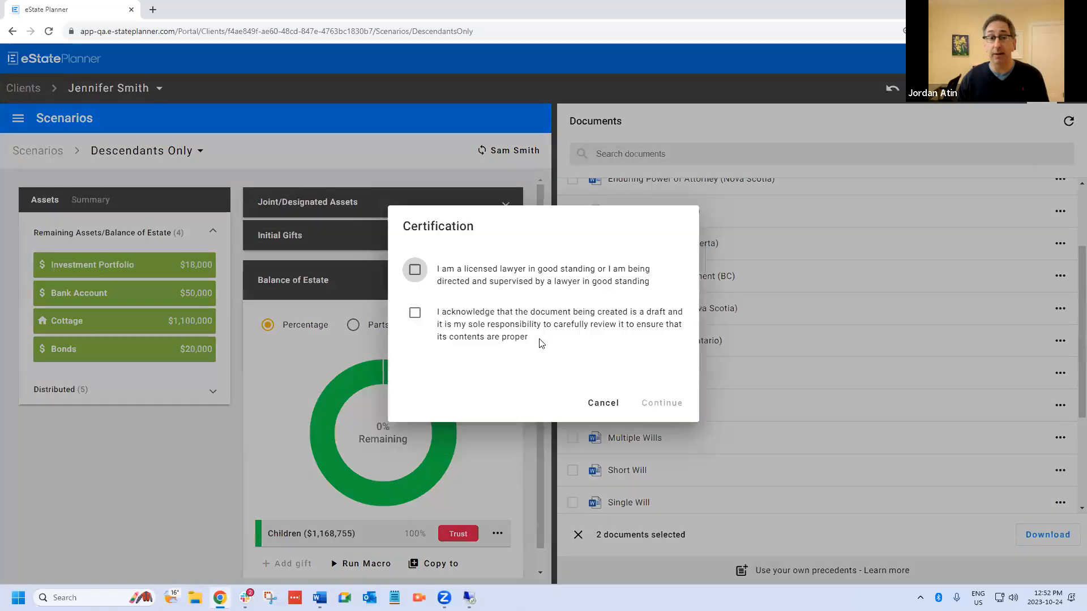
left_click(415, 269)
left_click(415, 312)
left_click(660, 403)
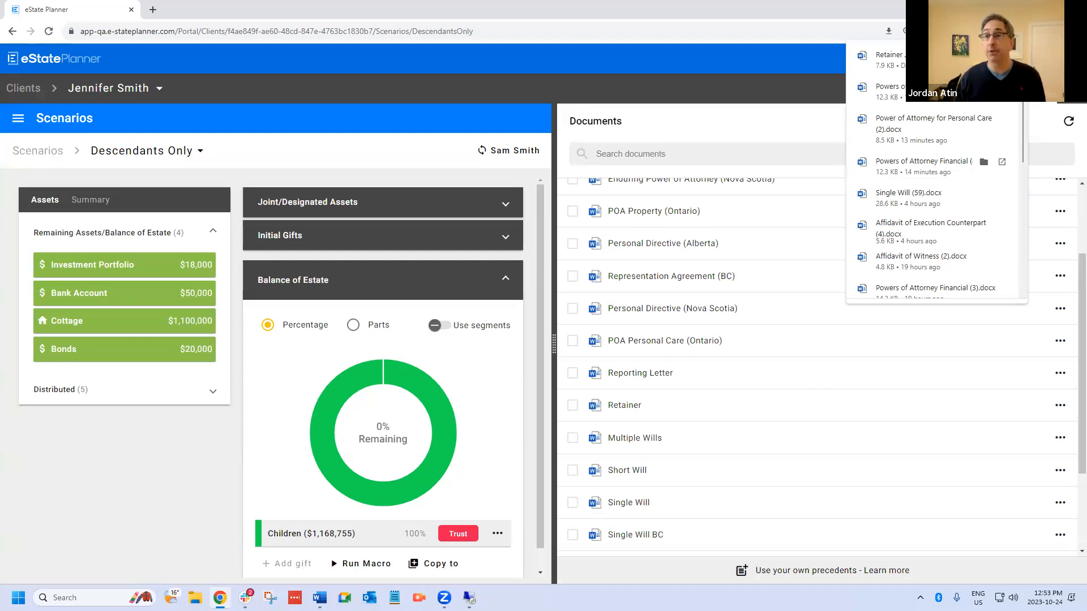
left_click(722, 34)
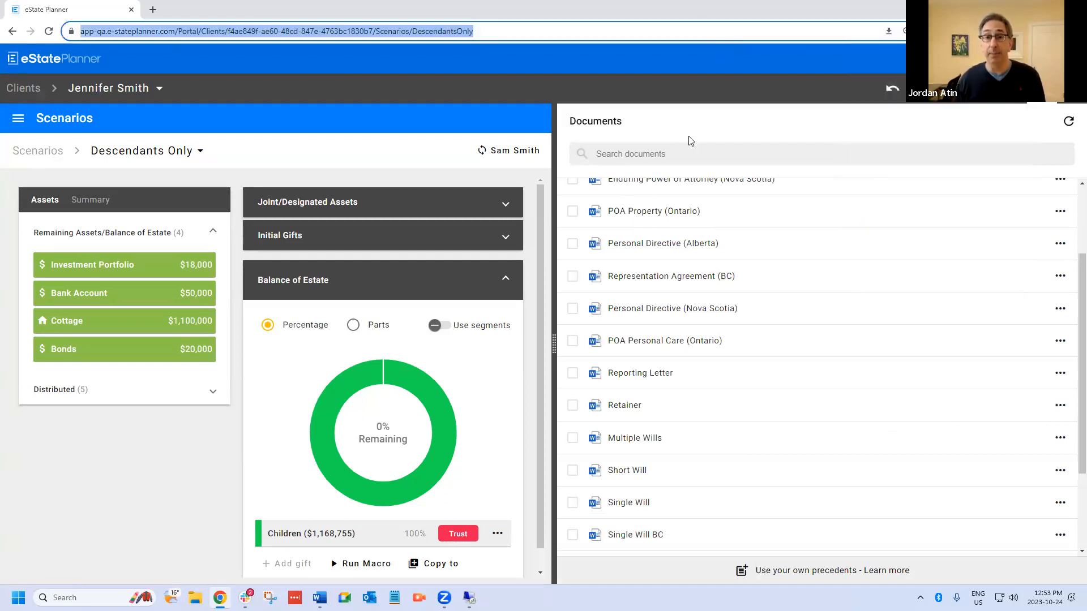
Open the POA Property (Ontario) document, look over its preview and options, and turn off Triggered on incapacity only
left_click(631, 213)
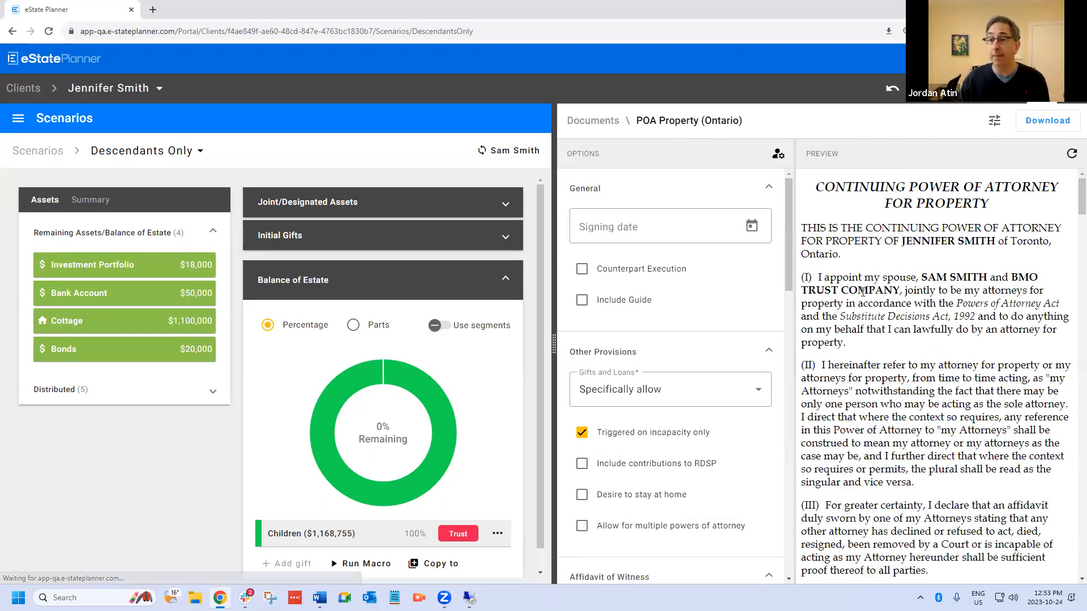
scroll(994, 391, "down", 6)
scroll(995, 391, "up", 5)
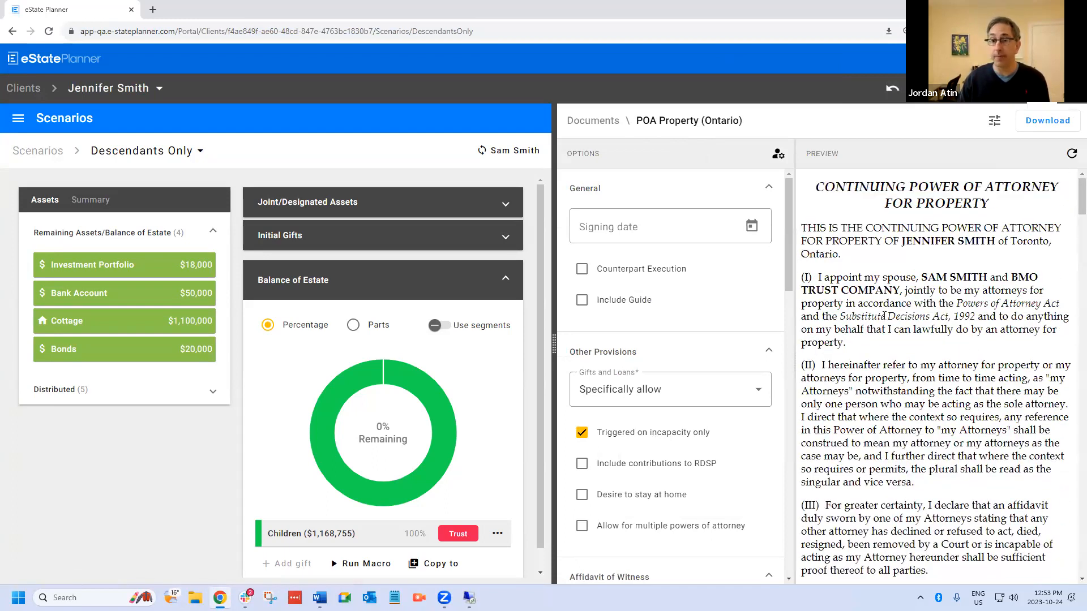
scroll(667, 271, "down", 4)
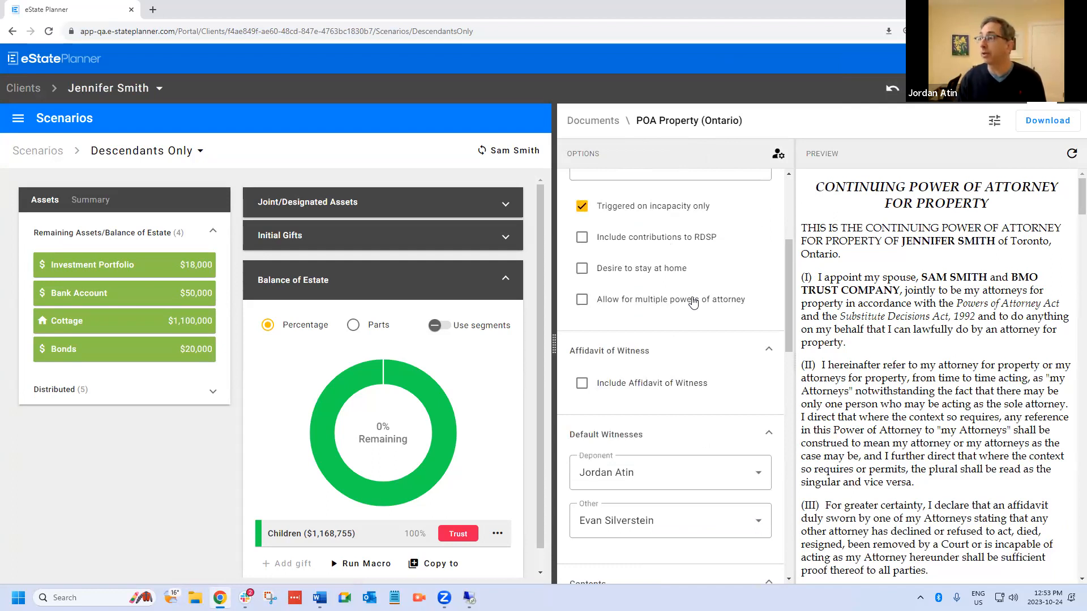
scroll(700, 292, "up", 4)
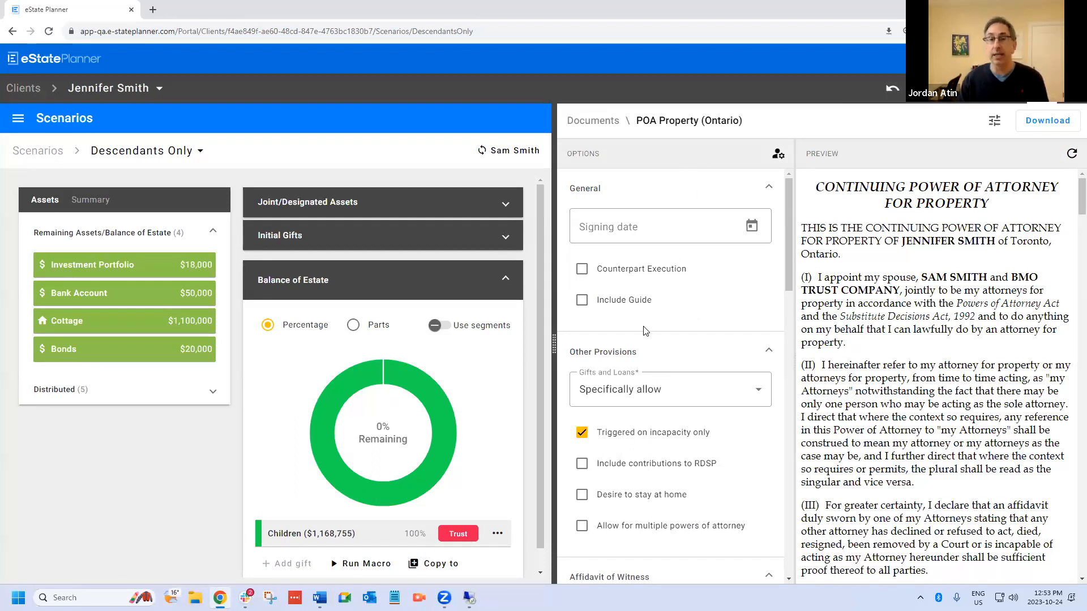
scroll(645, 331, "down", 3)
left_click(593, 264)
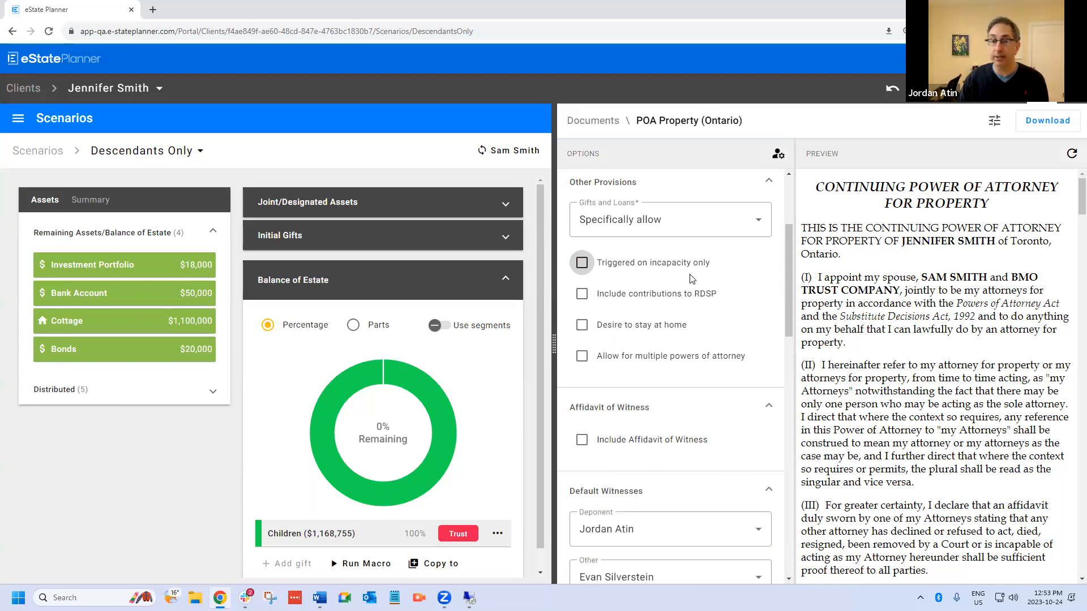
Look through the remaining POA Property (Ontario) options, then hide the options pane to view the preview full width and show it again
scroll(690, 283, "down", 10)
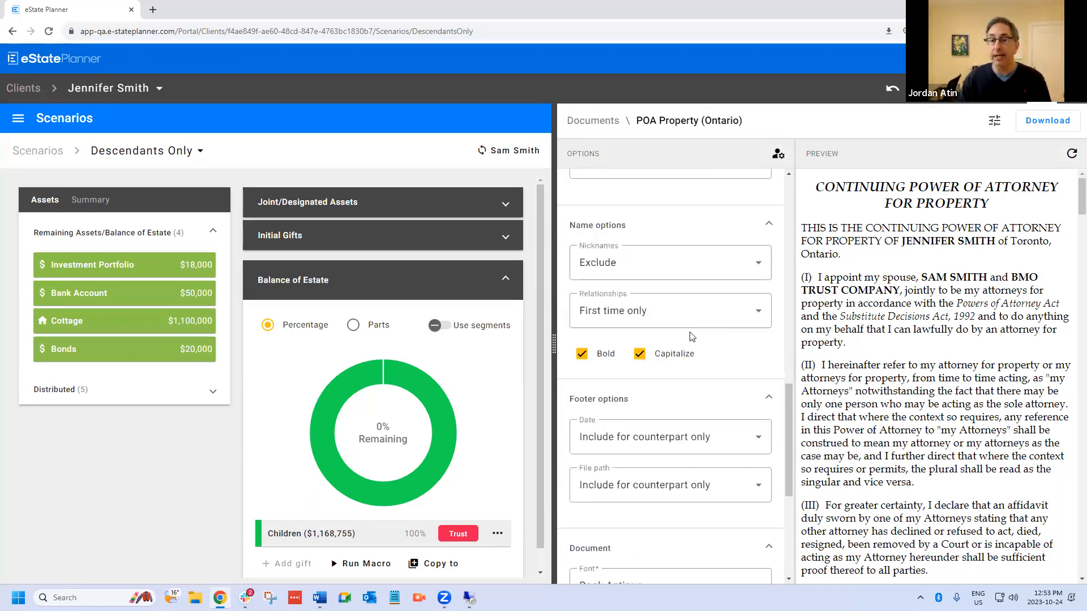
scroll(691, 337, "down", 5)
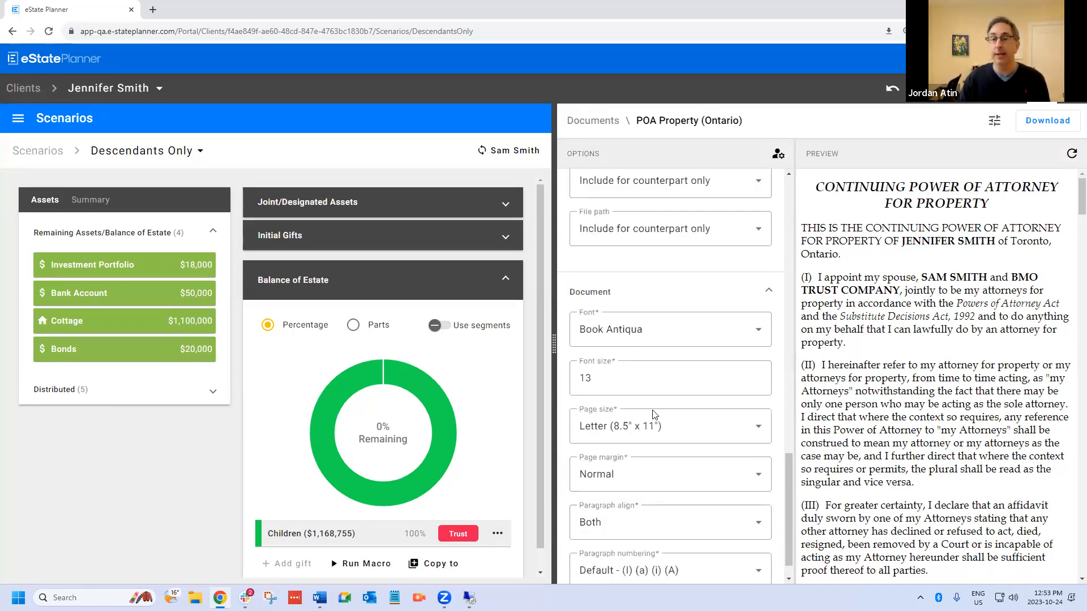
scroll(657, 407, "up", 6)
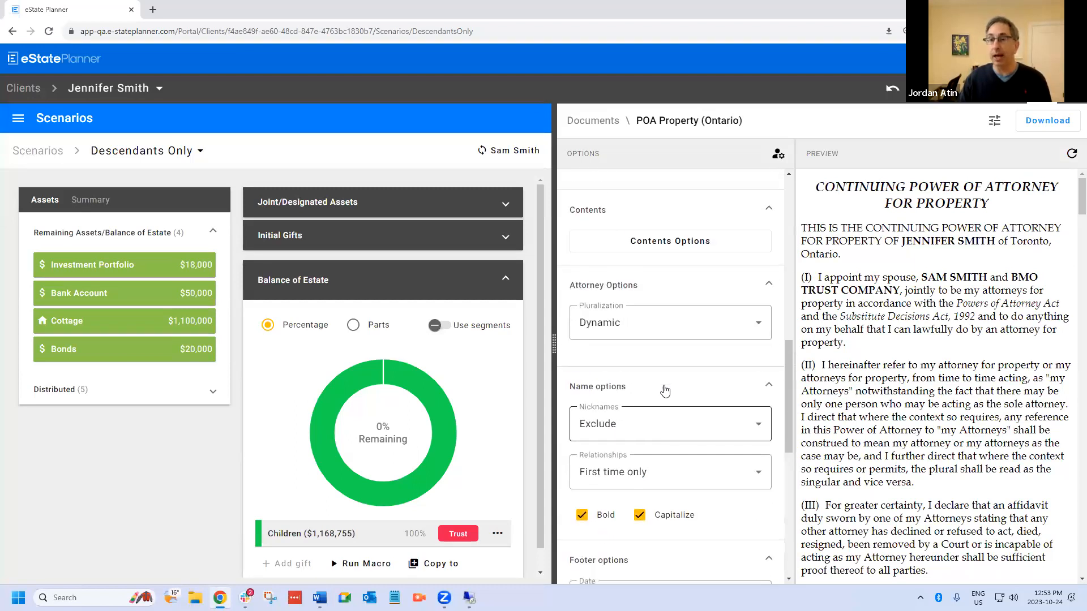
scroll(665, 391, "up", 10)
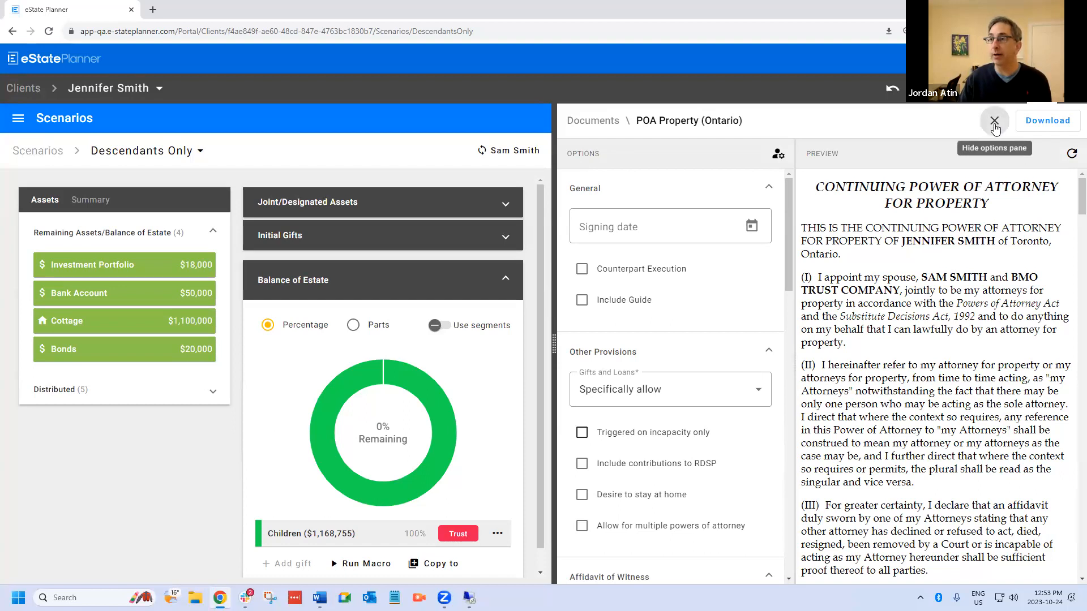
left_click(994, 121)
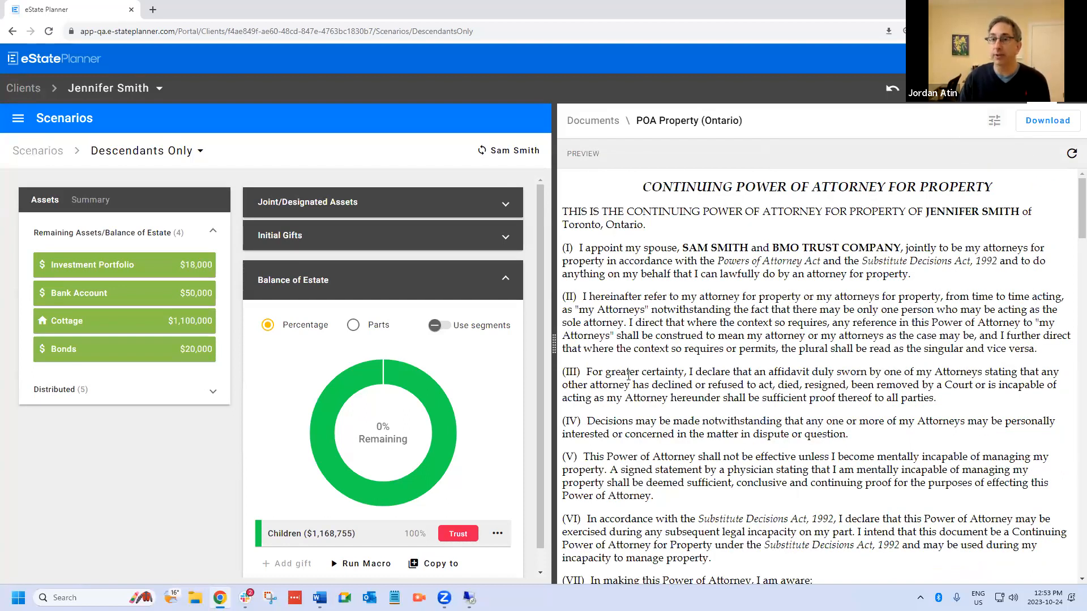
left_click(998, 120)
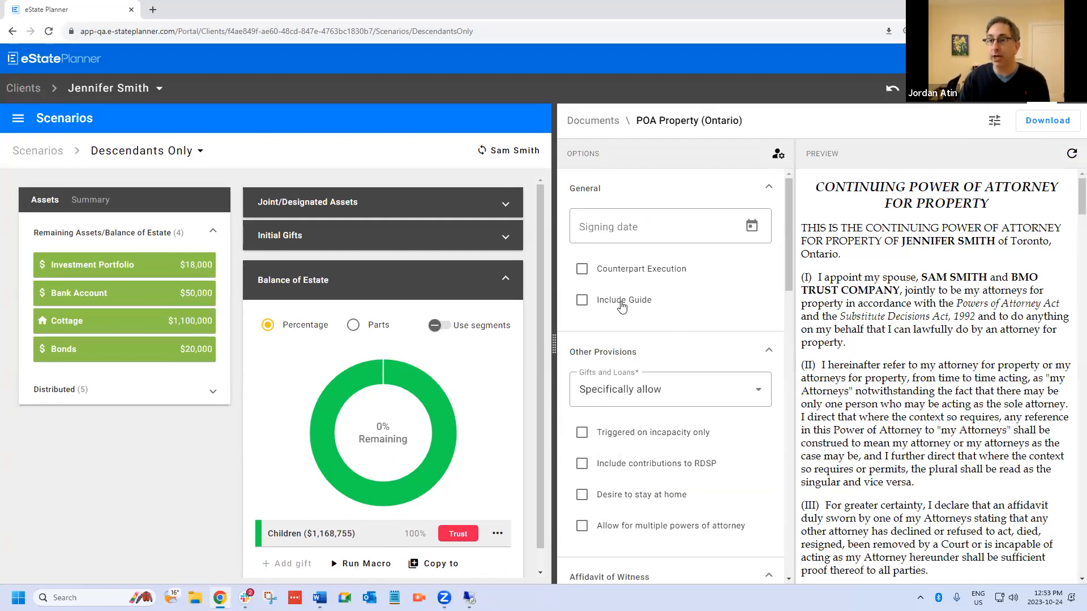
Set the power of attorney's signing date to 10/24/2023 and refresh the preview
left_click(635, 227)
left_click(751, 226)
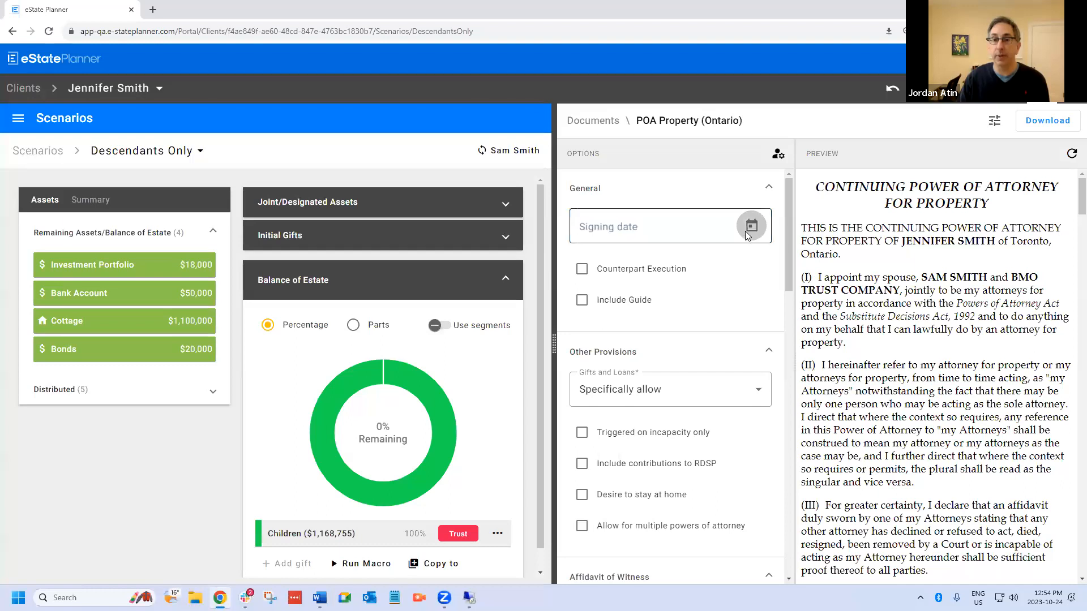
left_click(636, 423)
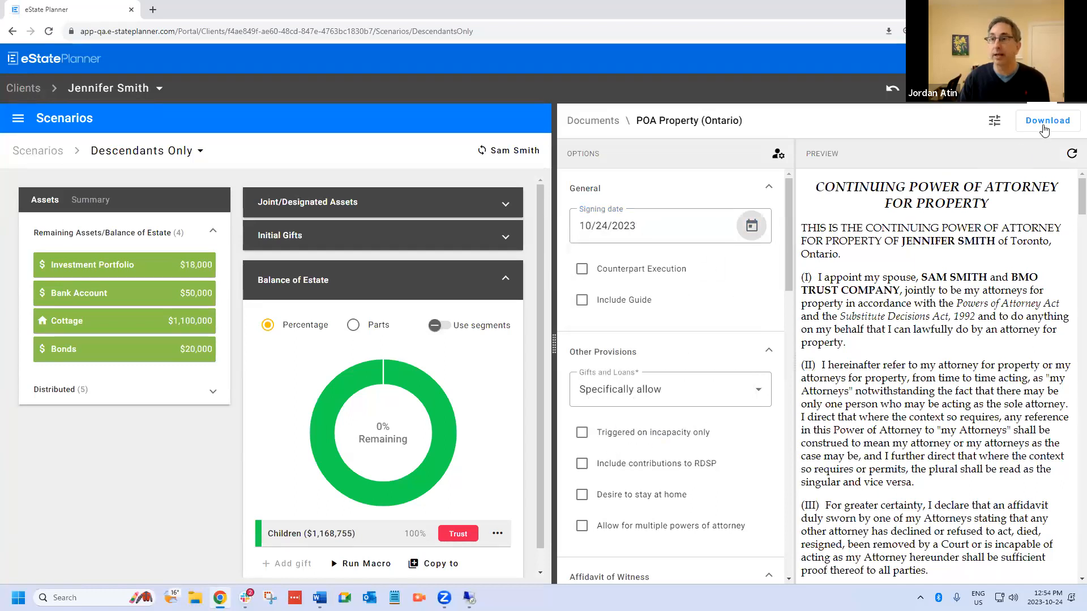
left_click(1071, 153)
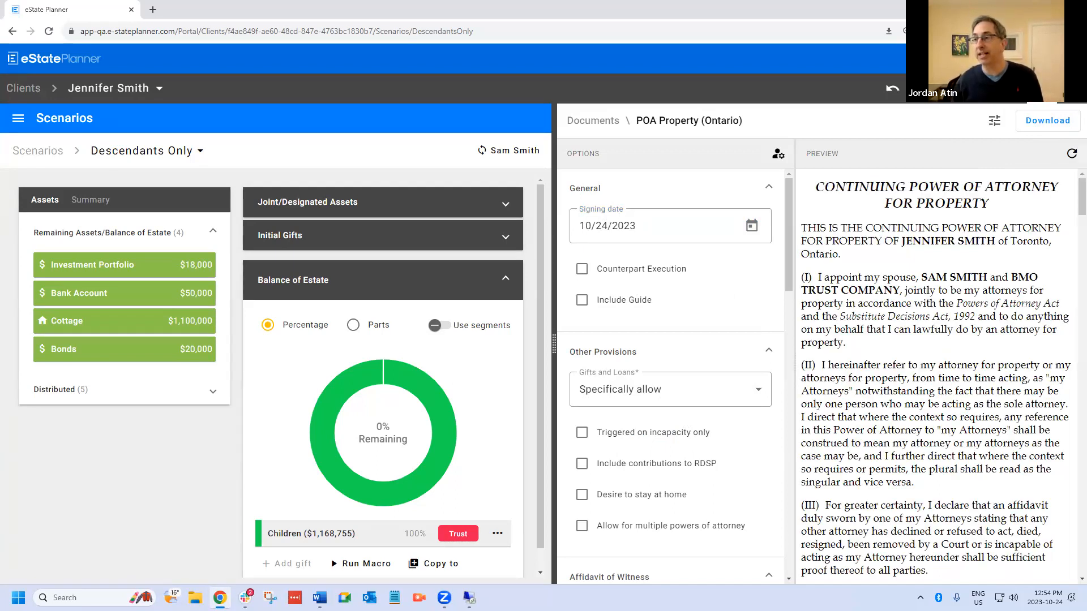
Read through the refreshed preview to the signing clause and highlight the signing date above the grantor's signature
scroll(1072, 203, "down", 20)
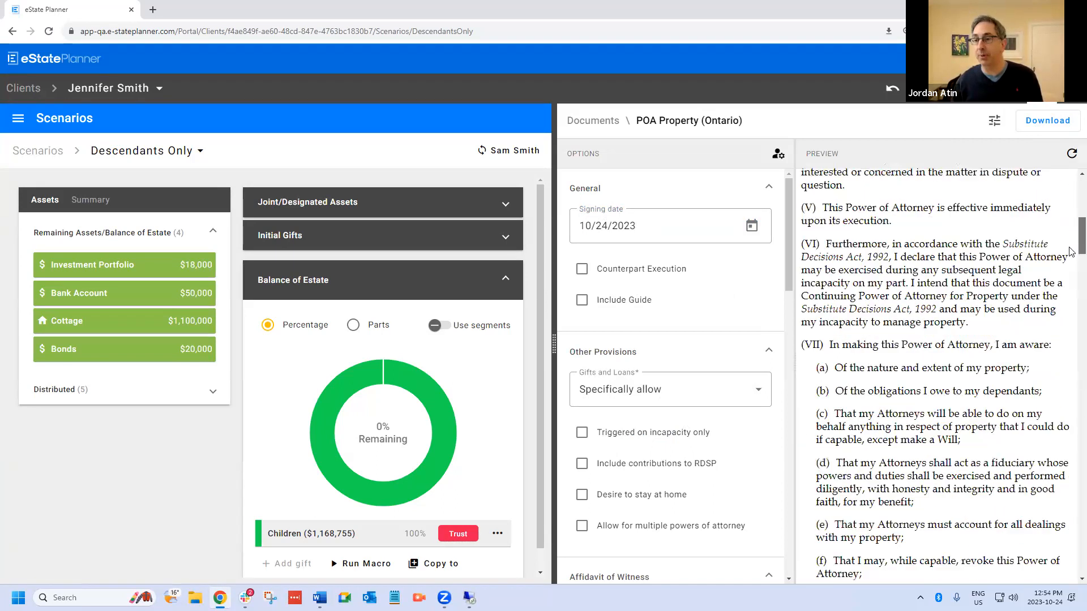
scroll(1070, 357, "down", 20)
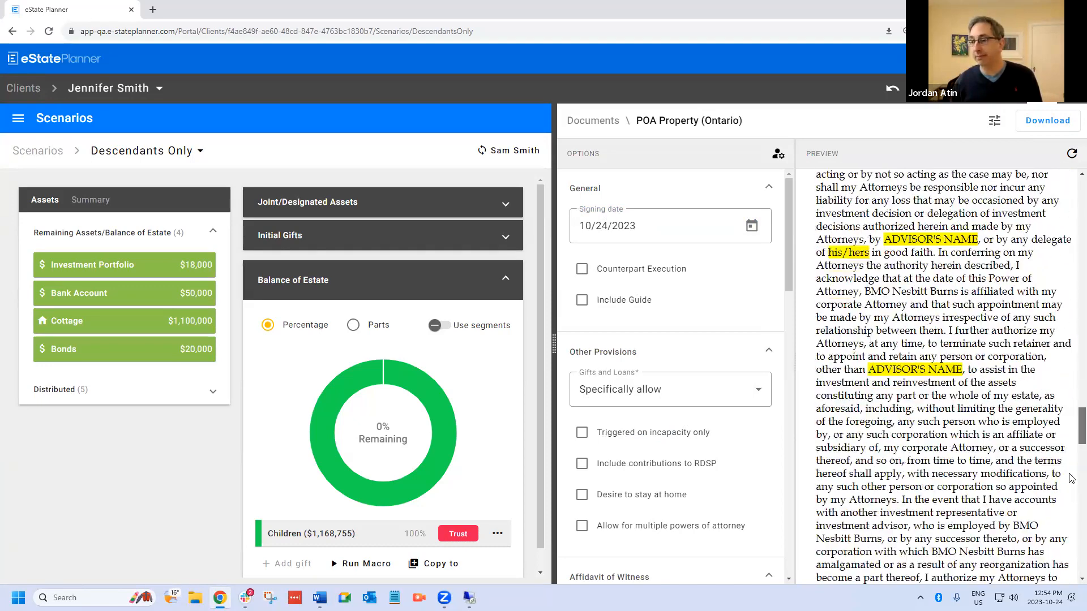
scroll(1069, 559, "down", 3)
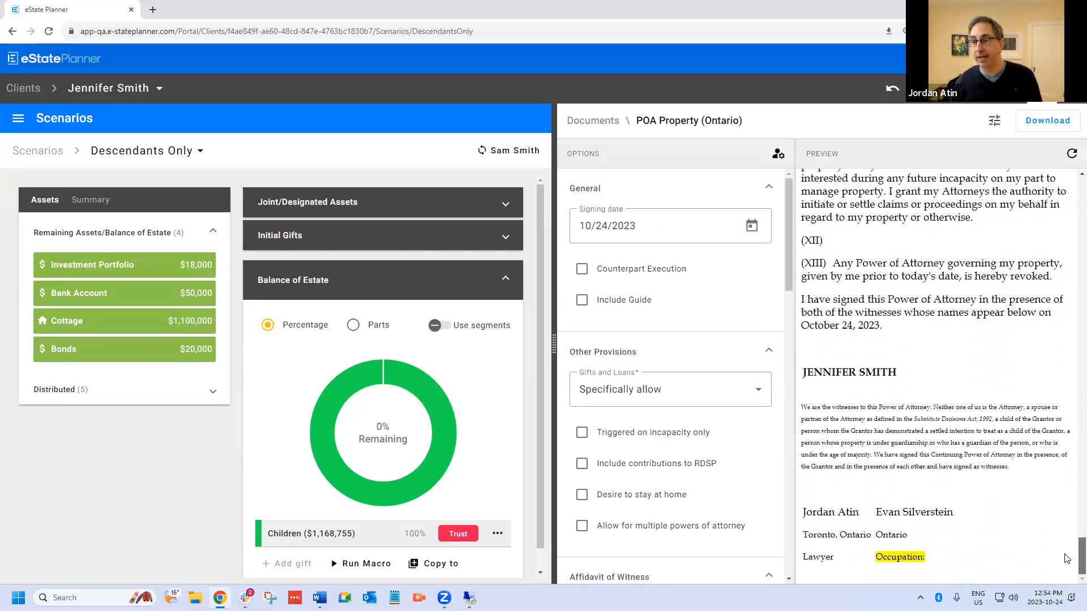
scroll(870, 399, "up", 1)
left_click_drag(877, 385, 786, 391)
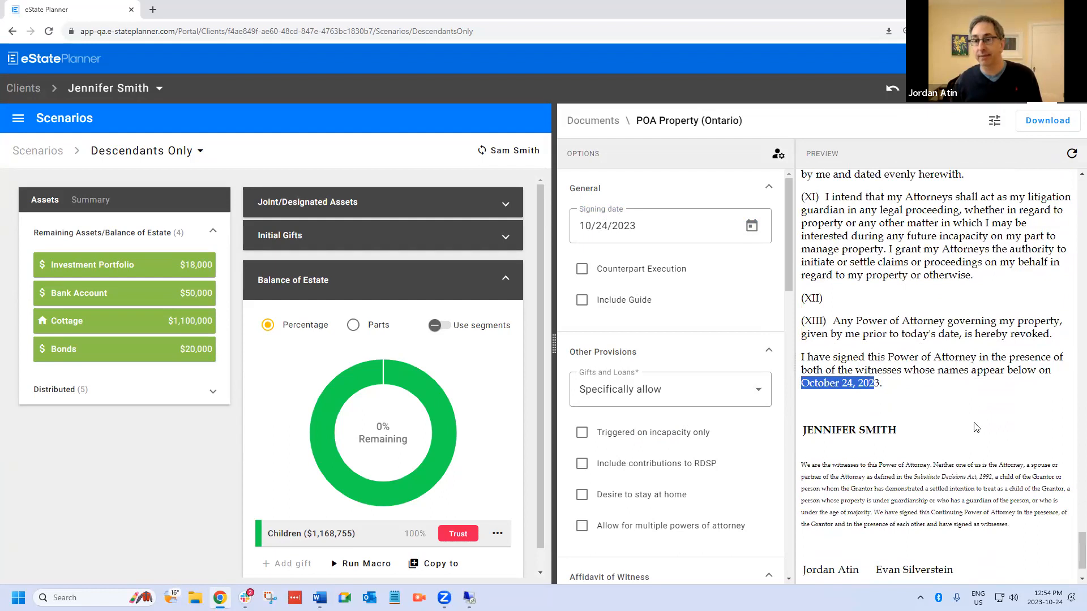
left_click(903, 390)
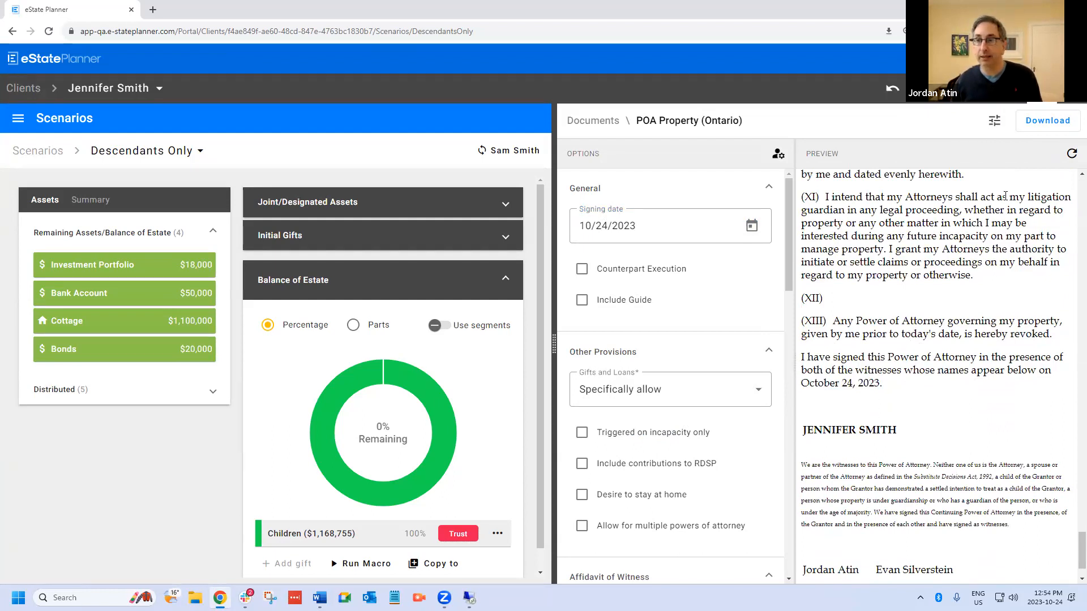
Exclude the Custom Paragraph from the document's contents, apply the change and regenerate the preview
scroll(693, 372, "down", 7)
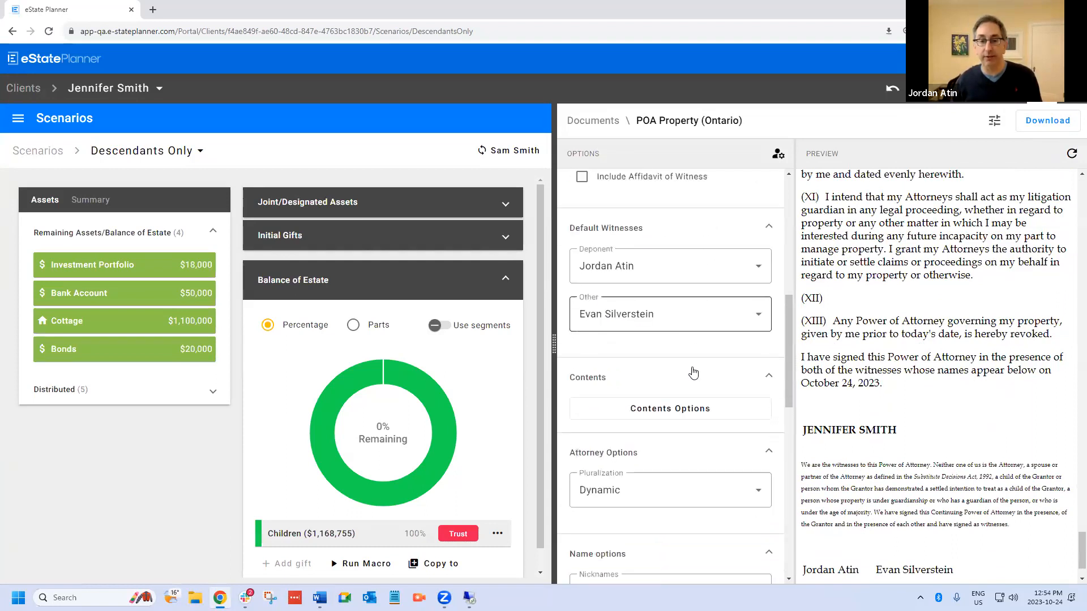
left_click(689, 388)
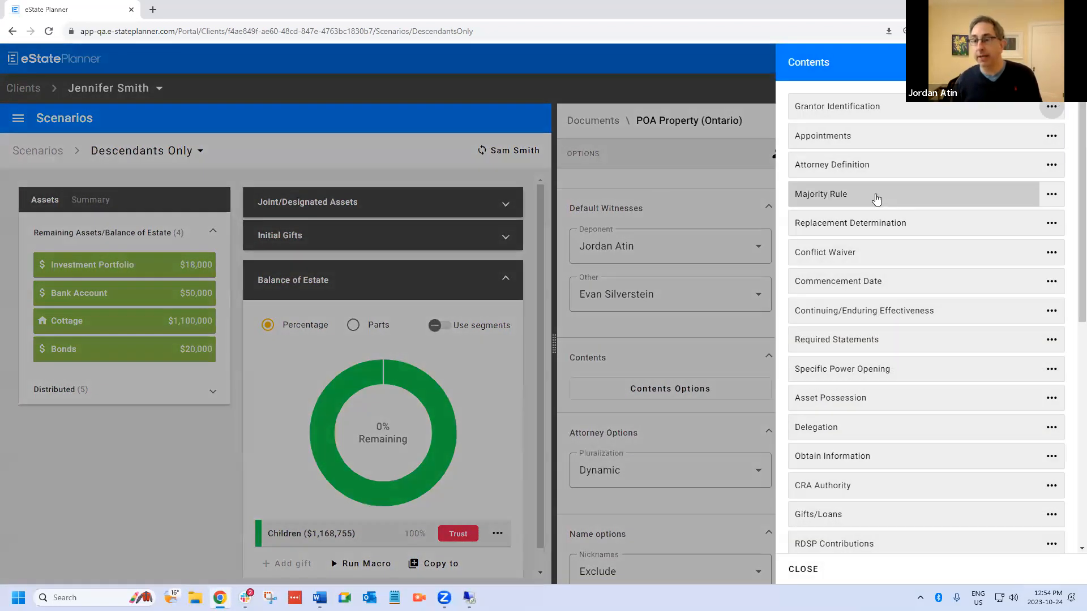
scroll(873, 396, "down", 8)
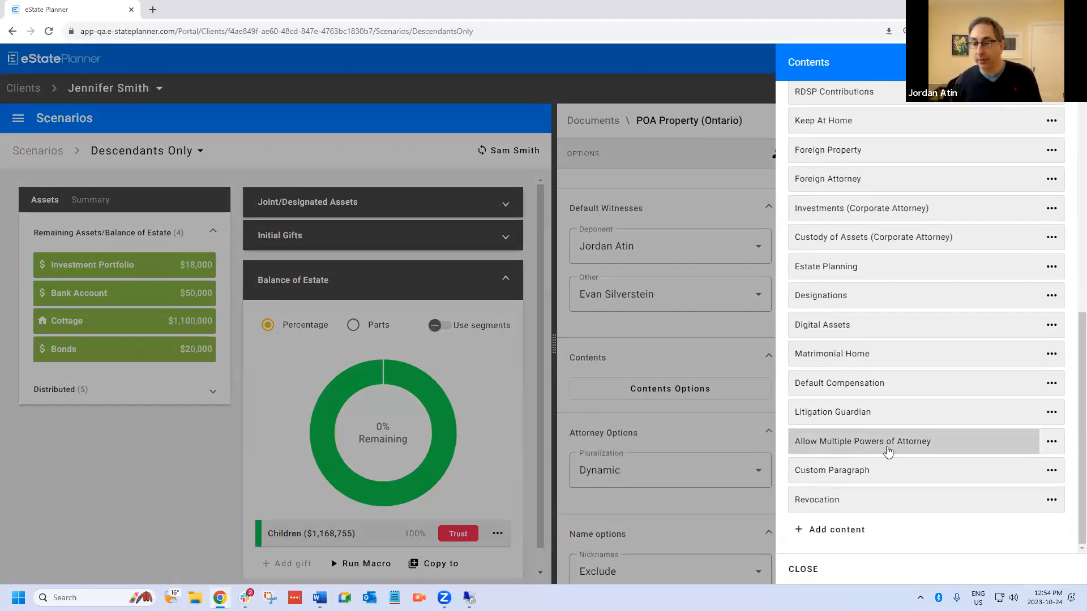
left_click(1056, 477)
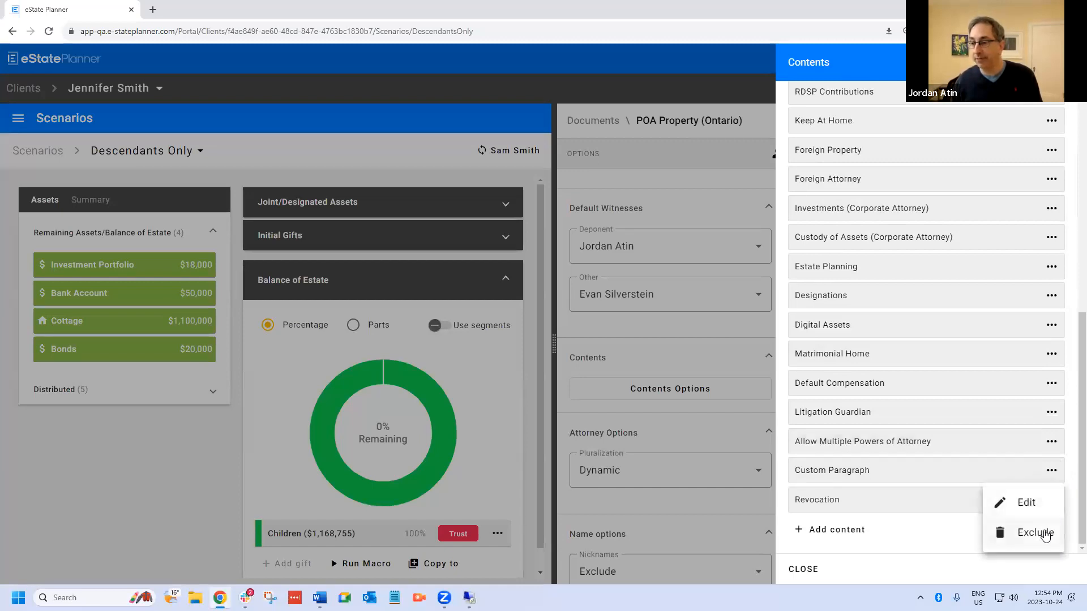
left_click(1031, 530)
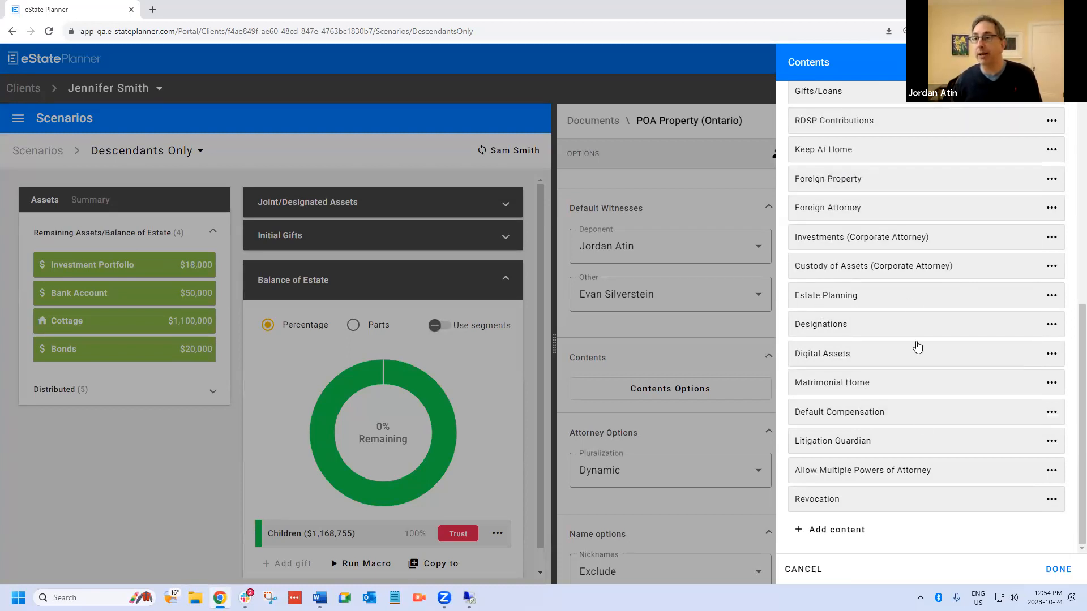
scroll(914, 206, "up", 1)
scroll(905, 142, "up", 4)
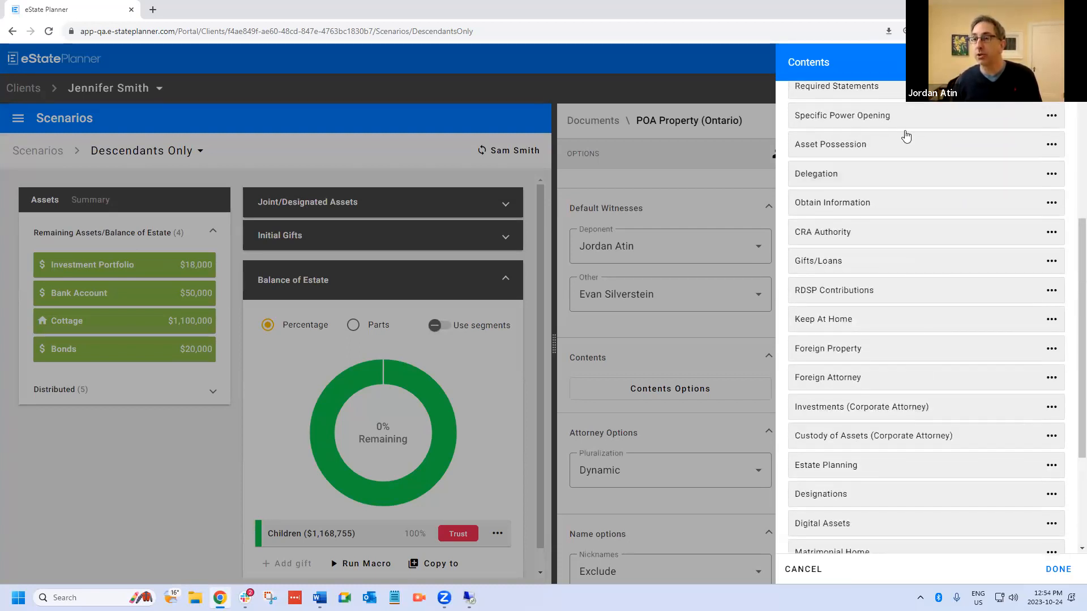
left_click(1058, 569)
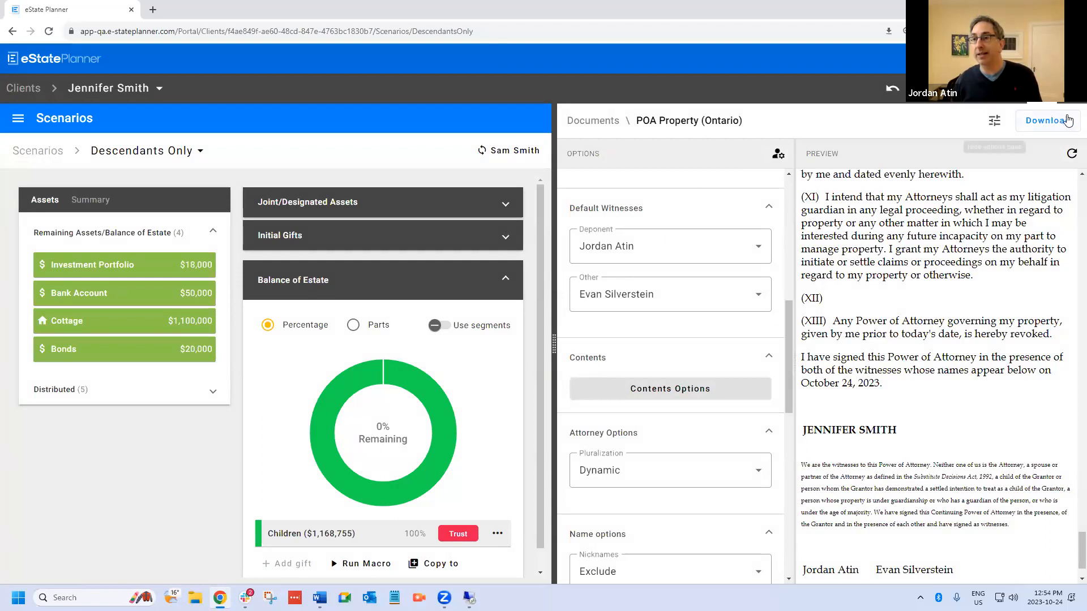
left_click(1072, 155)
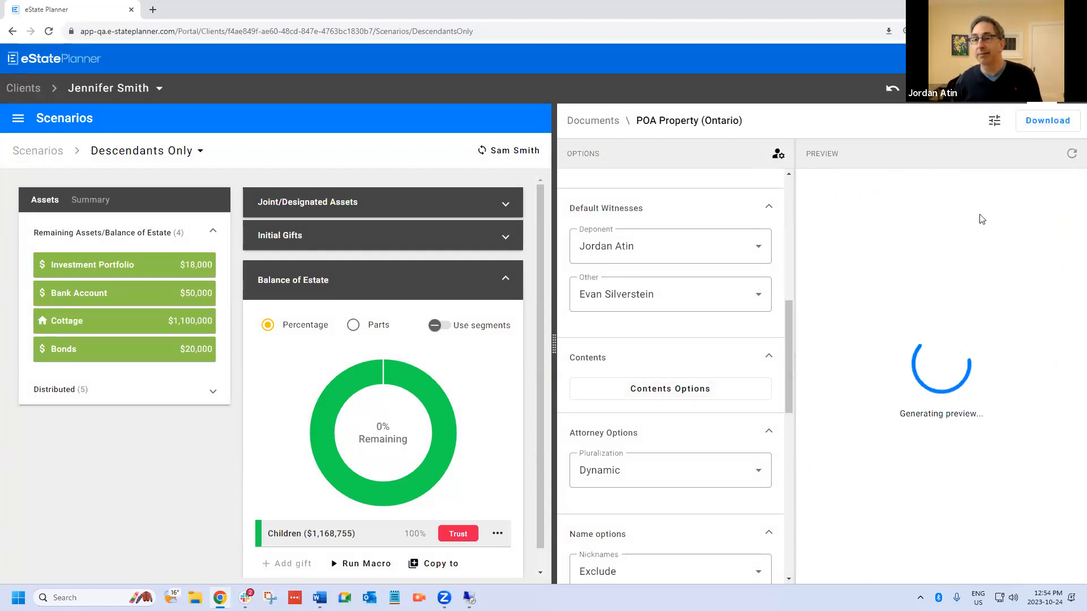